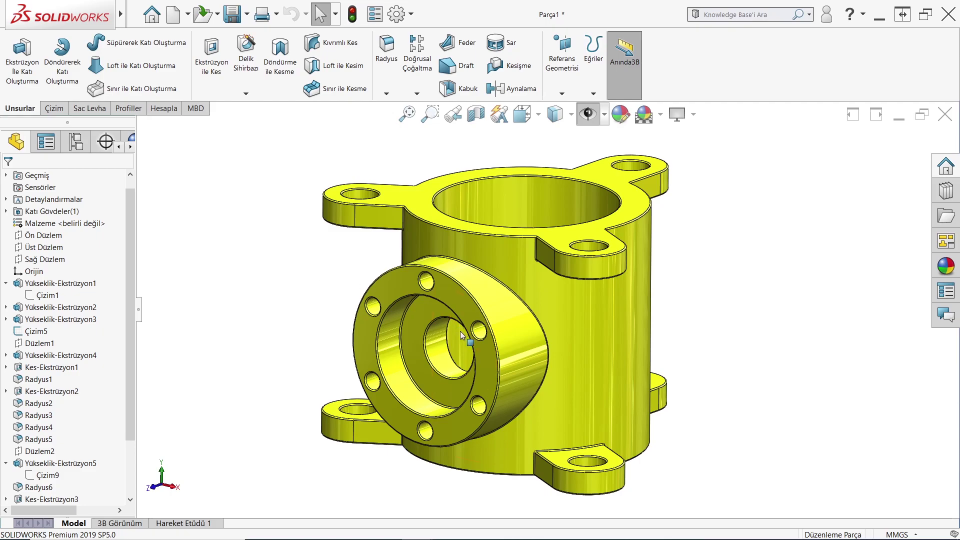
Step: Spin the finished housing in the Hareket Etüdü 1 motion study, then show Parça1.PDF
left_click(181, 523)
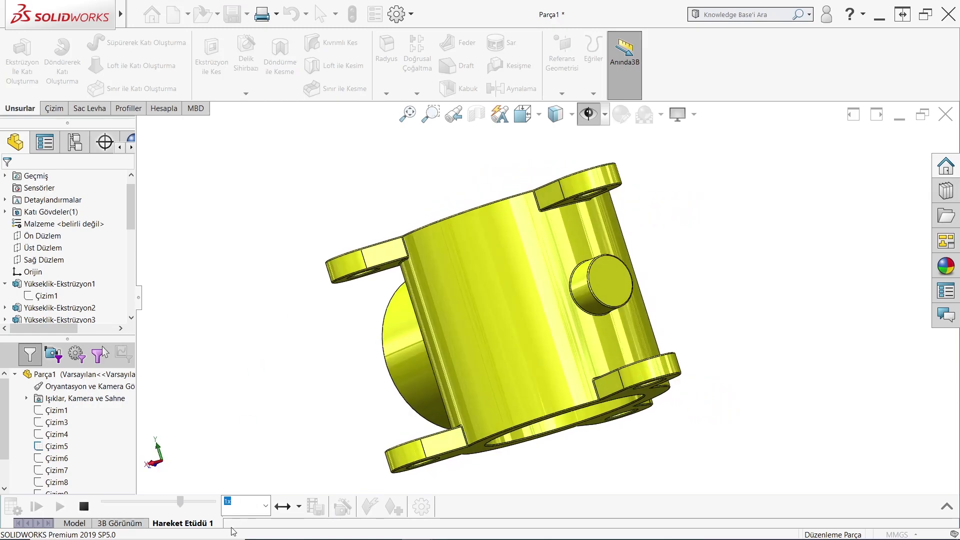
left_click(386, 528)
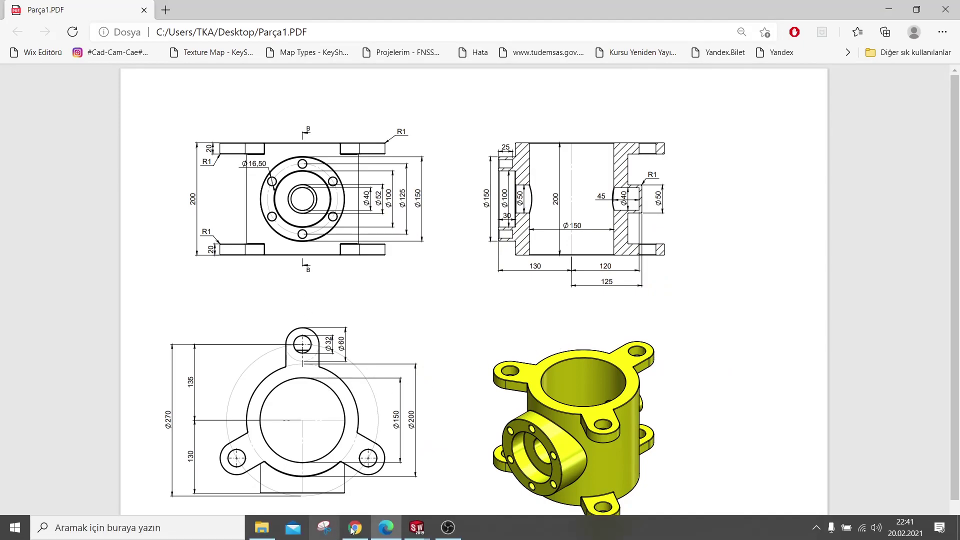
left_click(353, 529)
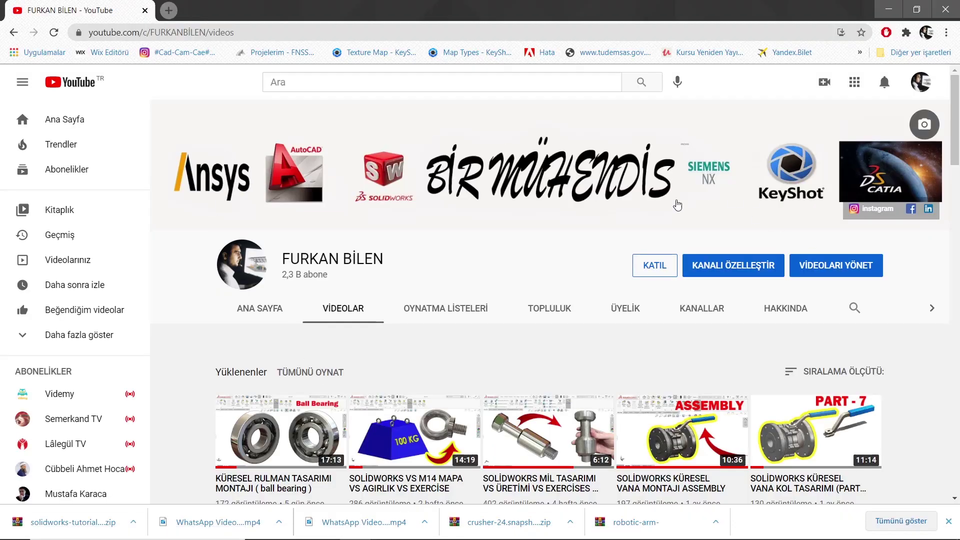
scroll(397, 331, "down", 7)
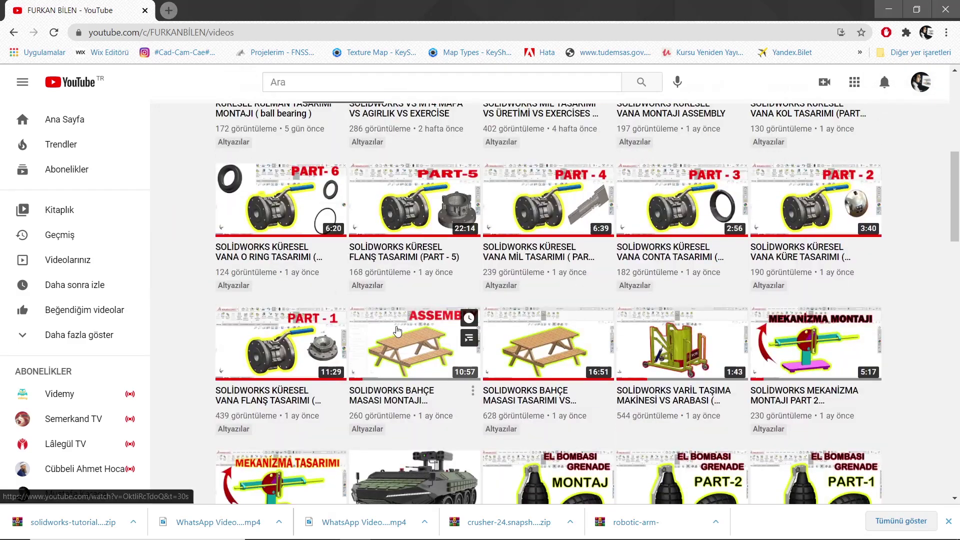
scroll(397, 331, "down", 1)
scroll(602, 310, "down", 3)
scroll(574, 241, "down", 1)
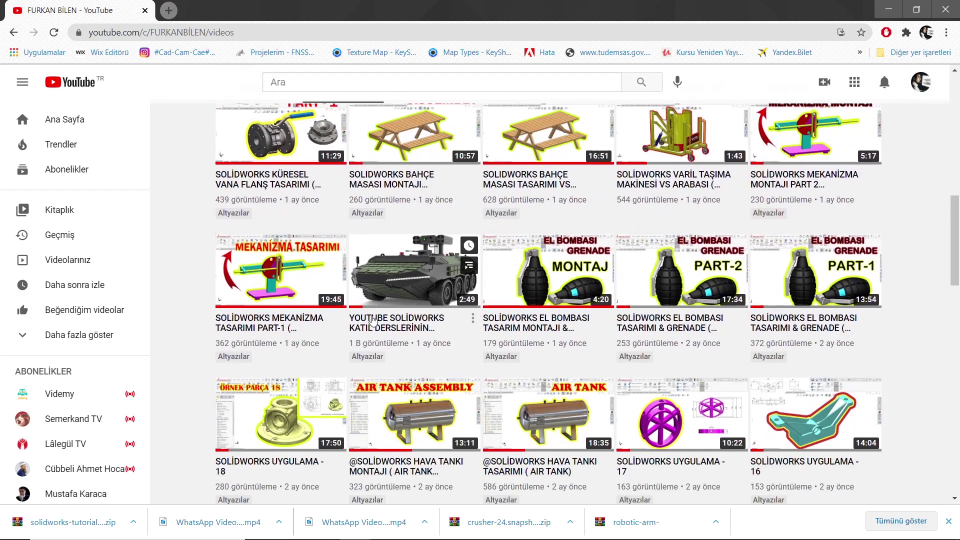
scroll(565, 260, "down", 4)
scroll(555, 280, "down", 4)
scroll(546, 295, "down", 3)
scroll(546, 295, "down", 5)
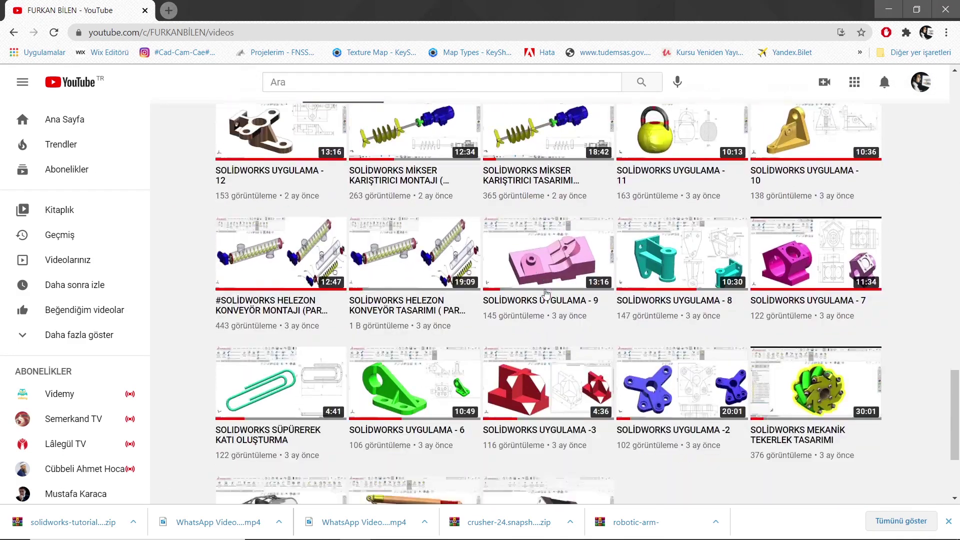
scroll(545, 288, "down", 1)
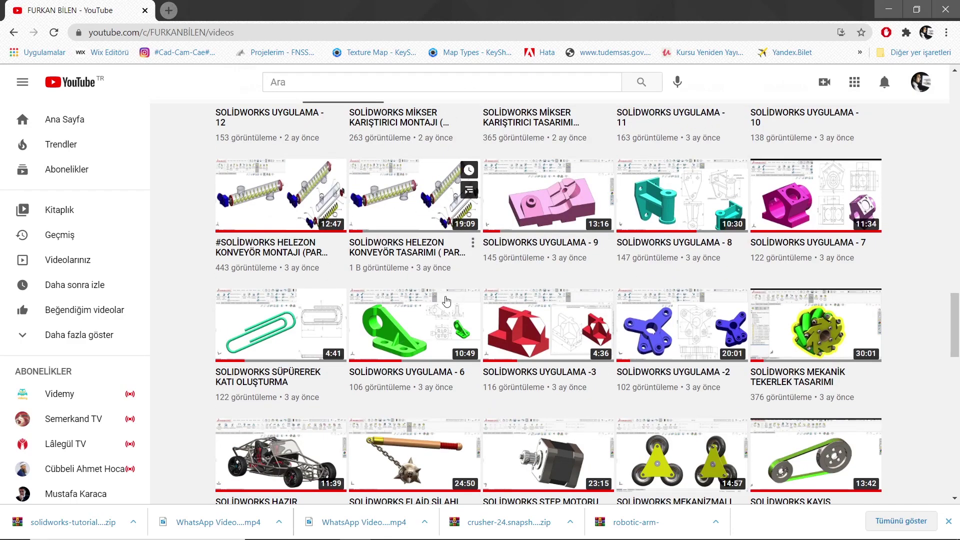
mouse_move(414, 253)
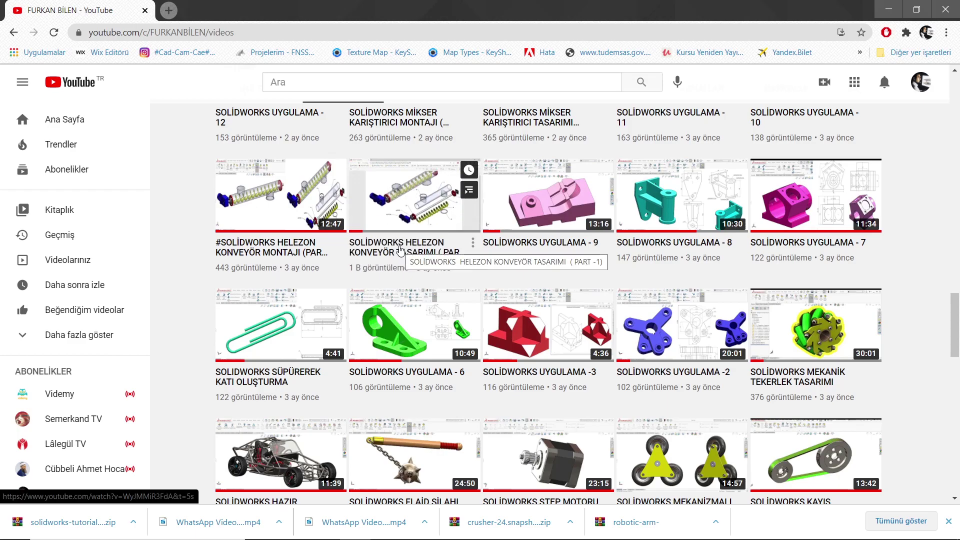
scroll(731, 313, "down", 5)
scroll(731, 313, "down", 5)
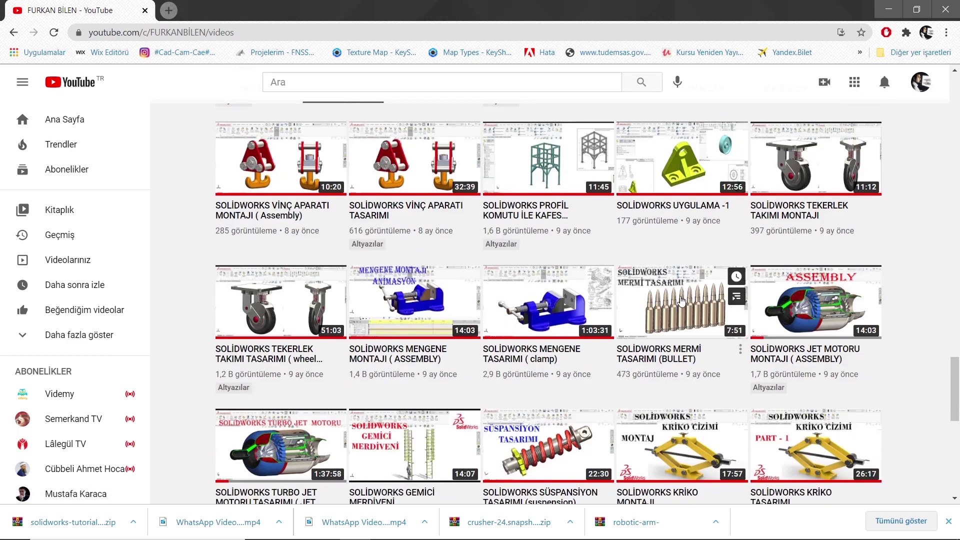
scroll(568, 273, "down", 4)
scroll(485, 281, "down", 3)
scroll(485, 281, "down", 5)
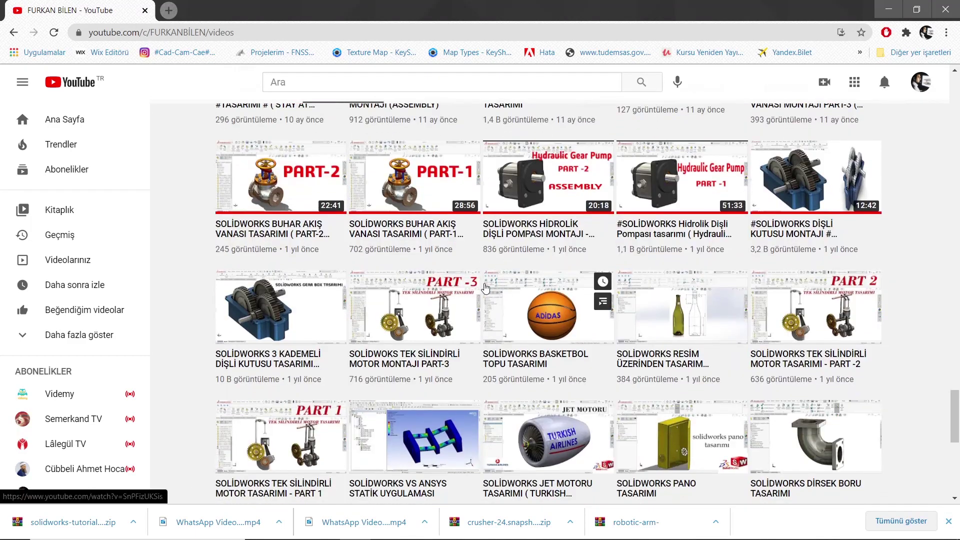
scroll(283, 316, "down", 4)
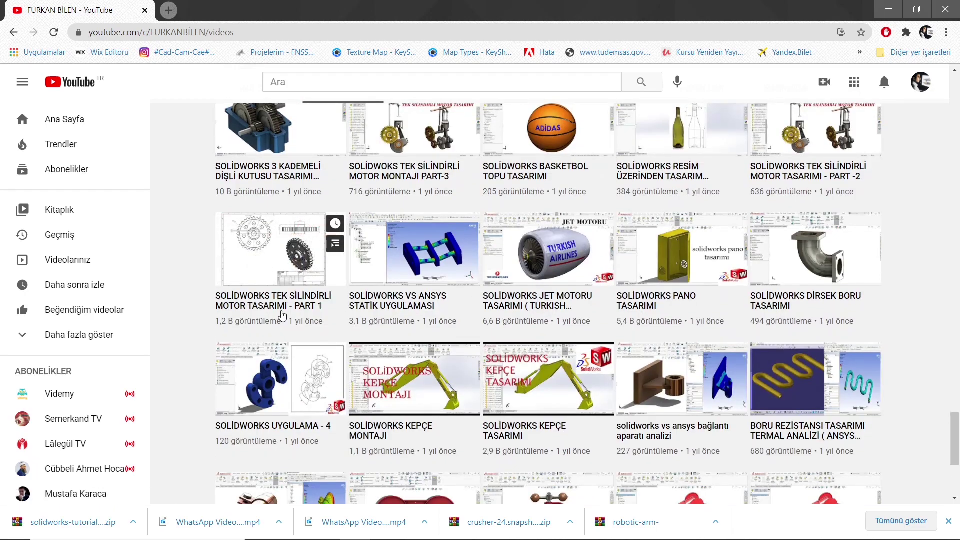
scroll(535, 358, "down", 5)
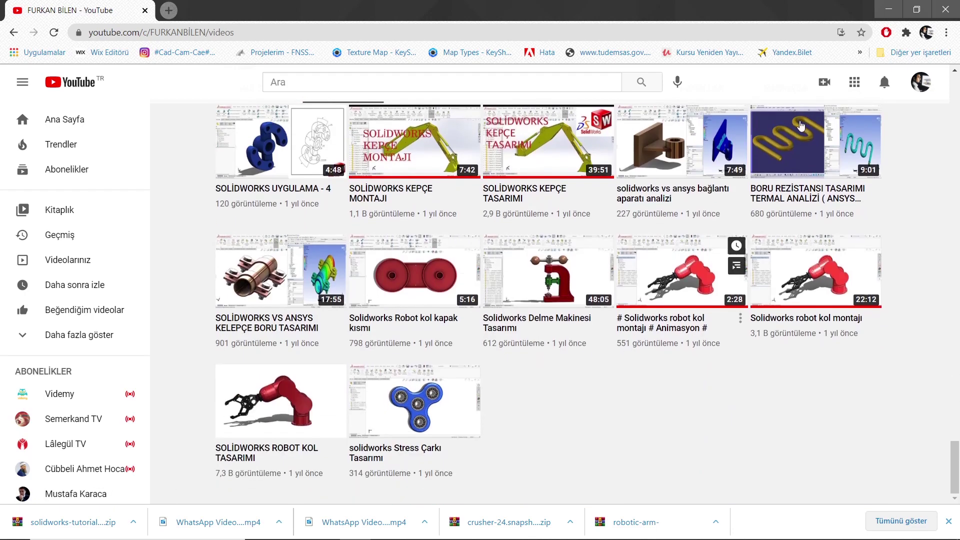
scroll(800, 125, "up", 2)
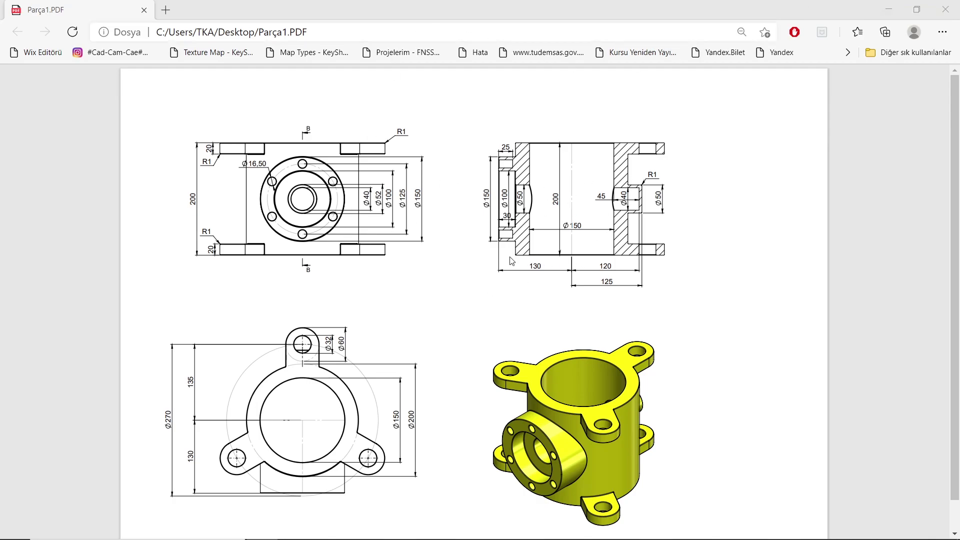
left_click(889, 9)
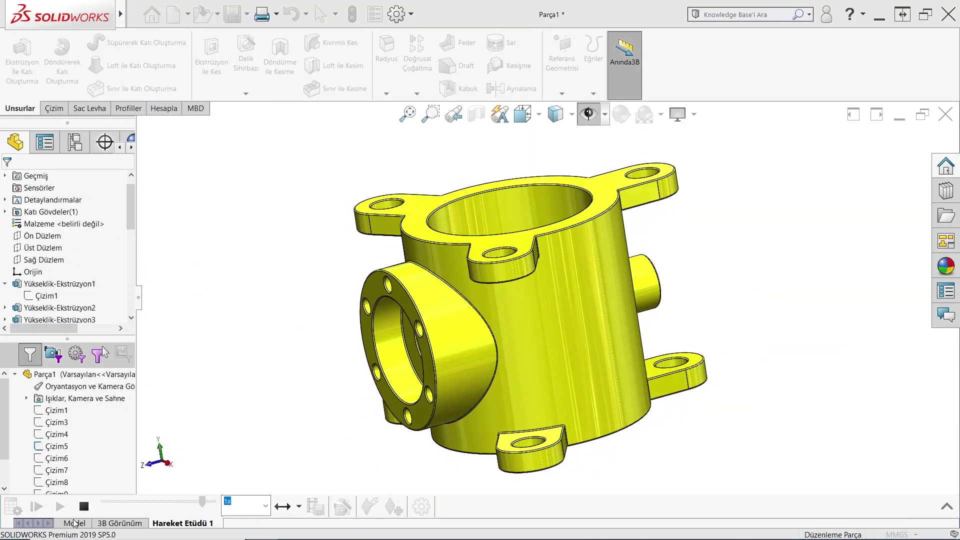
Step: Leave the motion study, close Parça1 and create a new part document
left_click(75, 523)
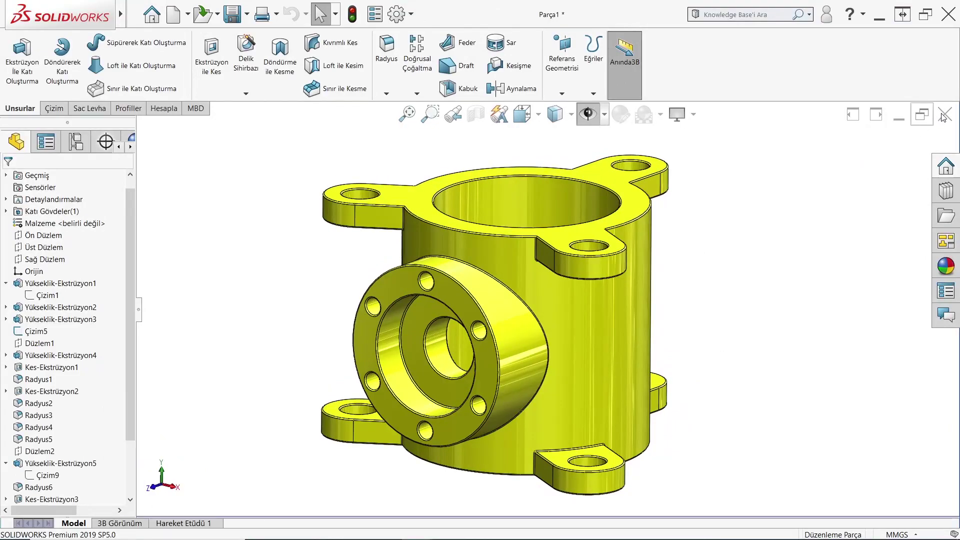
left_click(461, 270)
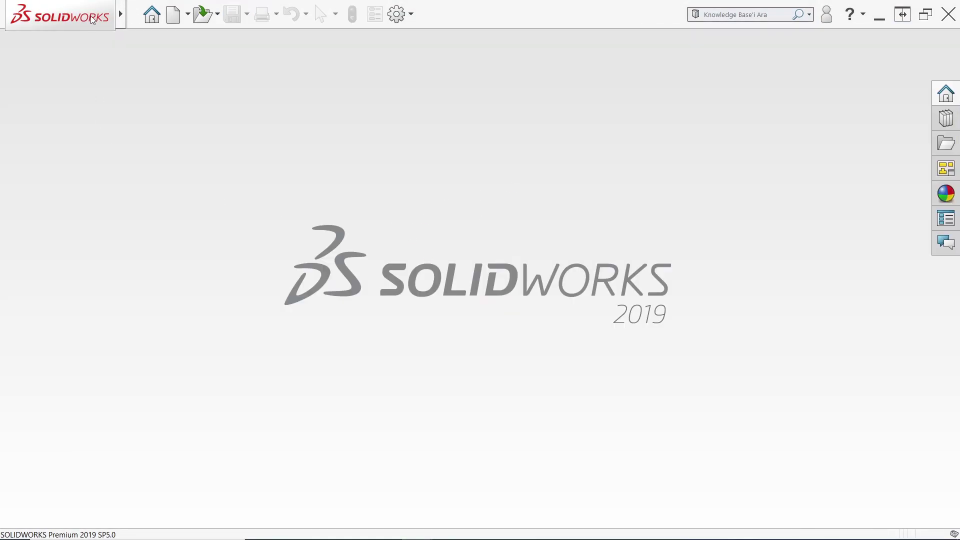
left_click(139, 15)
left_click(155, 36)
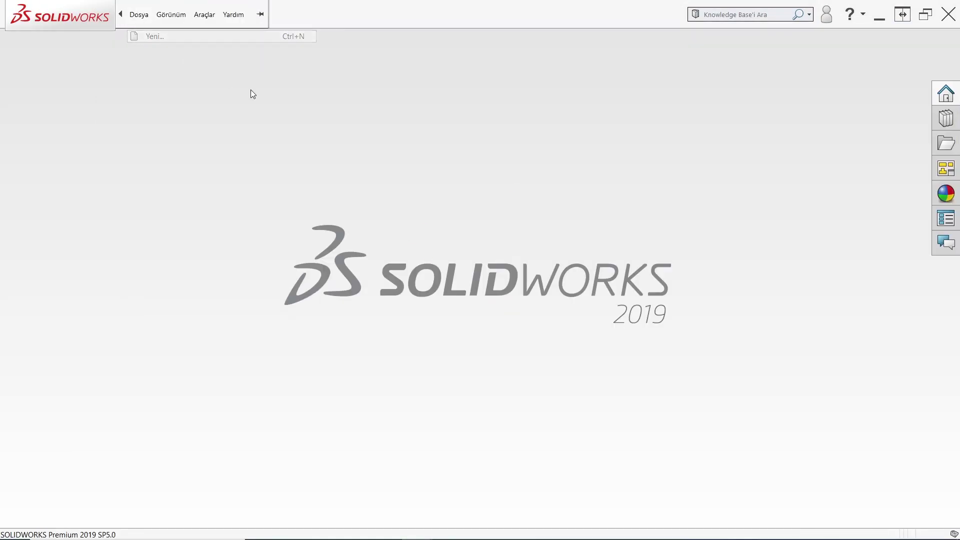
left_click(408, 356)
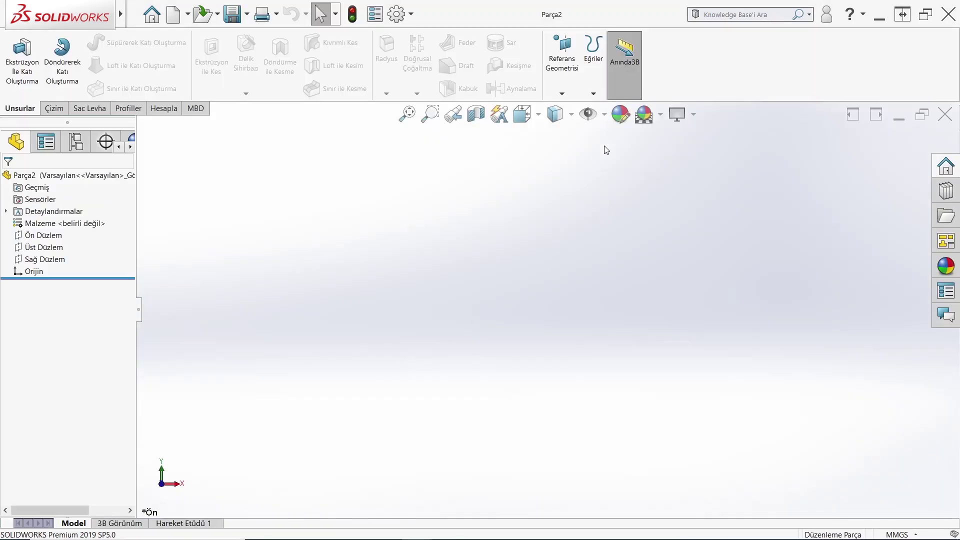
Step: Apply the plain white scene, start a sketch on the Top Plane, and show the PDF
left_click(660, 114)
left_click(660, 145)
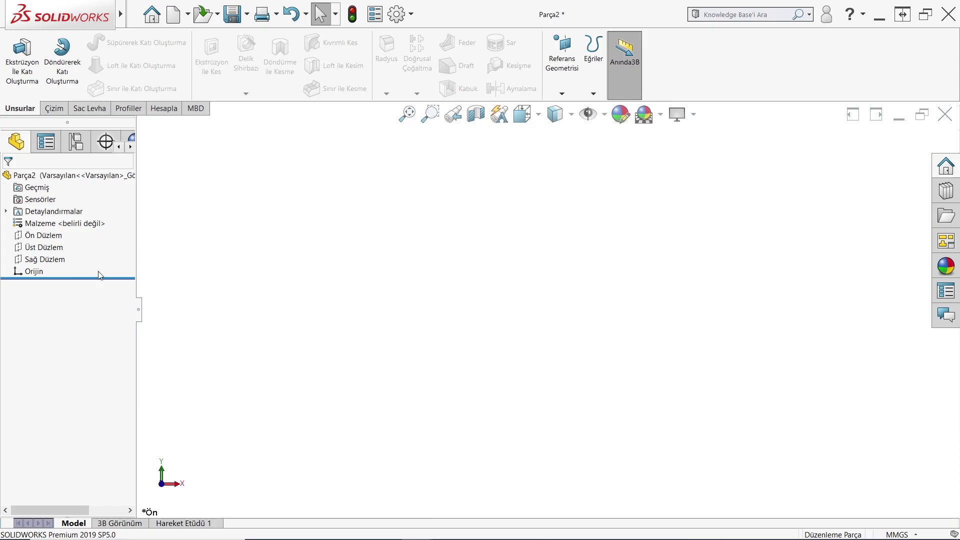
left_click(42, 235)
left_click(44, 259)
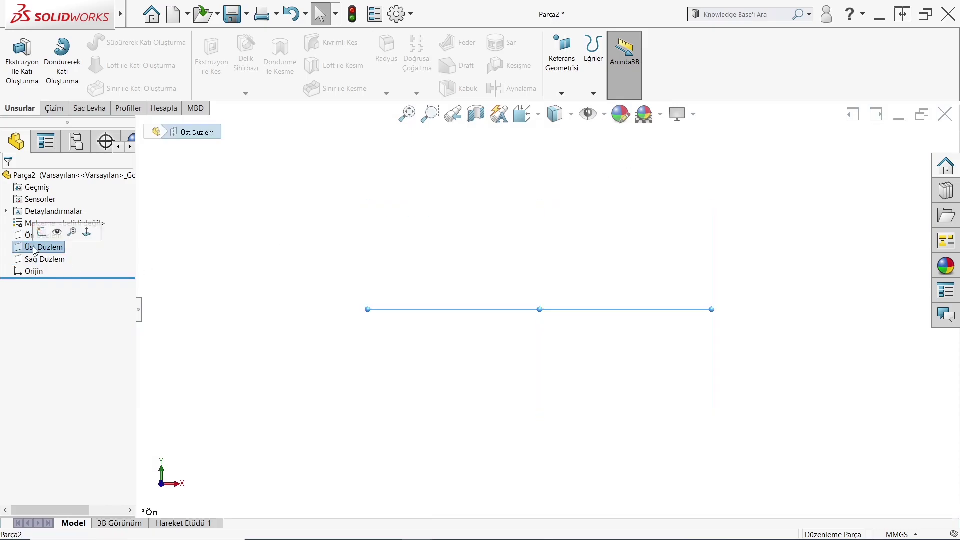
left_click(44, 238)
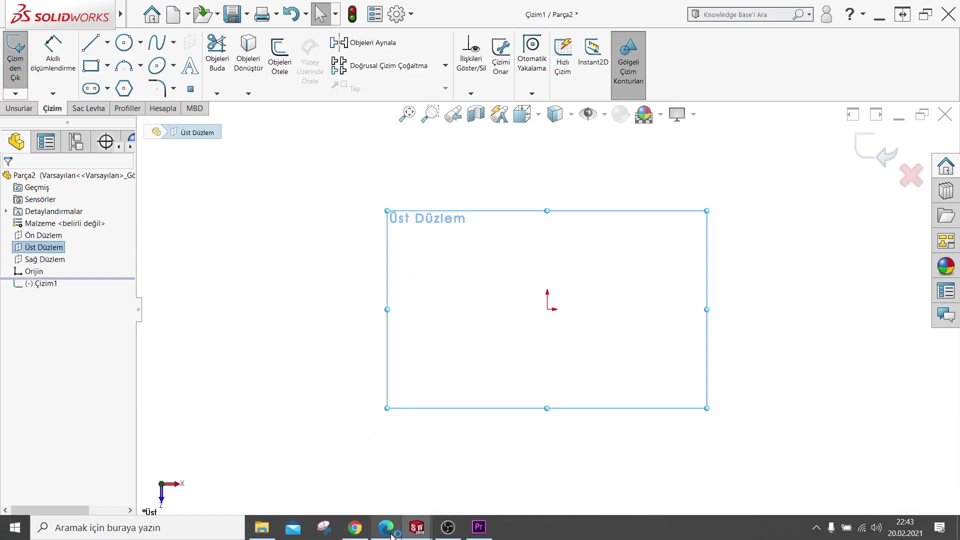
left_click(386, 528)
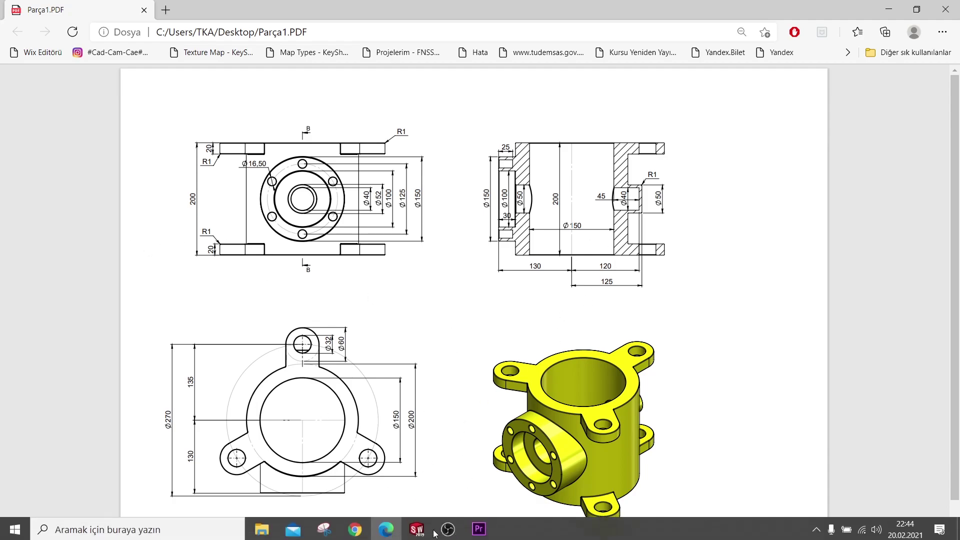
Step: Draw two concentric circles centred on the origin
left_click(398, 528)
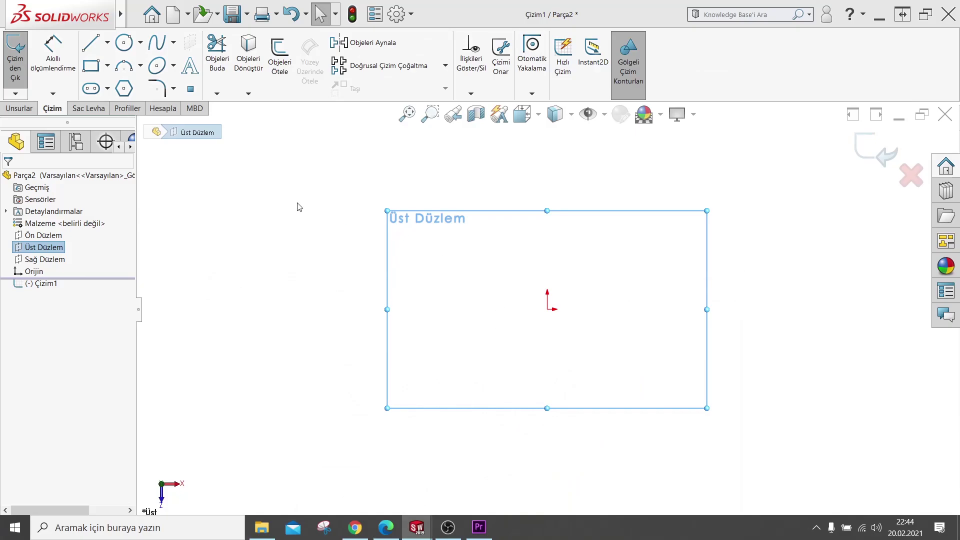
left_click(124, 42)
left_click(548, 308)
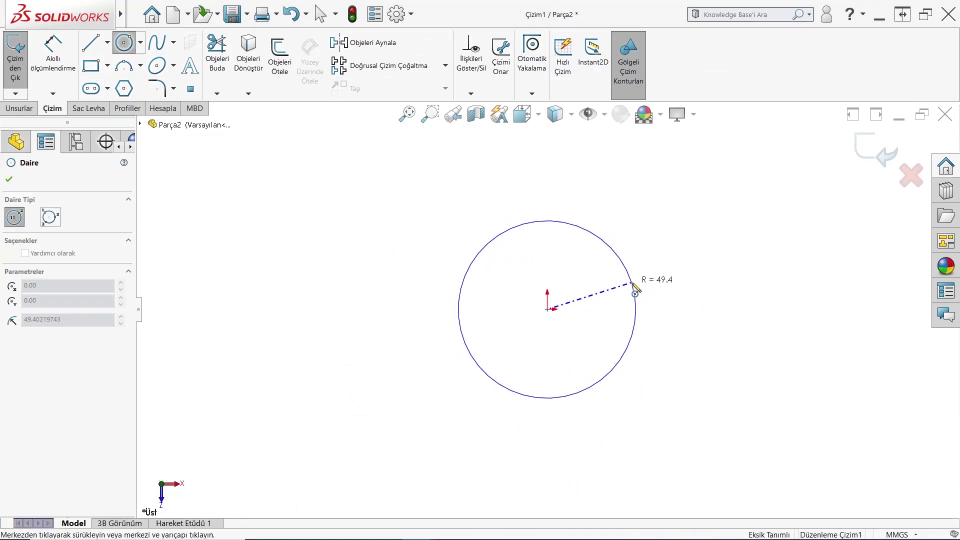
left_click(634, 287)
left_click(548, 308)
left_click(638, 218)
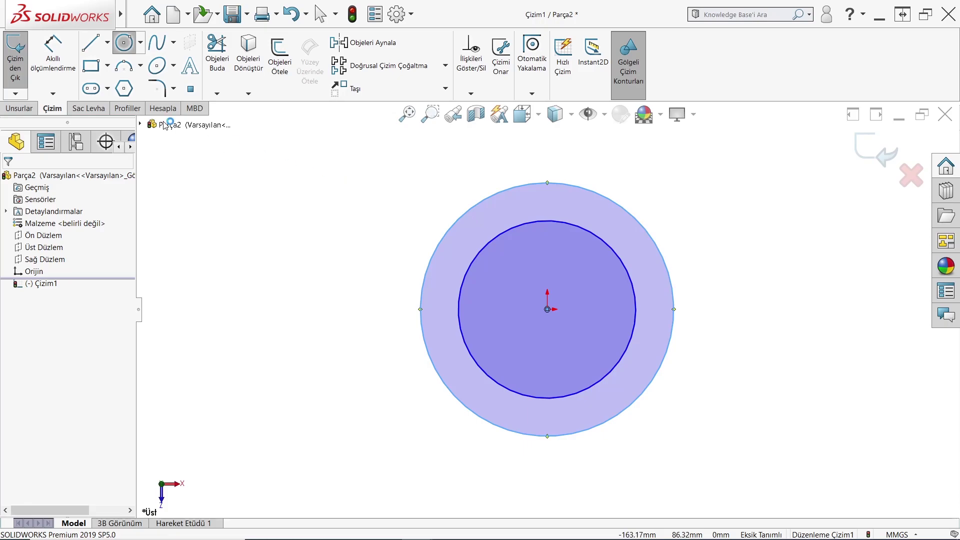
Step: Dimension the inner circle to Ø150 and the outer circle to Ø200
left_click(52, 55)
left_click(521, 224)
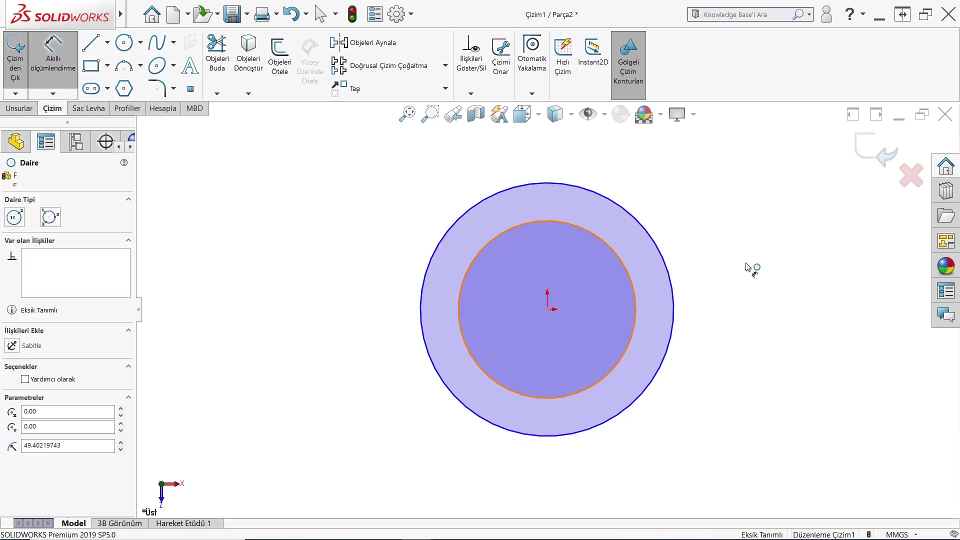
left_click(750, 268)
type("150")
key("Return")
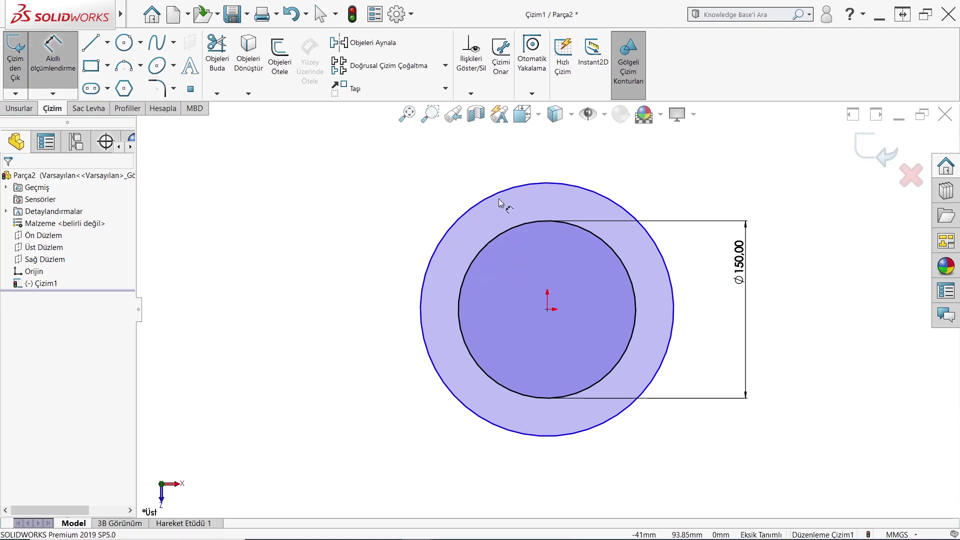
left_click(500, 202)
left_click(785, 299)
type("2")
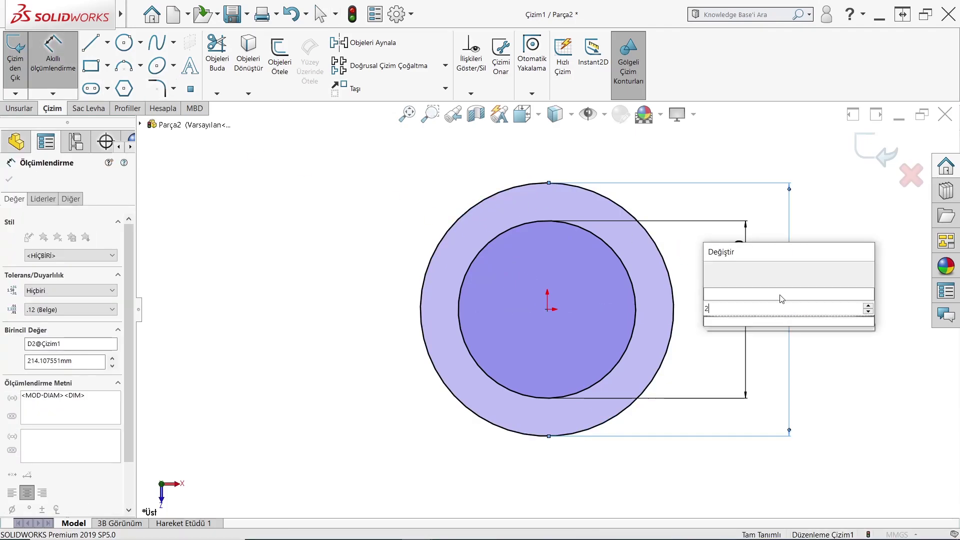
type("00")
key("Return")
key("Escape")
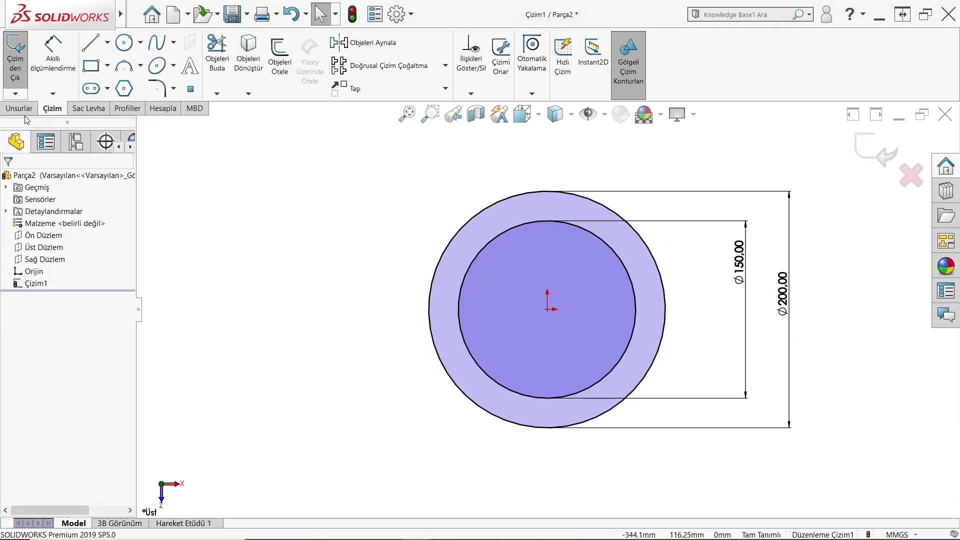
left_click(20, 109)
left_click(39, 76)
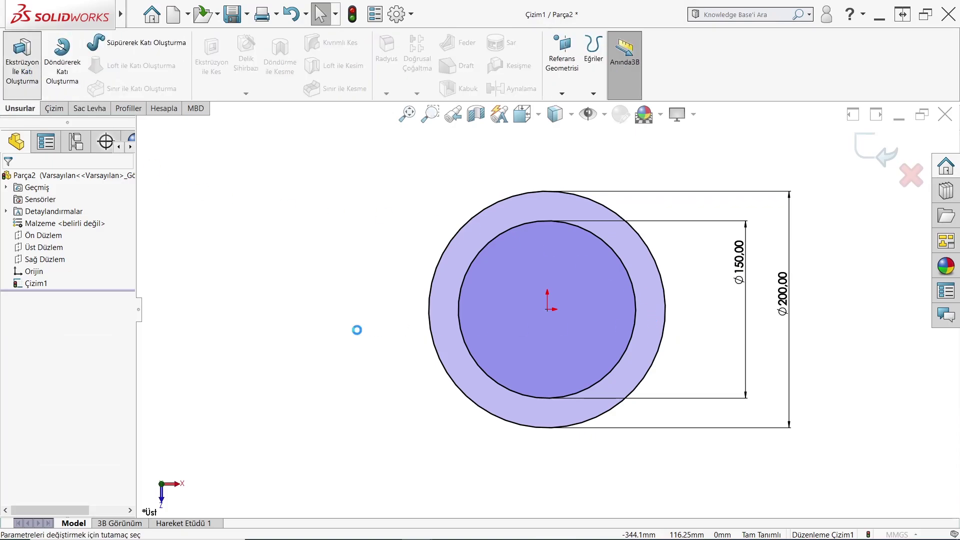
Step: Extrude the ring 200 mm with a Mid Plane end condition
left_click(65, 249)
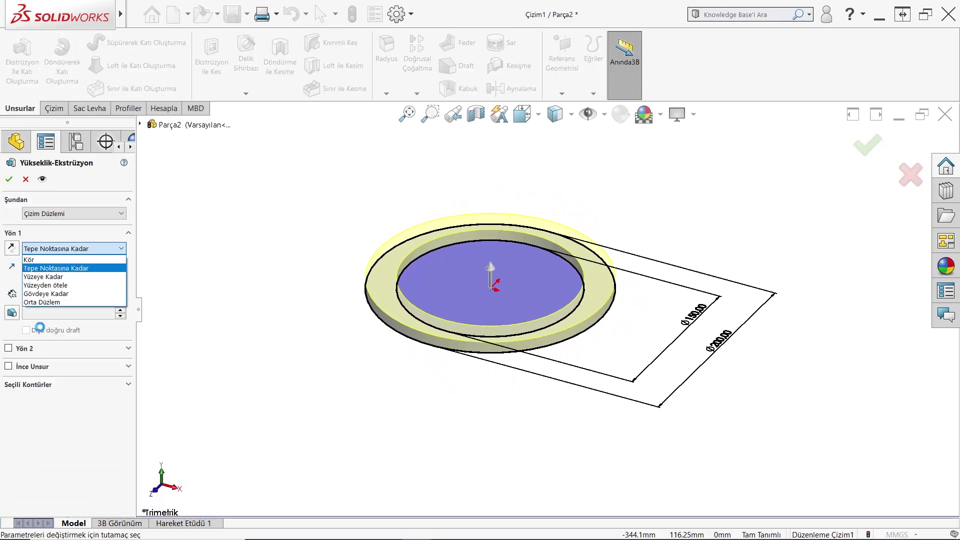
left_click(49, 302)
type("200.00mm")
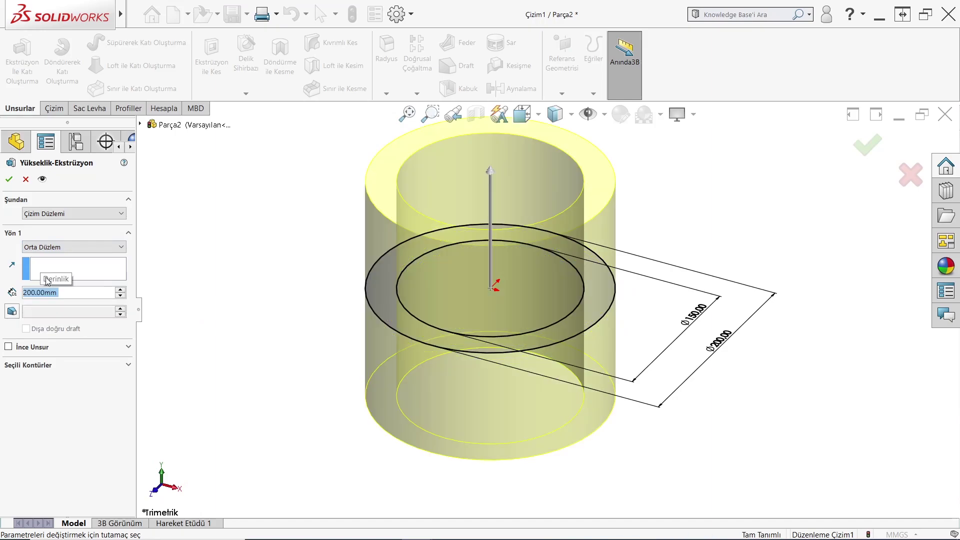
key("Return")
Step: Colour the tube yellow and bring the PDF drawing forward
left_click(317, 242)
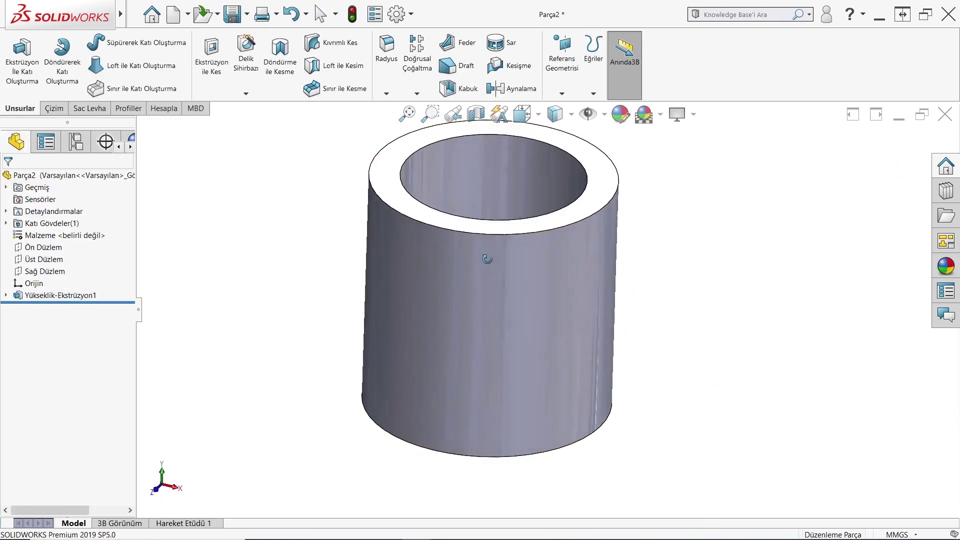
middle_click_drag(489, 257, 520, 197)
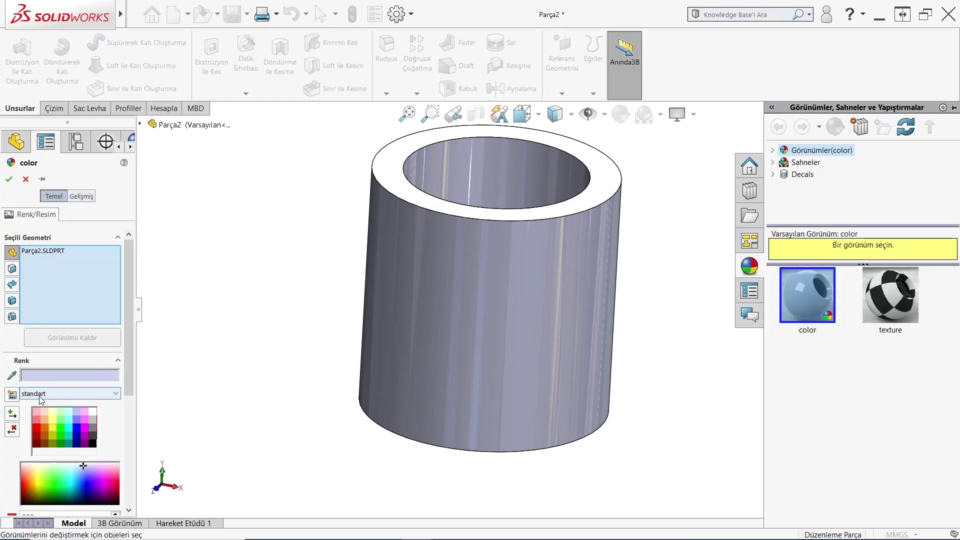
left_click(40, 396)
left_click(53, 425)
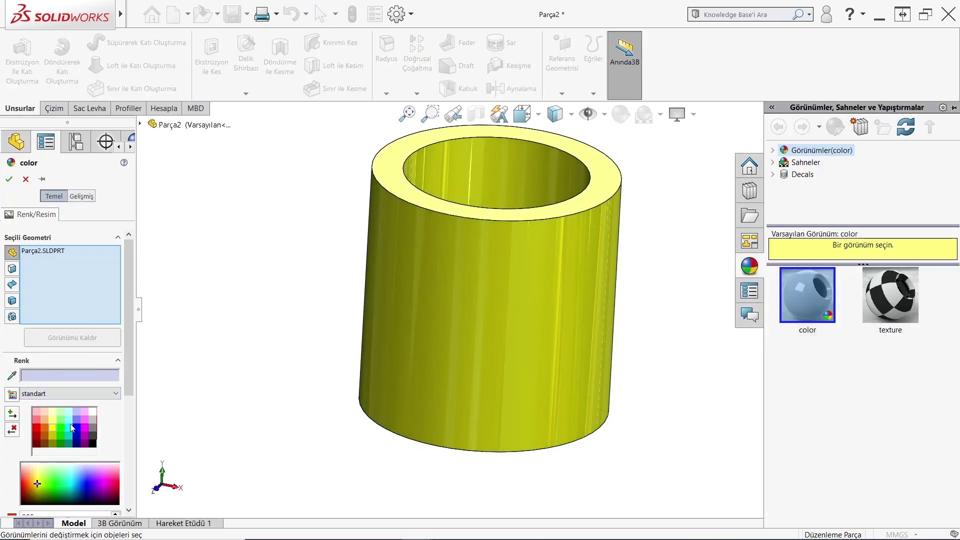
left_click(9, 179)
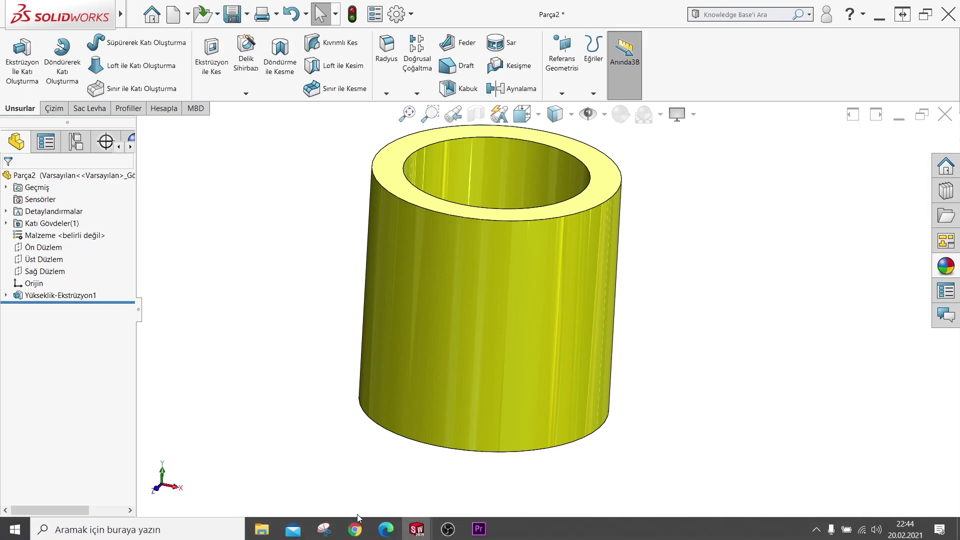
left_click(385, 527)
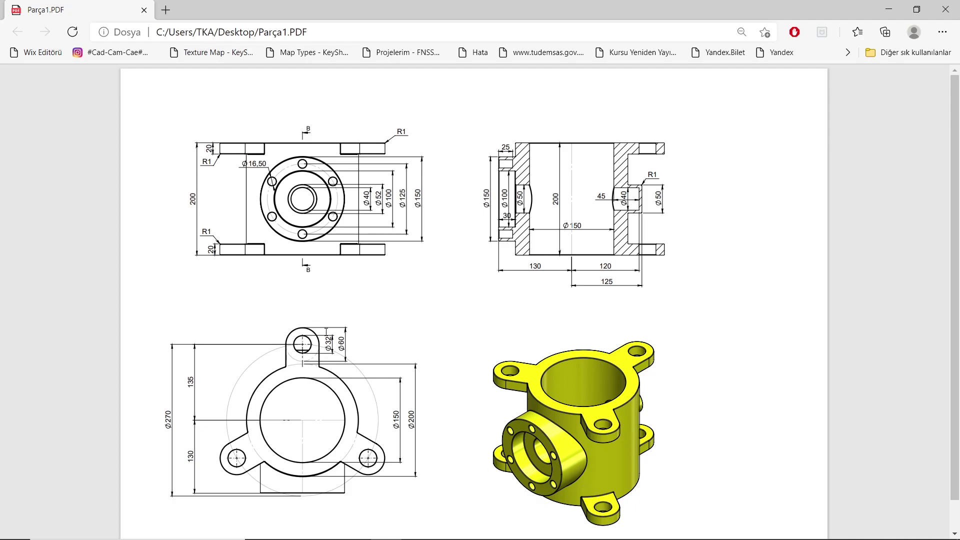
Step: Zoom in and out on Parça1.PDF to study the housing's dimensions
scroll(306, 380, "up", 2, "ctrl")
scroll(300, 370, "down", 1, "ctrl")
scroll(290, 358, "up", 1, "ctrl")
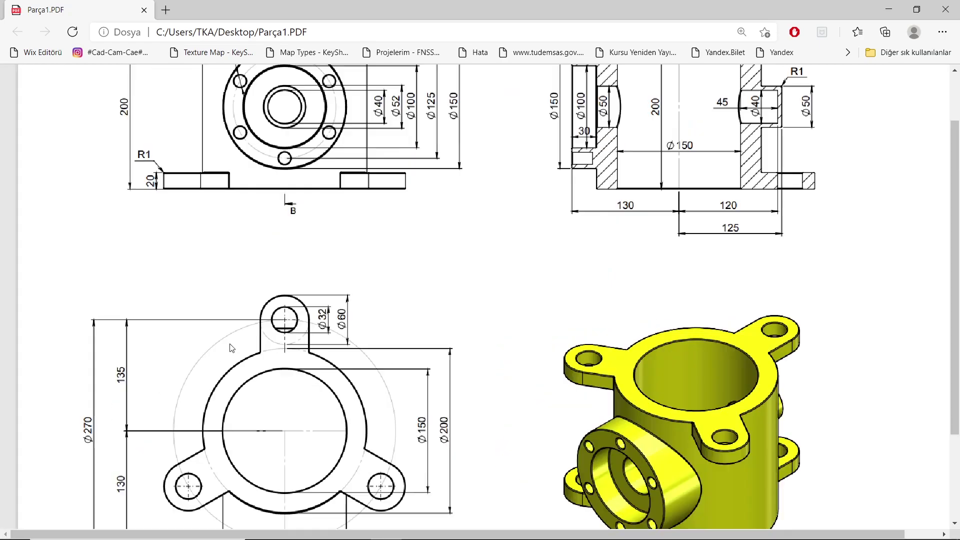
scroll(281, 350, "right", 1)
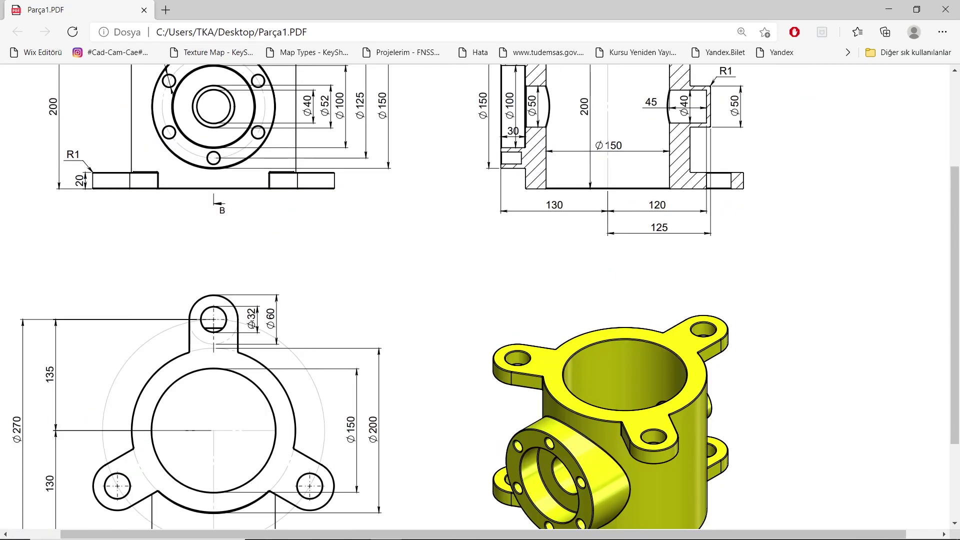
scroll(348, 353, "down", 1, "ctrl")
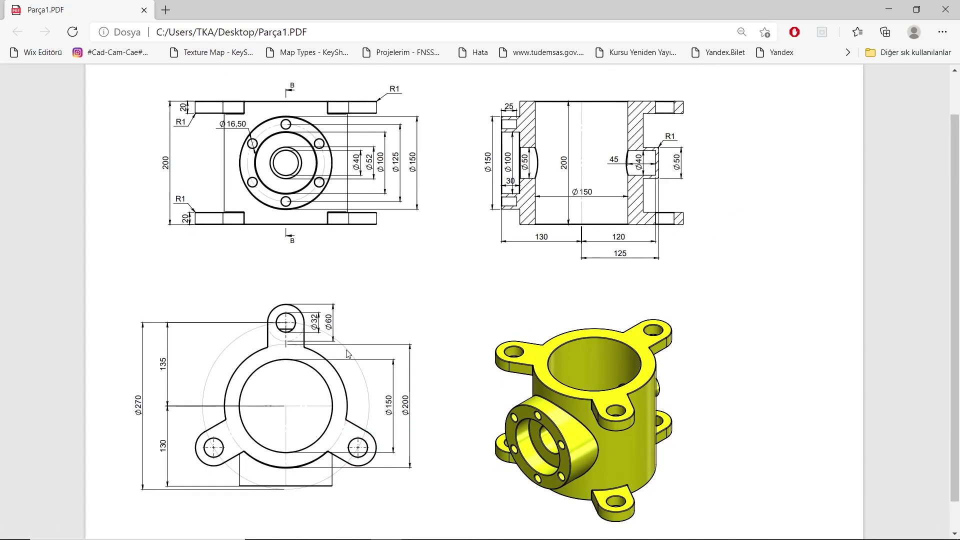
scroll(334, 314, "down", 1, "ctrl")
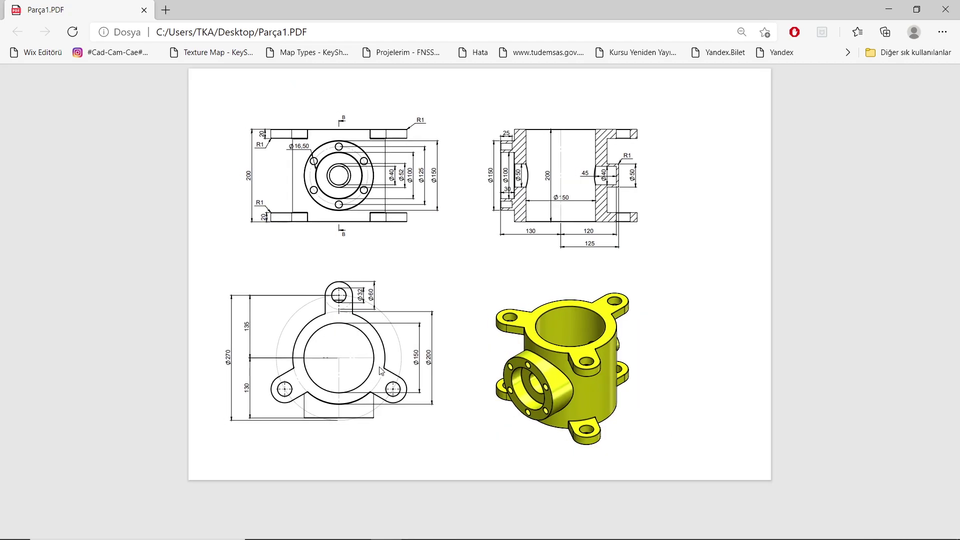
scroll(381, 371, "up", 1, "ctrl")
scroll(182, 352, "up", 1, "ctrl")
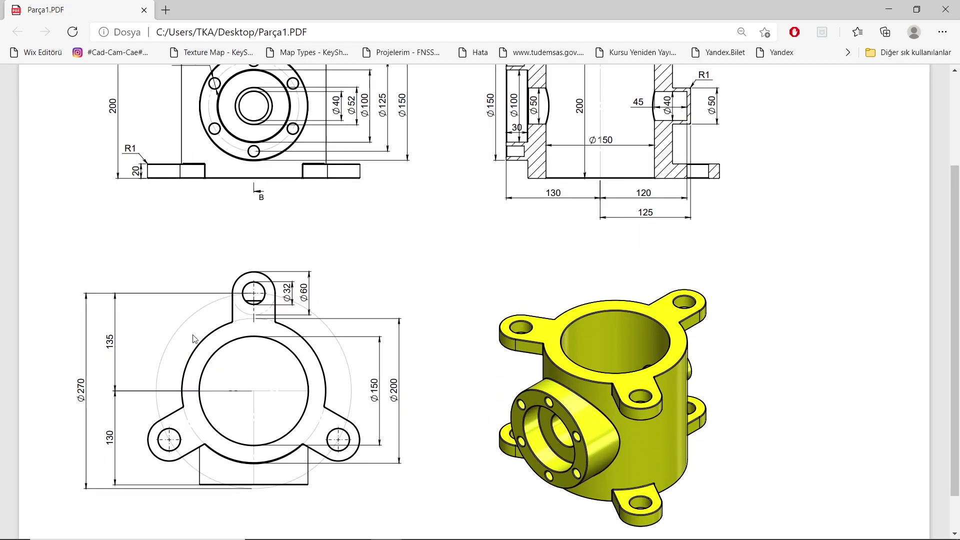
scroll(269, 356, "down", 1, "ctrl")
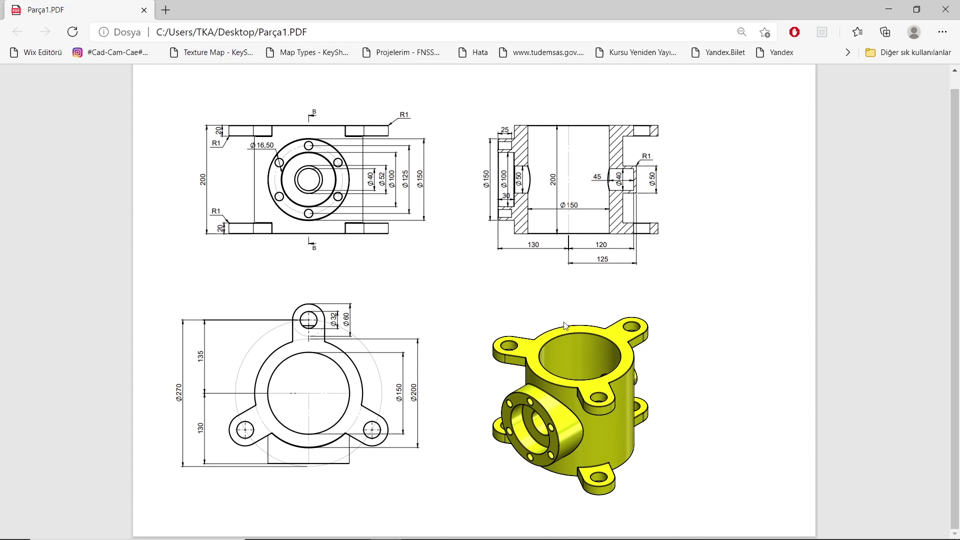
Step: Start a new sketch on the tube's top face
left_click(889, 9)
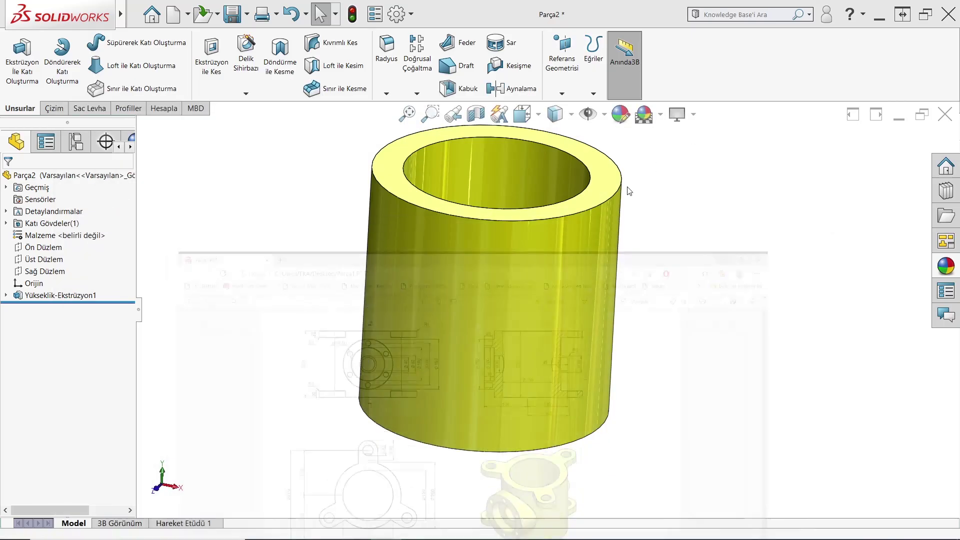
middle_click_drag(559, 265, 524, 214)
left_click(523, 201)
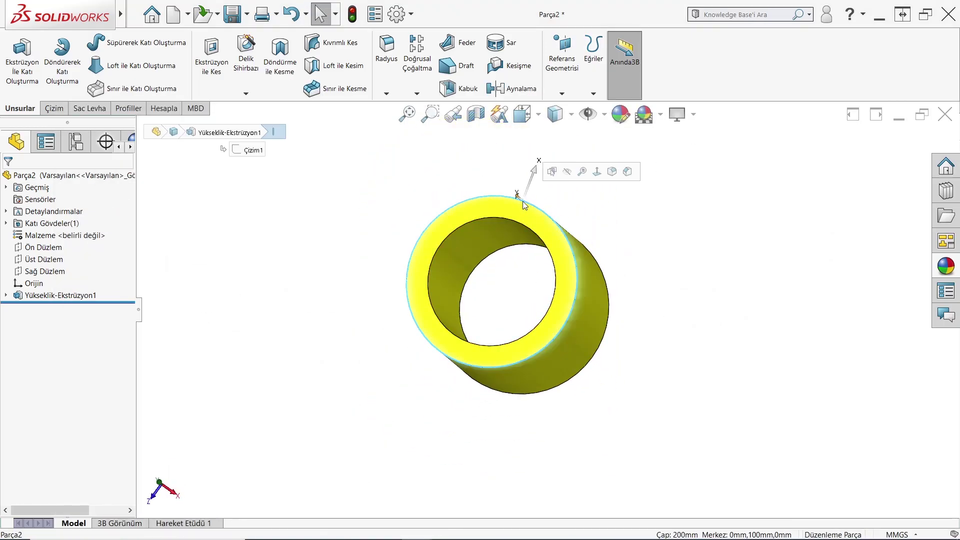
left_click(563, 178)
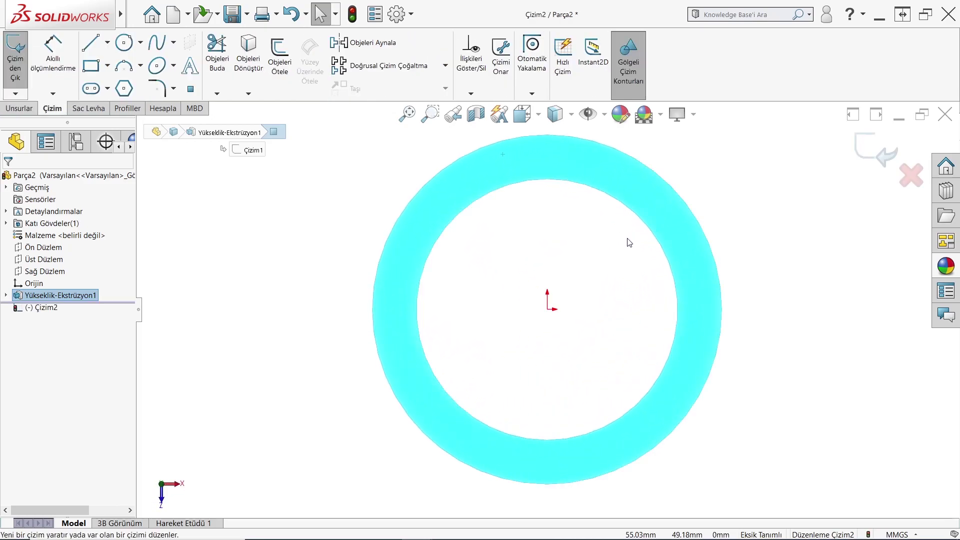
Step: Draw a vertical construction centerline upward from the origin
left_click(107, 43)
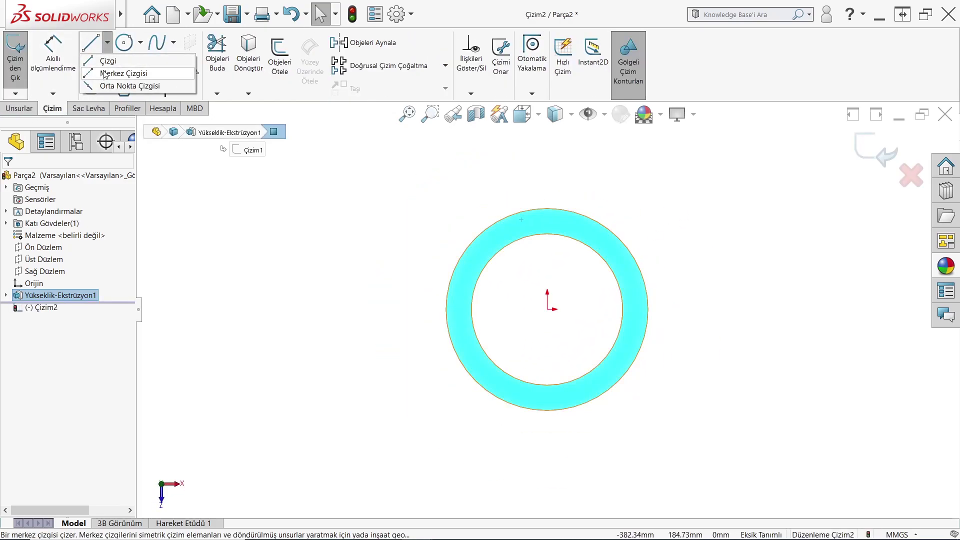
left_click(125, 73)
left_click(548, 309)
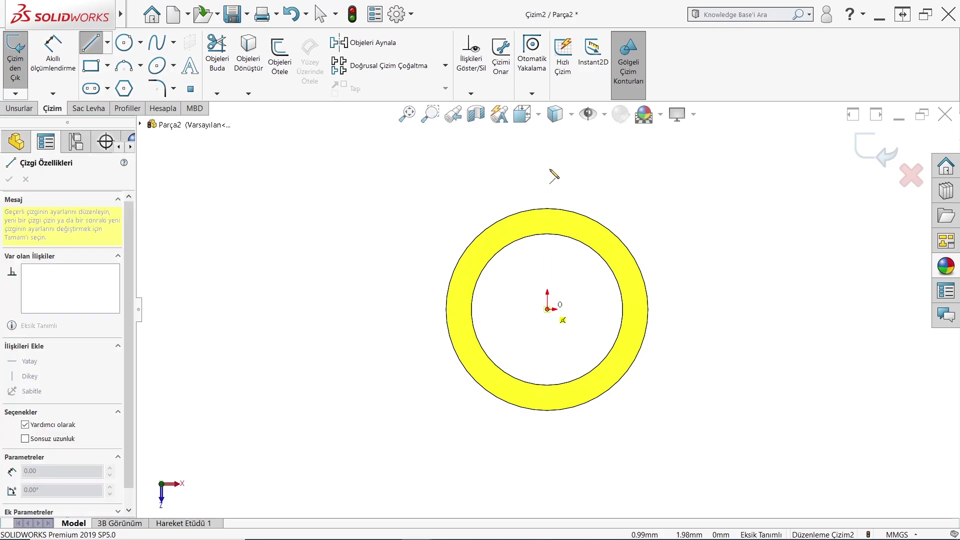
left_click(547, 163)
key("Escape")
Step: Draw a circle centred on the centerline's top end
left_click(124, 39)
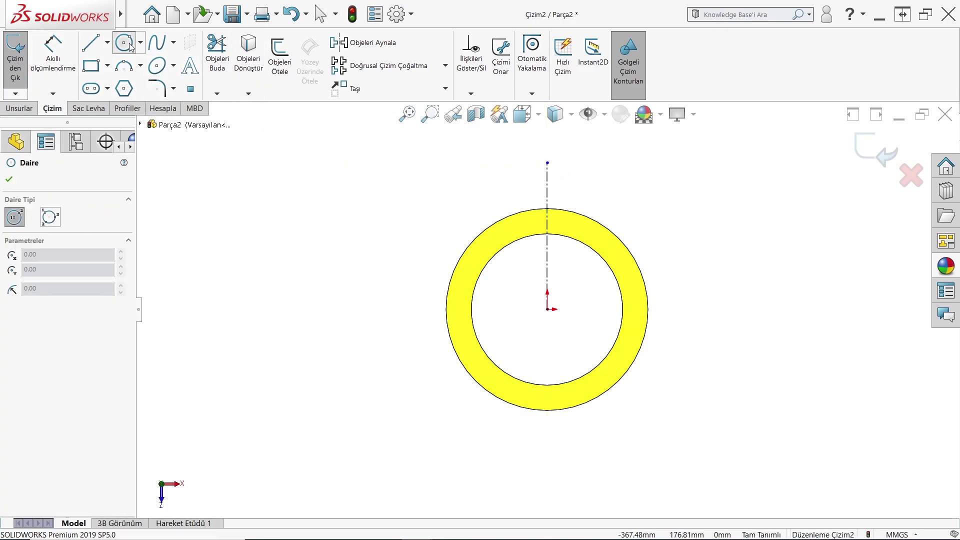
left_click(547, 163)
left_click(582, 163)
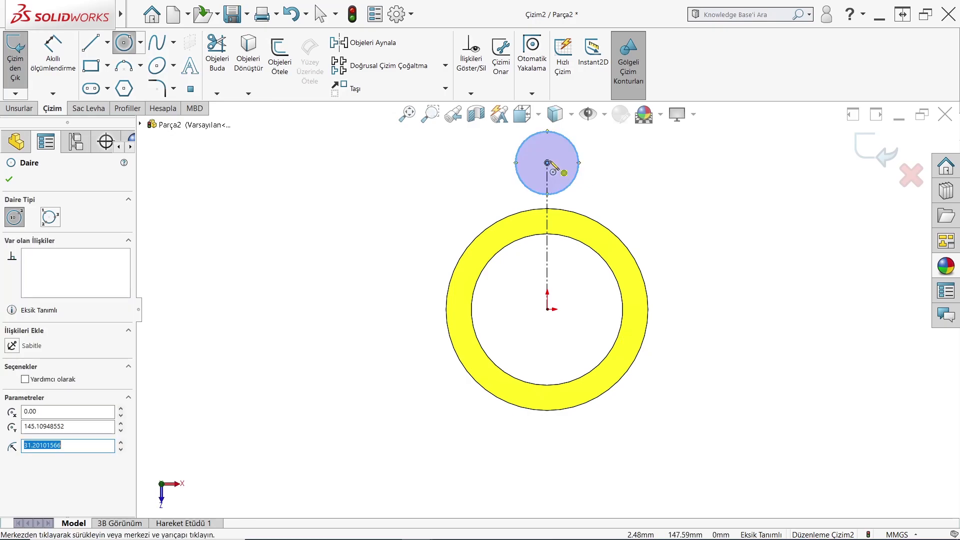
scroll(547, 309, "up", 2)
key("Escape")
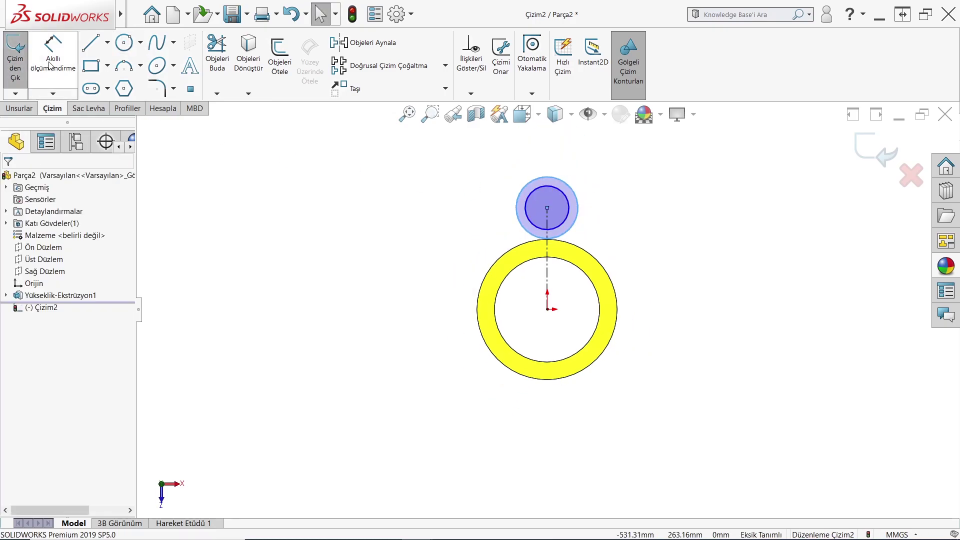
Step: Dimension the circle centre 150 mm from the origin
left_click(53, 50)
left_click(548, 209)
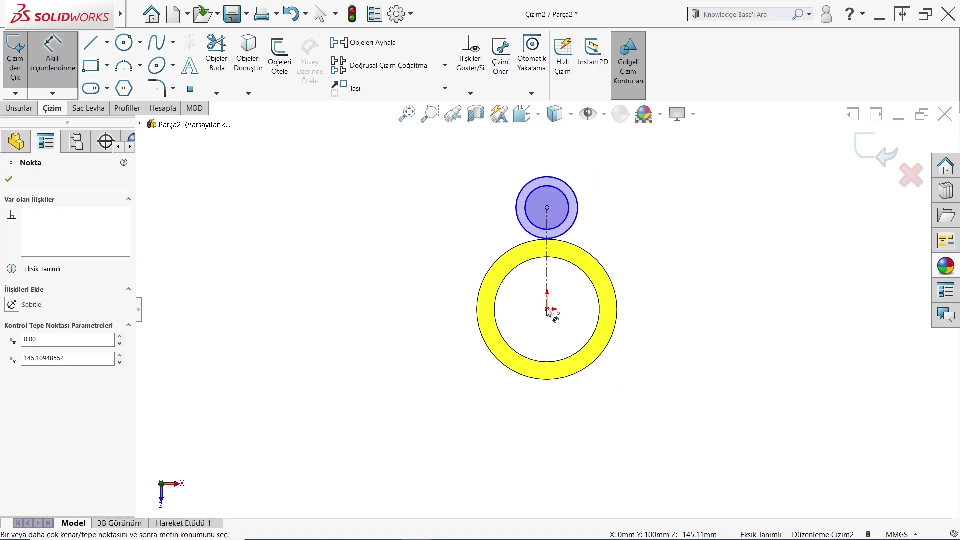
left_click(548, 309)
left_click(688, 274)
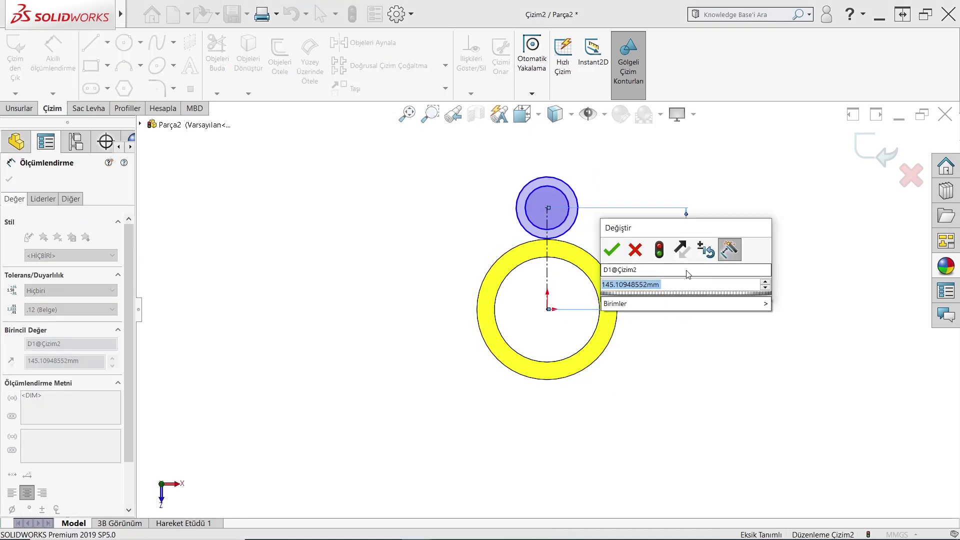
type("150")
key("Return")
key("Escape")
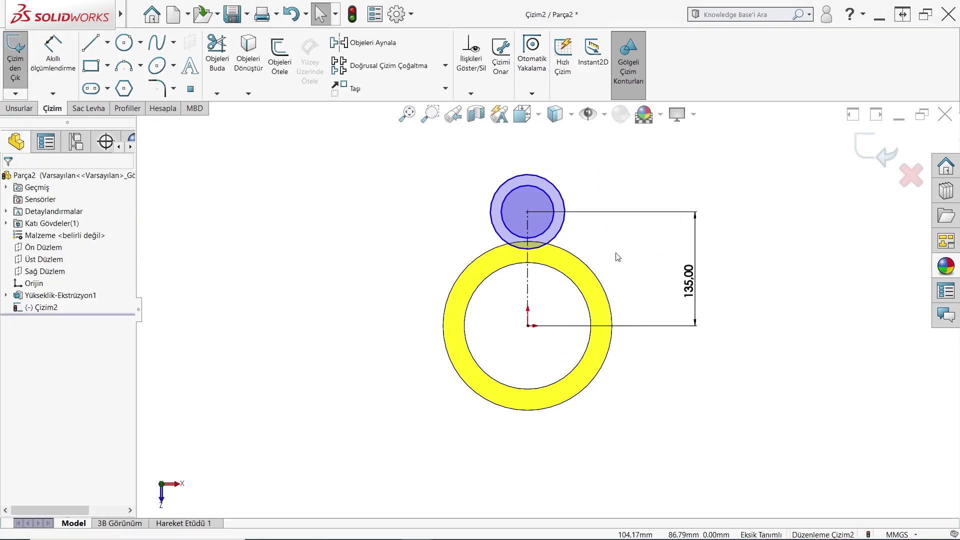
scroll(615, 257, "down", 2)
Step: Dimension the outer lug circle to Ø60
left_click(54, 67)
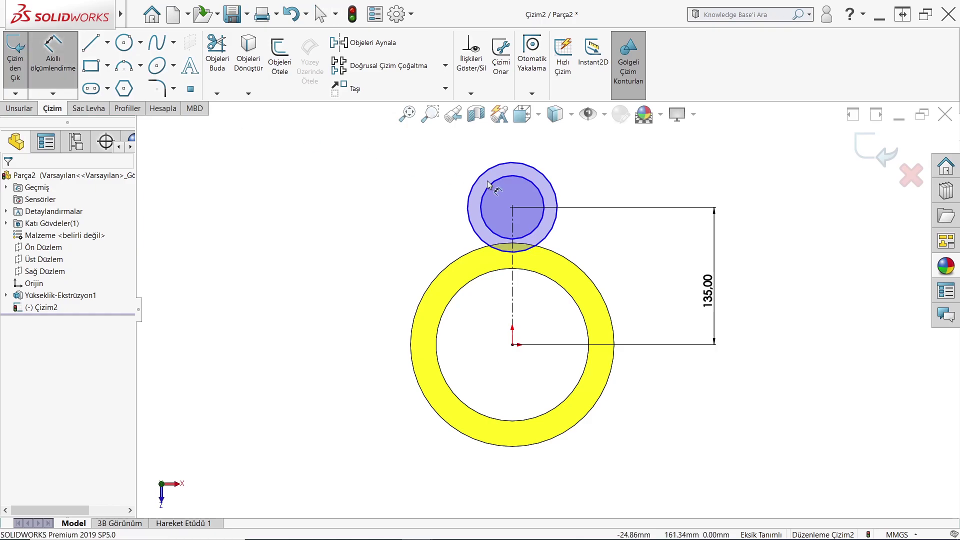
left_click(548, 178)
left_click(634, 185)
type("60")
key("Return")
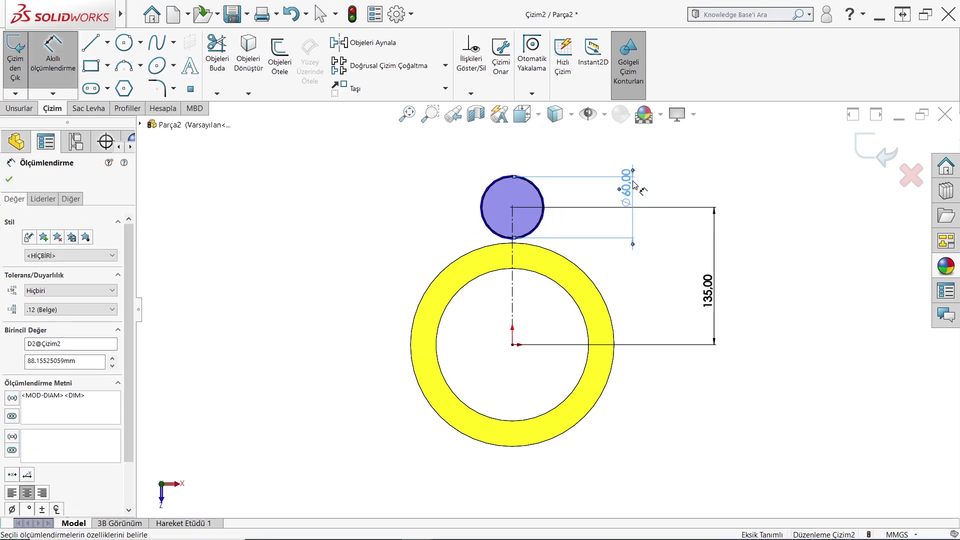
key("Escape")
scroll(522, 193, "down", 2)
scroll(522, 193, "down", 3)
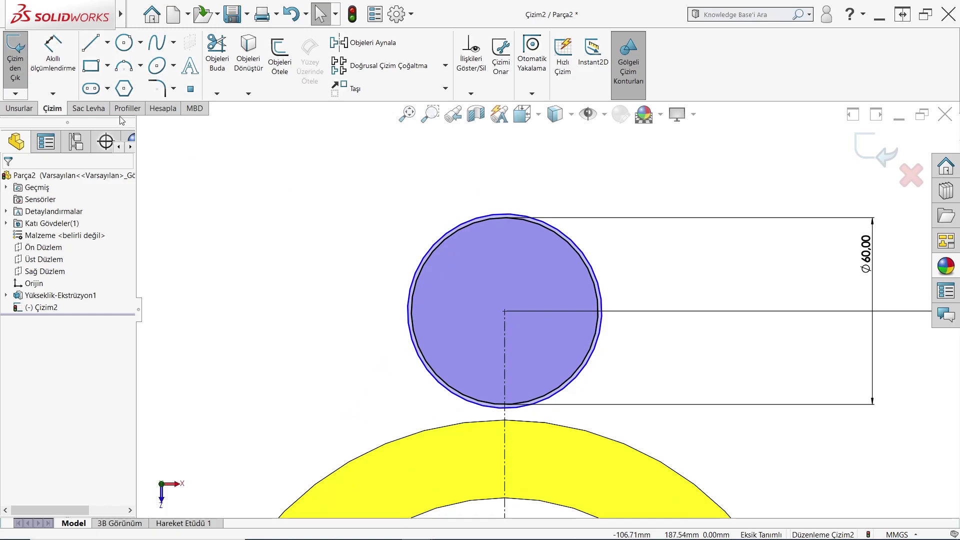
Step: Dimension the inner hole circle to Ø32 and bring up the PDF
key("d")
left_click(663, 275)
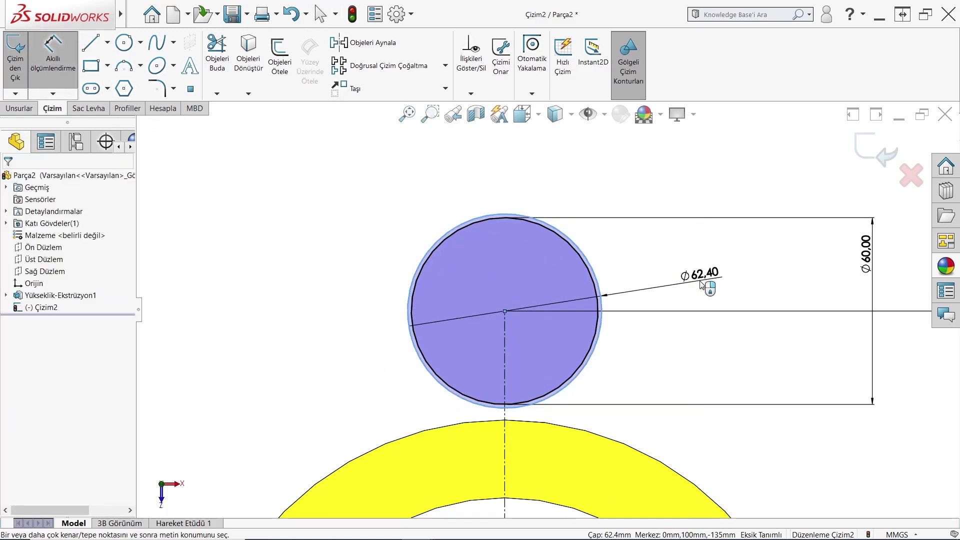
left_click(702, 285)
type("32")
key("Return")
key("Escape")
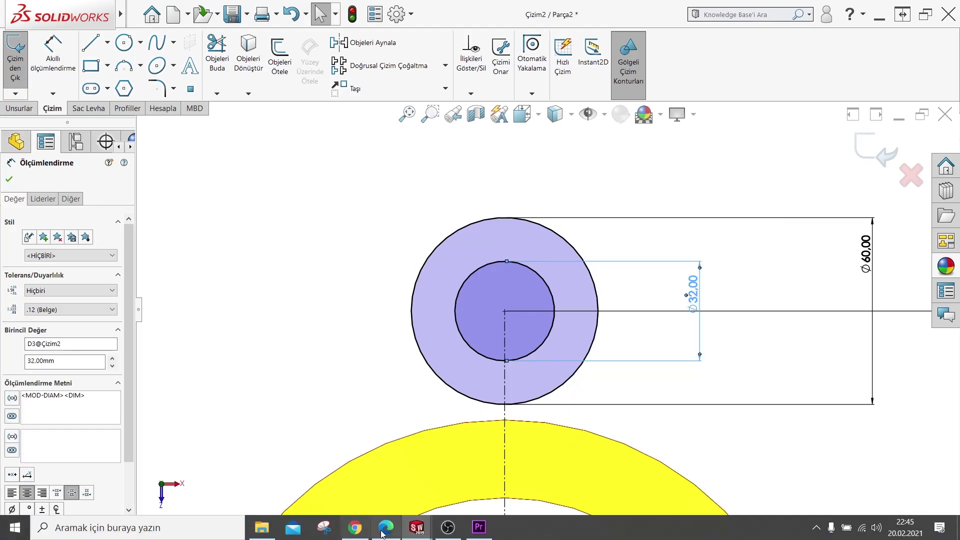
left_click(382, 533)
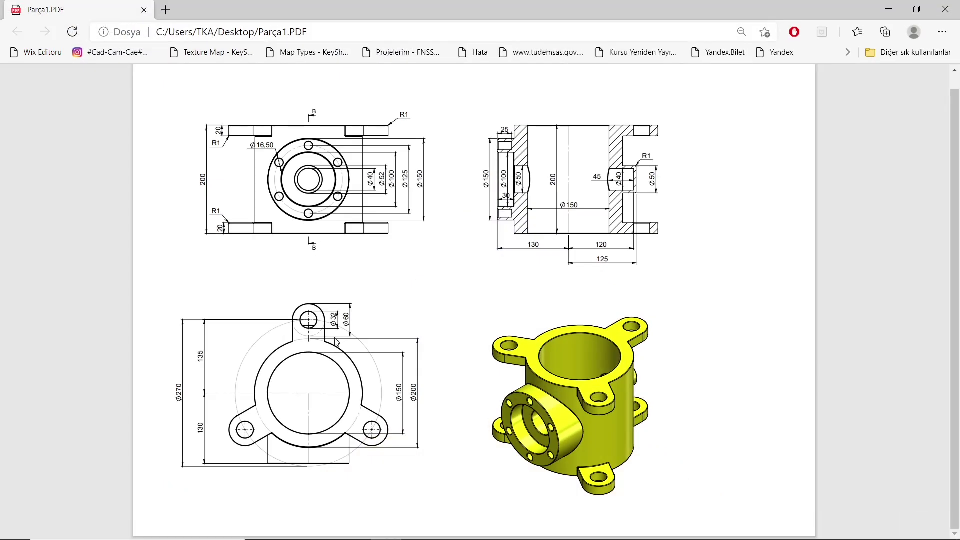
Step: Zoom into the lug's Ø32 and Ø60 detail on the PDF, then back out
scroll(290, 354, "up", 4, "ctrl")
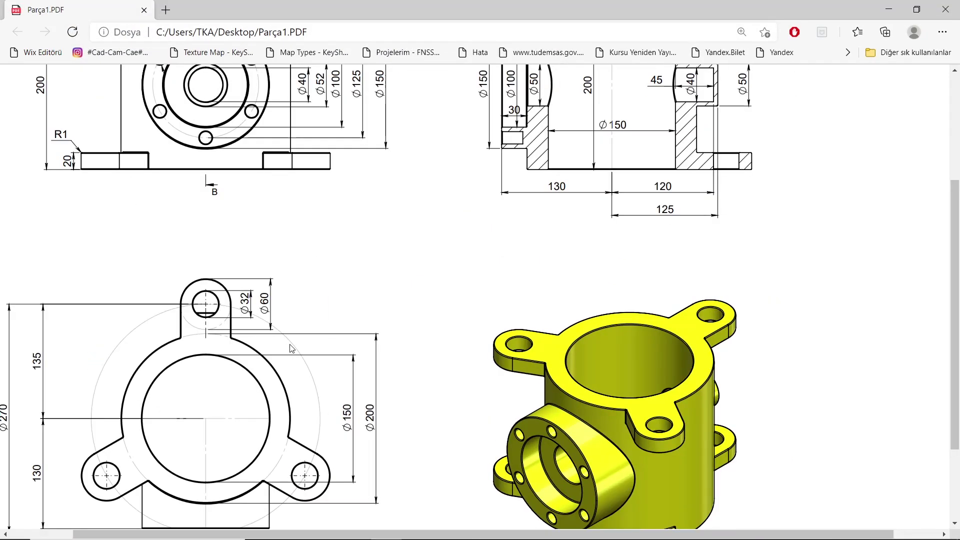
scroll(165, 280, "up", 3, "ctrl")
scroll(154, 291, "up", 1, "ctrl")
scroll(169, 276, "up", 1, "ctrl")
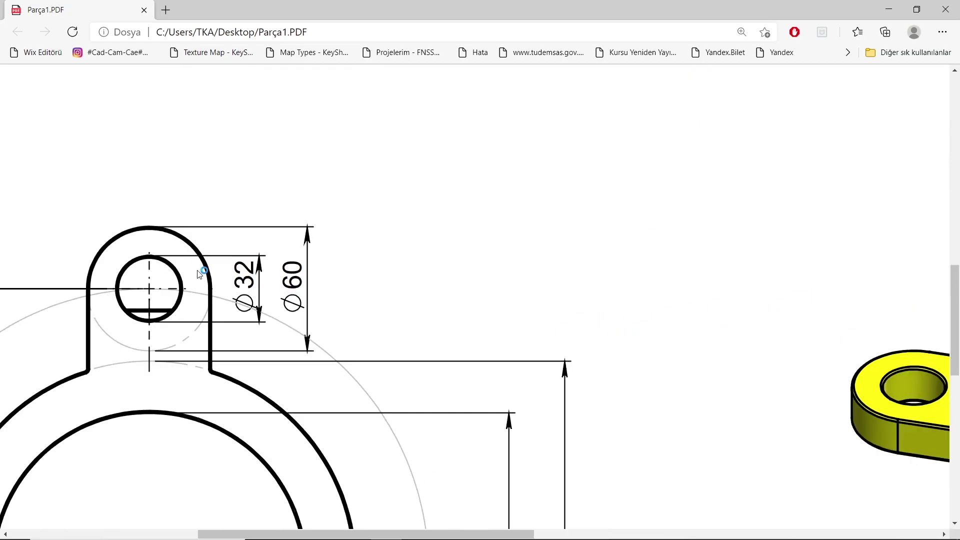
scroll(194, 265, "down", 1, "ctrl")
scroll(172, 305, "down", 1, "ctrl")
scroll(176, 345, "down", 1, "ctrl")
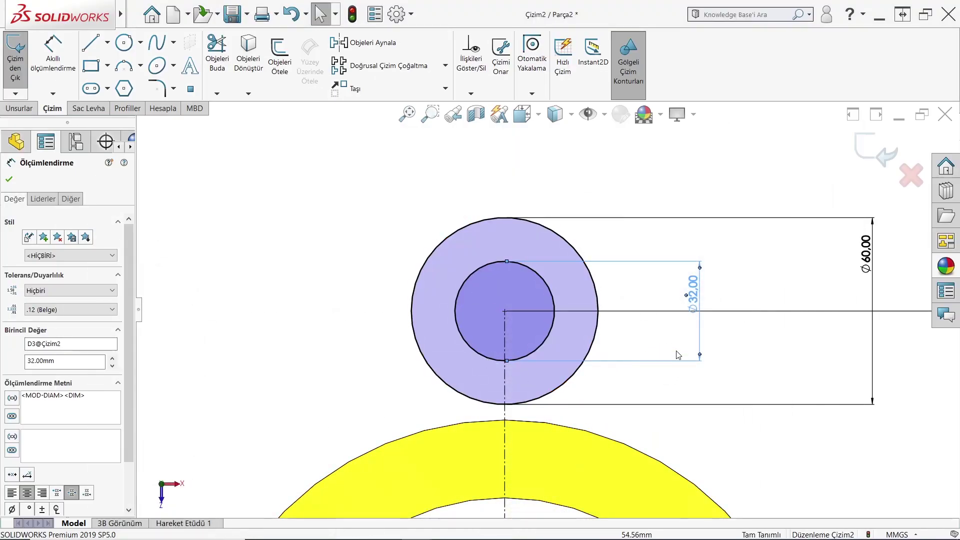
Step: Change the hole diameter to Ø30
left_click(692, 297)
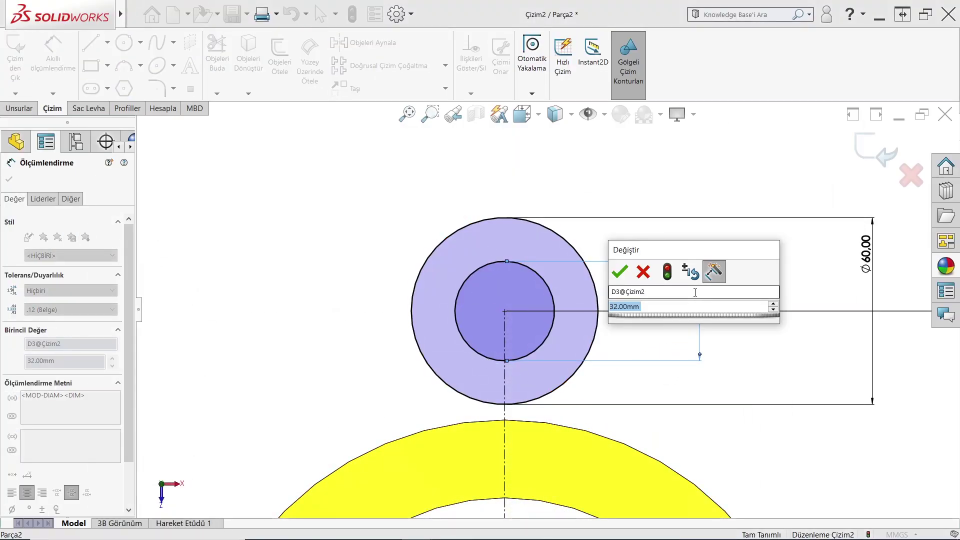
type("30")
key("Return")
scroll(547, 310, "down", 5)
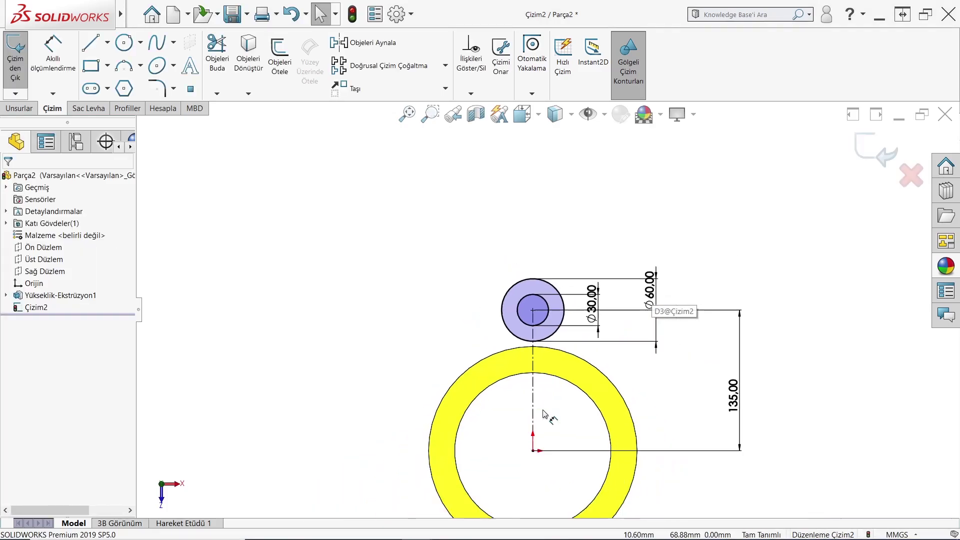
scroll(548, 418, "down", 1)
scroll(500, 360, "down", 2)
Step: Draw a vertical side line from the lug circle and mirror it about the centreline
key("l")
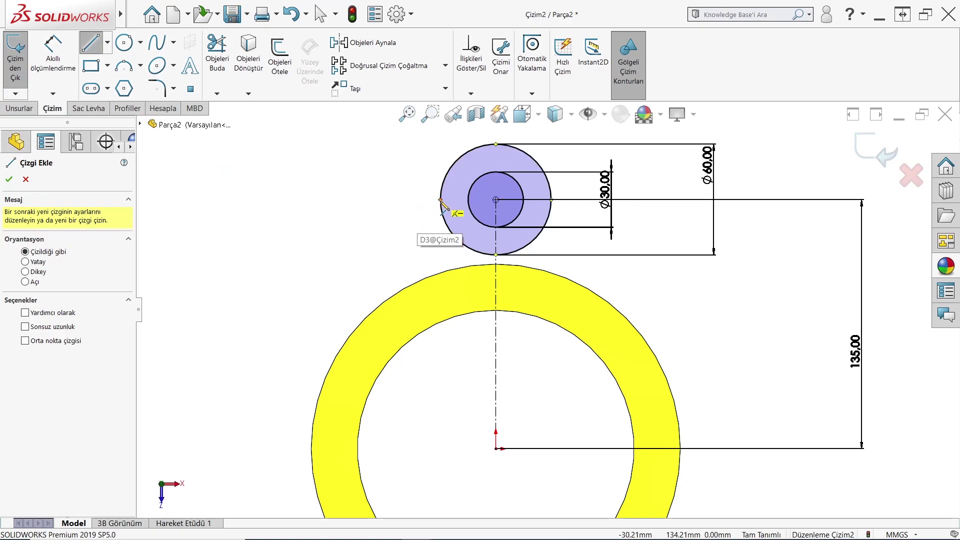
left_click_drag(440, 201, 440, 374)
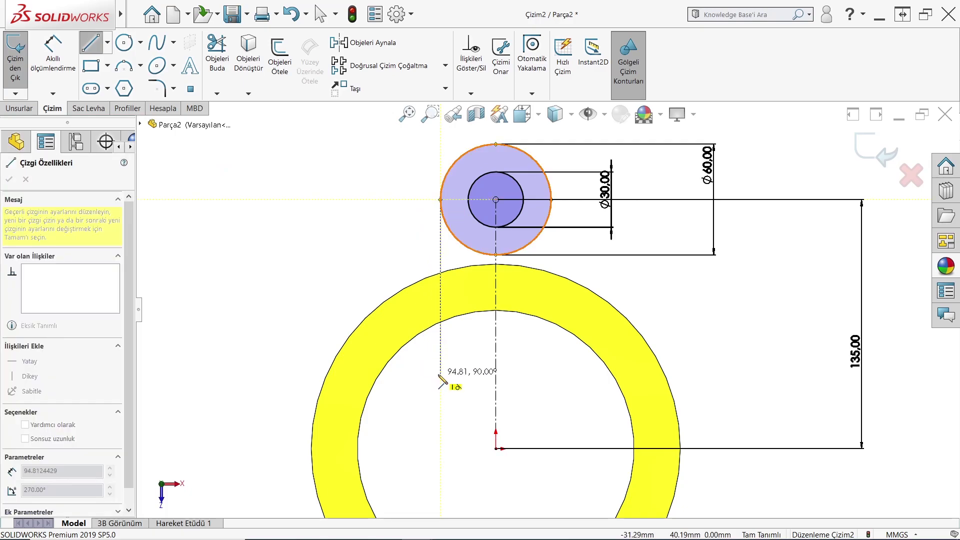
key("Escape")
left_click(361, 43)
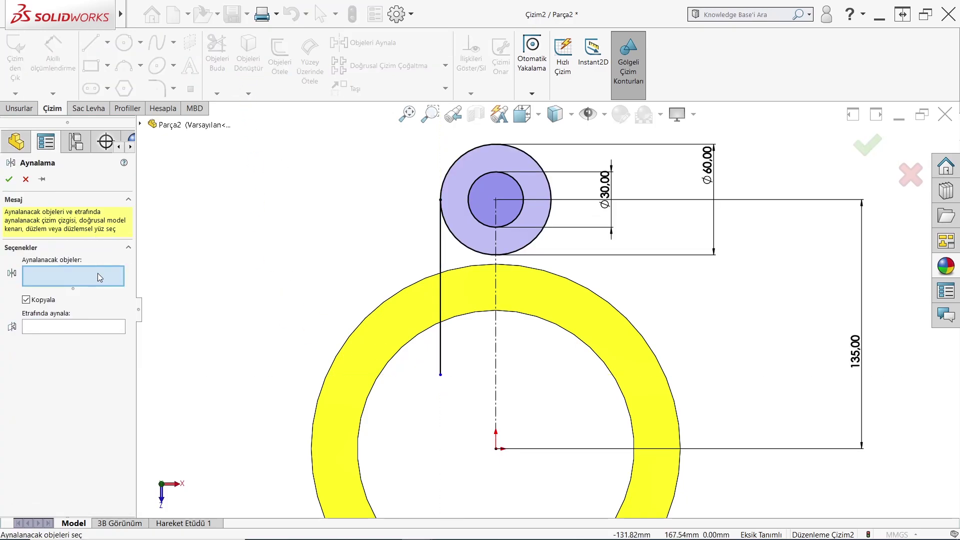
left_click(442, 258)
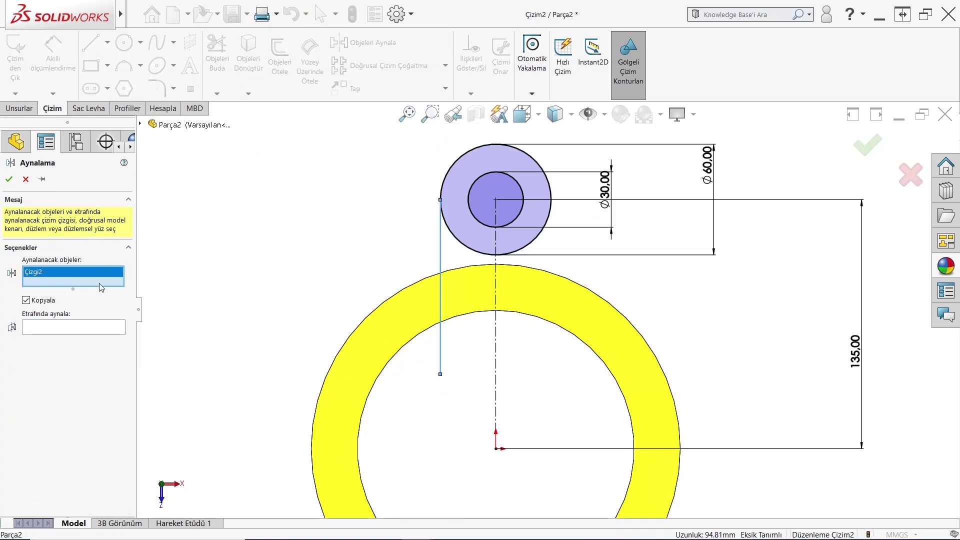
left_click(54, 329)
left_click(495, 274)
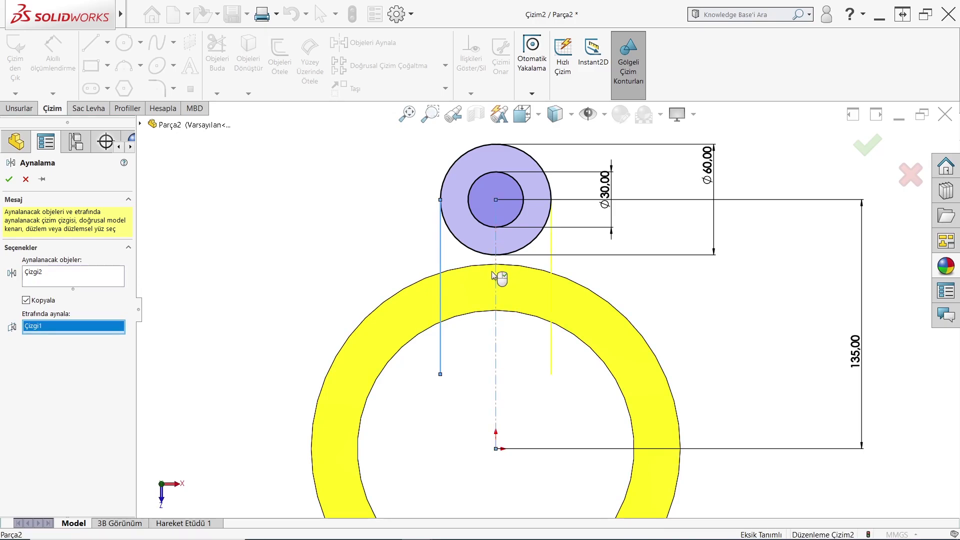
left_click(13, 180)
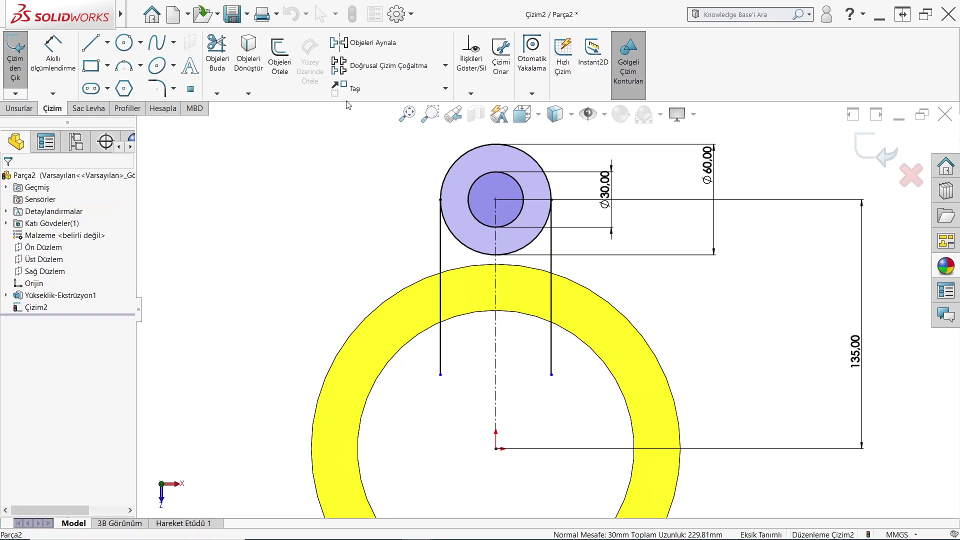
Step: Convert the ring's outer edge and trim away the extra line and arc pieces
left_click(248, 55)
left_click(398, 299)
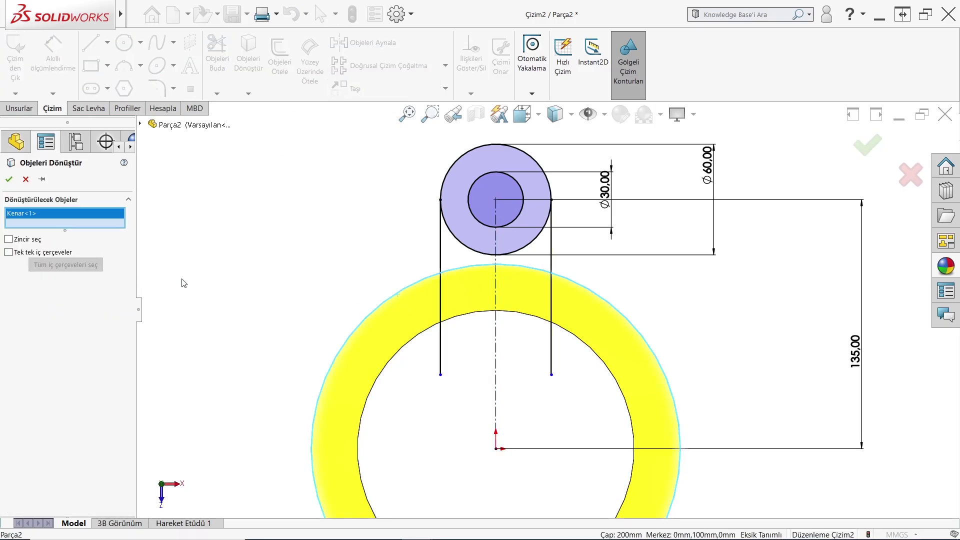
left_click(10, 180)
left_click(217, 55)
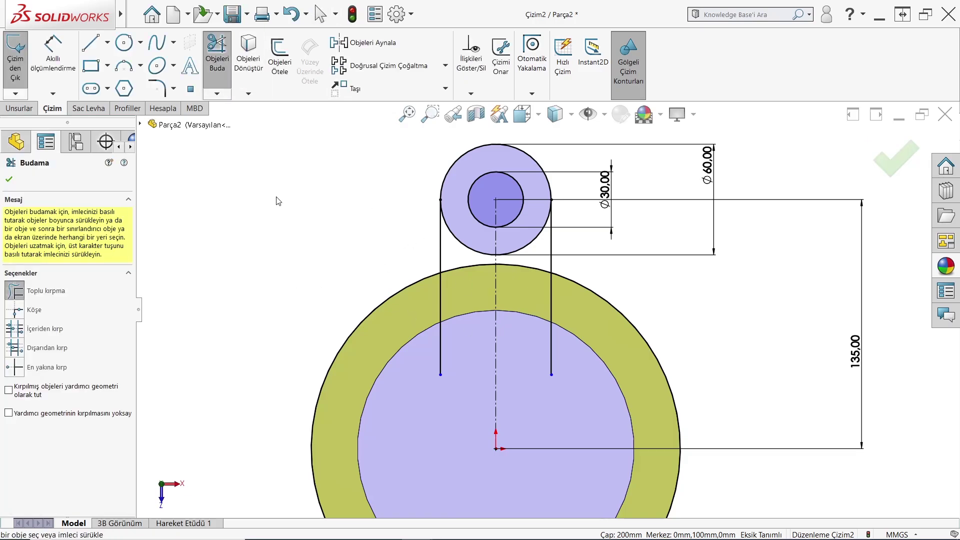
left_click_drag(343, 271, 452, 333)
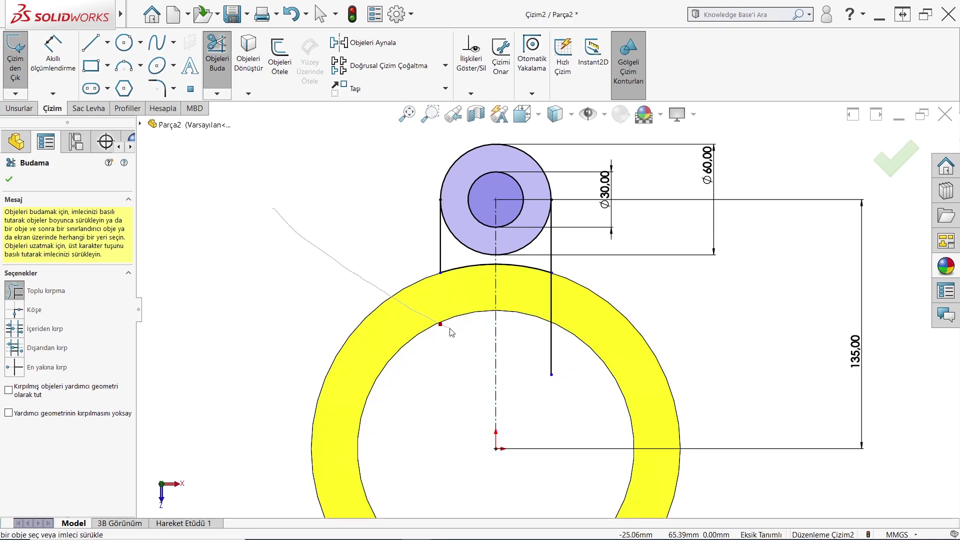
scroll(525, 235, "down", 2)
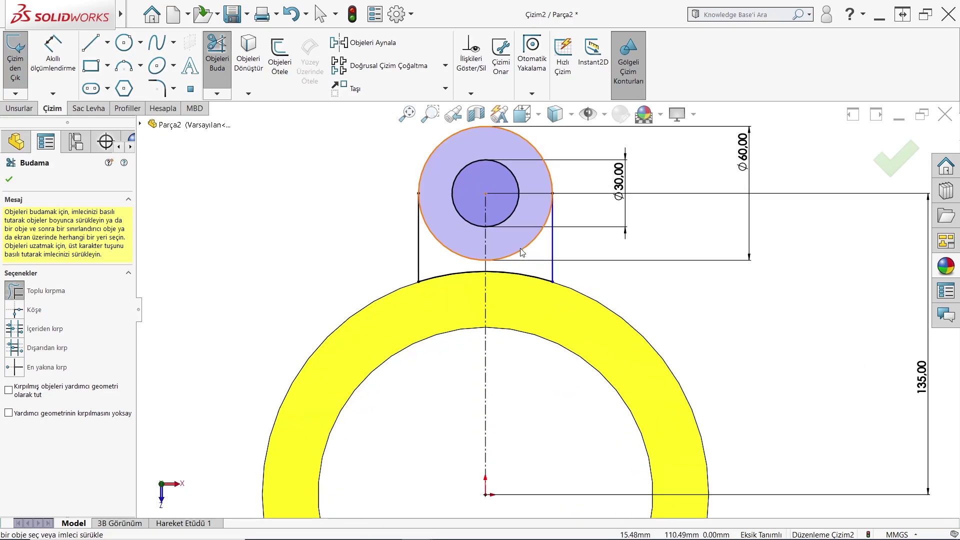
scroll(525, 235, "down", 2)
left_click(536, 251)
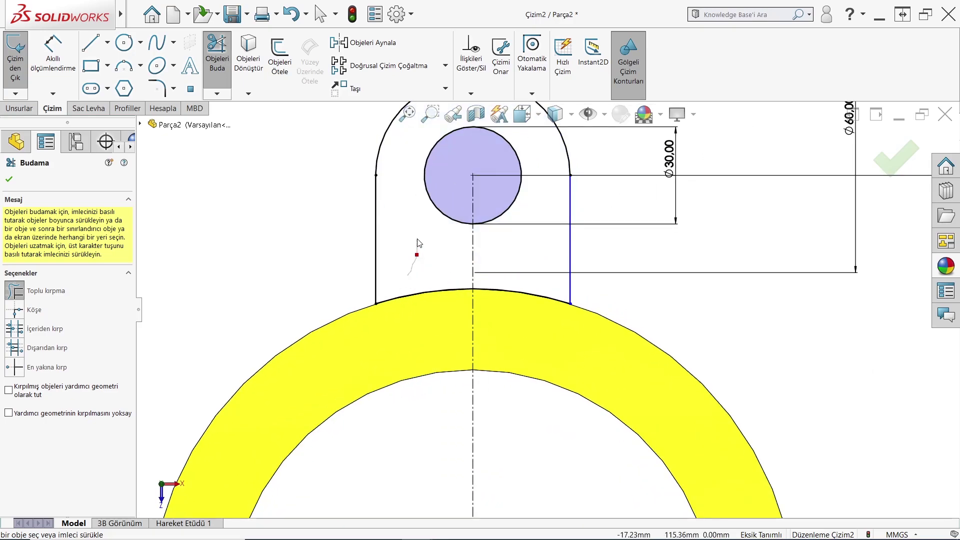
scroll(505, 254, "up", 3)
key("Escape")
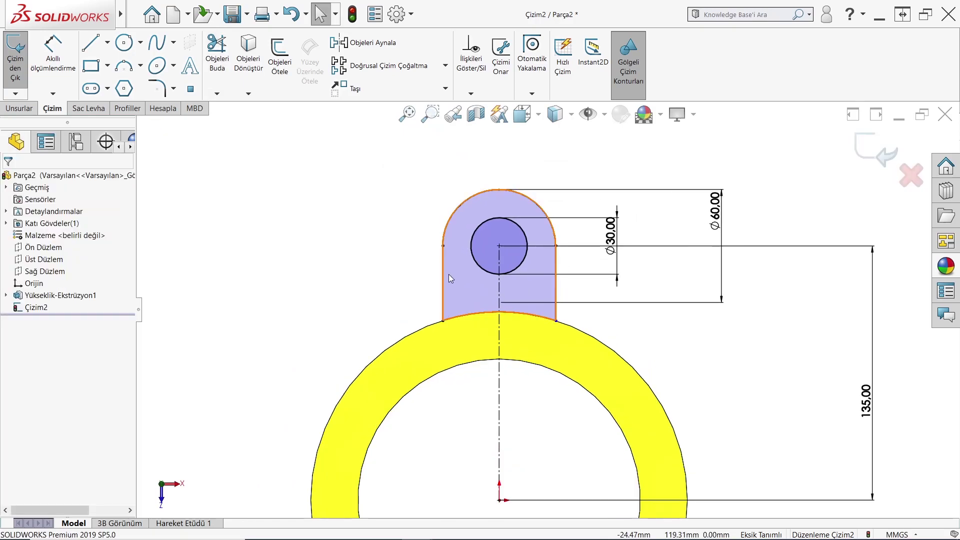
Step: Make the lug's two side lines equal length
left_click(443, 278)
left_click(556, 283, "ctrl")
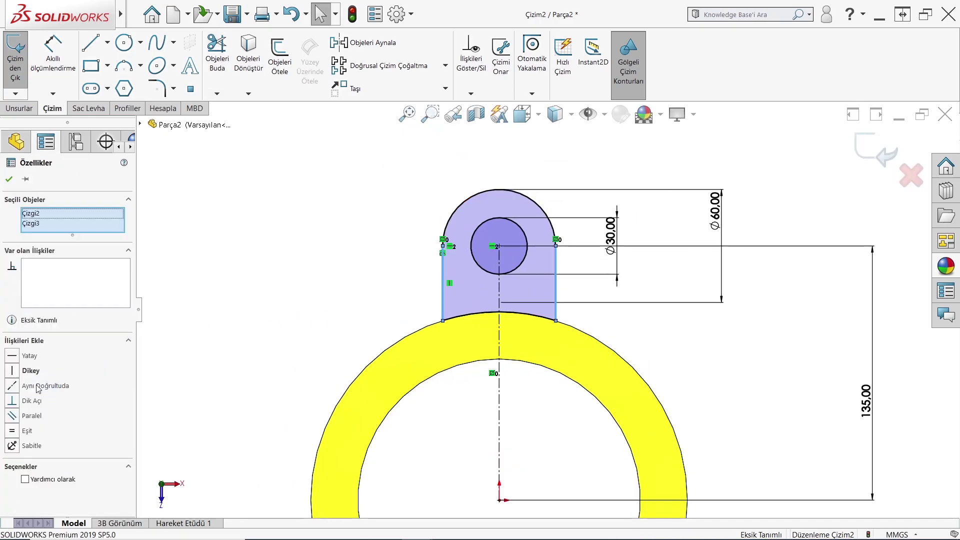
left_click(26, 432)
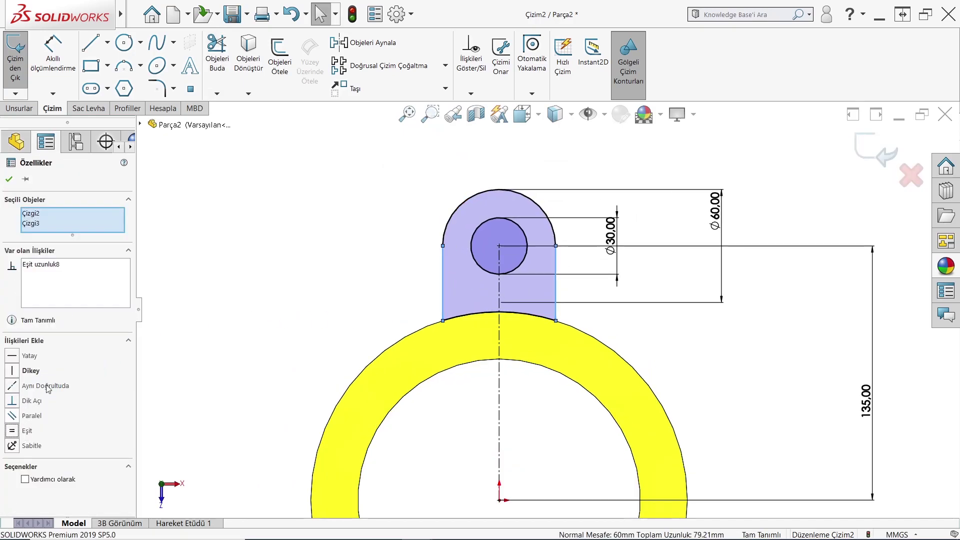
left_click(11, 179)
key("f")
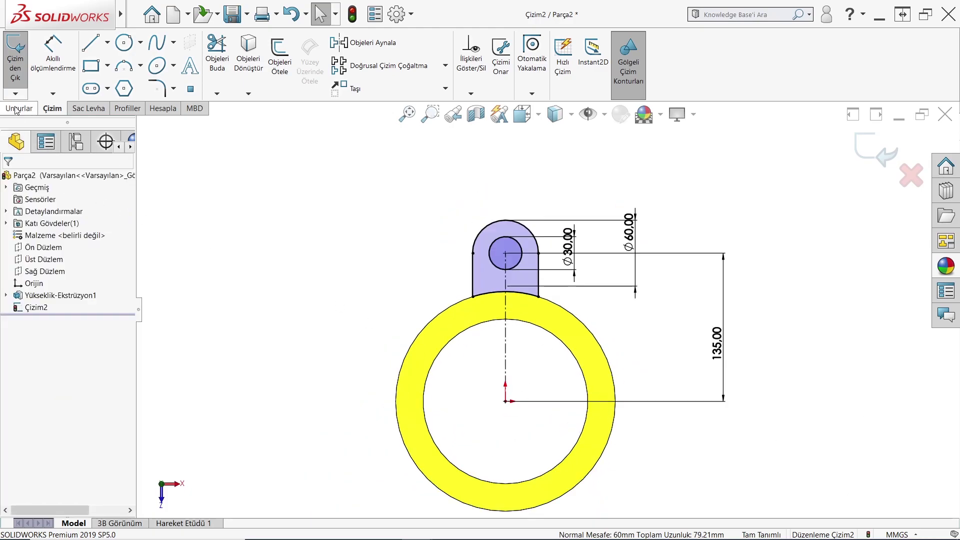
Step: Circular-pattern the lug arcs, lines and Ø30 hole 3 times about the origin
left_click(445, 65)
left_click(350, 97)
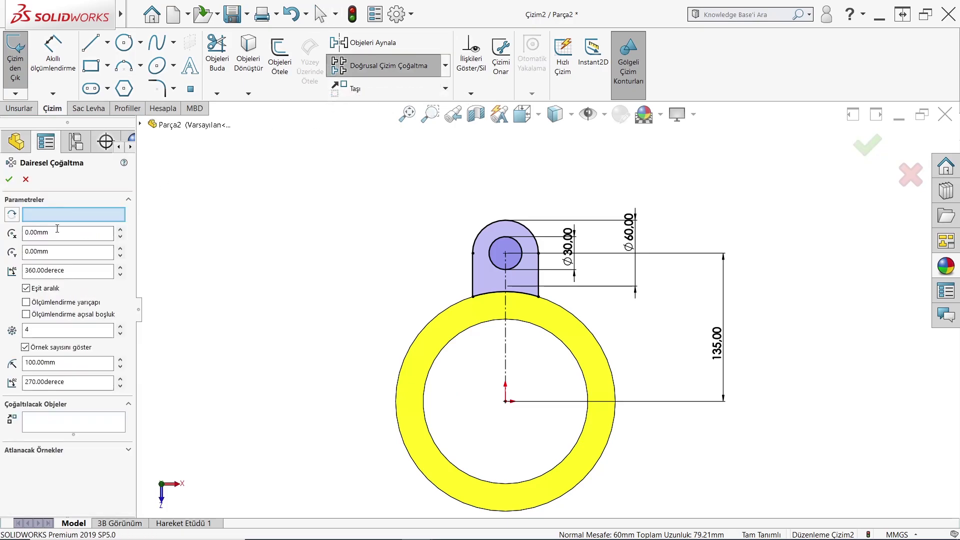
left_click(505, 403)
left_click(484, 291)
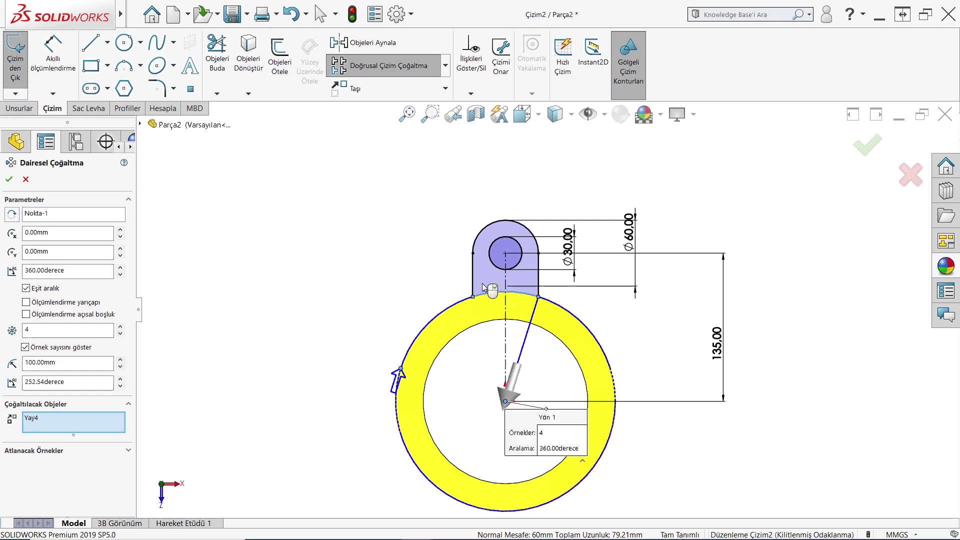
left_click(480, 279)
scroll(478, 290, "down", 3)
scroll(477, 296, "down", 2)
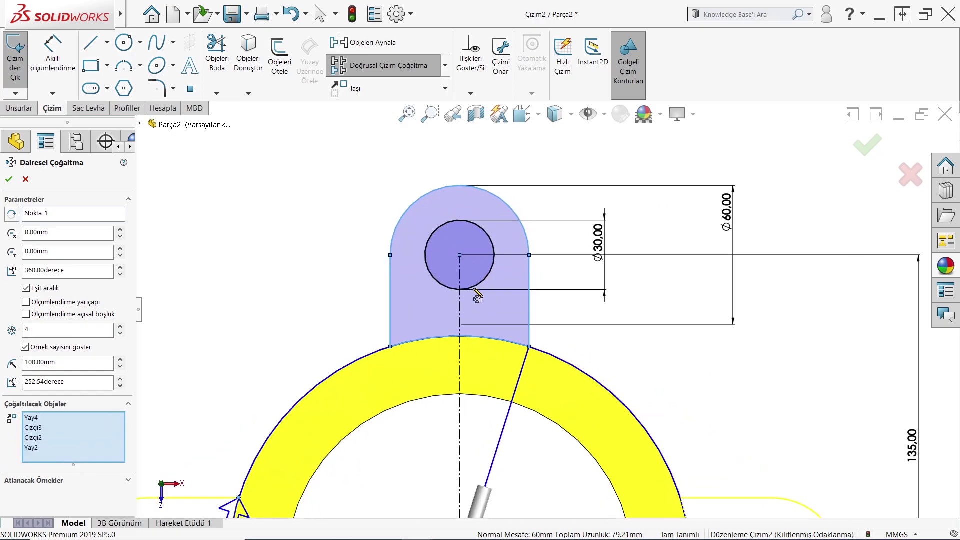
left_click(488, 276)
scroll(547, 310, "up", 5)
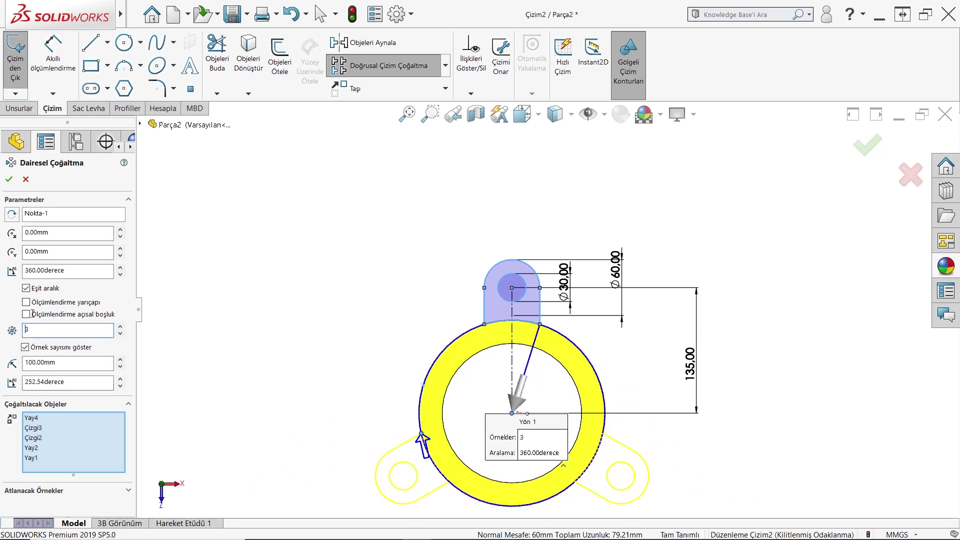
scroll(547, 309, "up", 2)
left_click(9, 180)
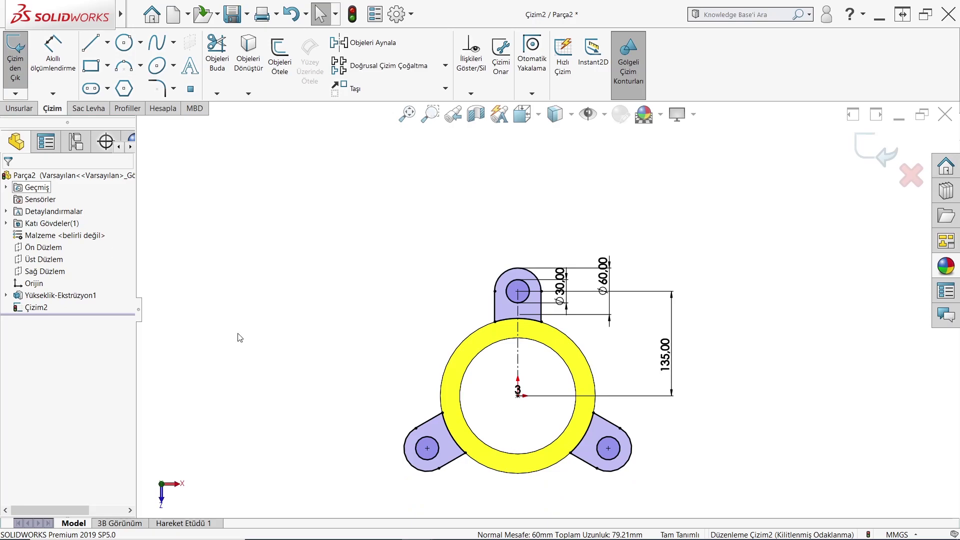
left_click(21, 108)
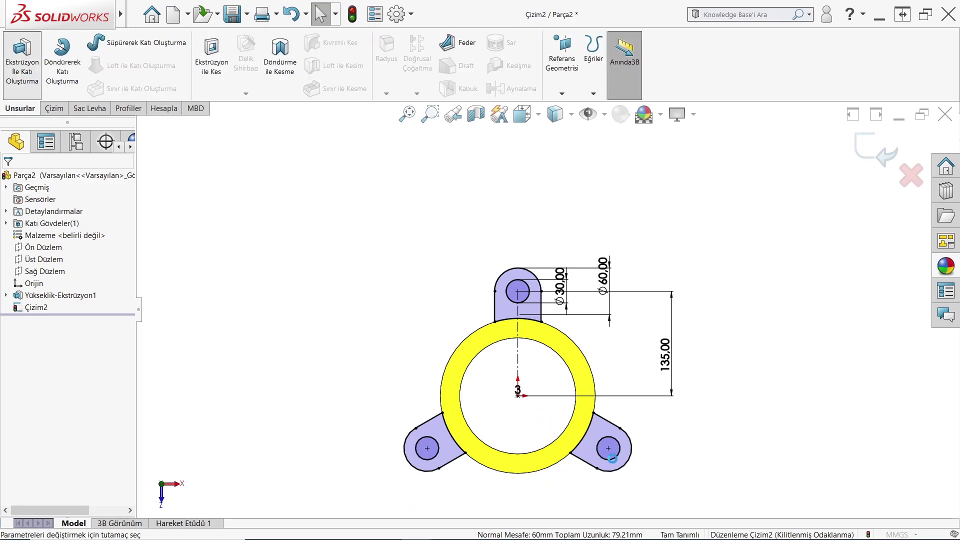
Step: Extrude the three-lug outline 10 mm in the reversed direction to form the bolt flange
left_click(22, 59)
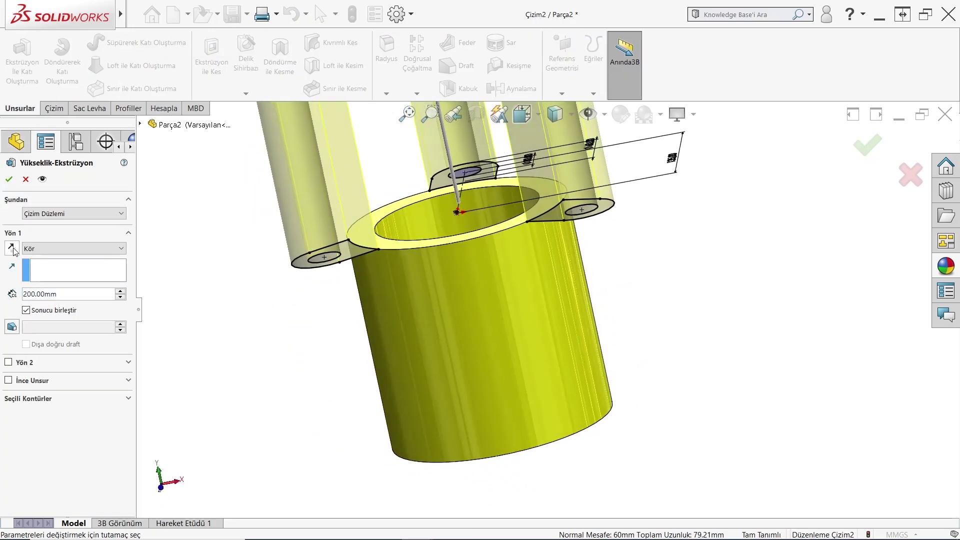
left_click(12, 248)
type("10")
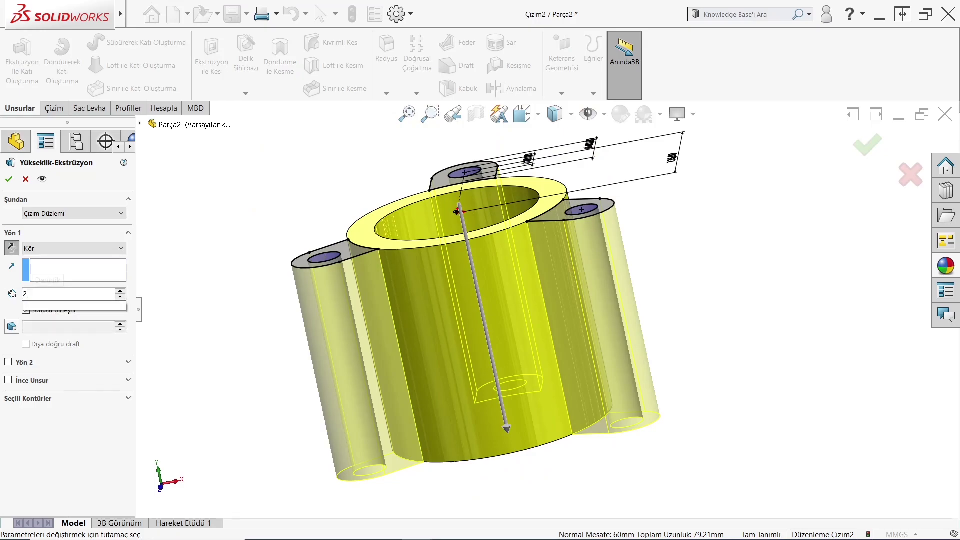
key("Return")
key("Return")
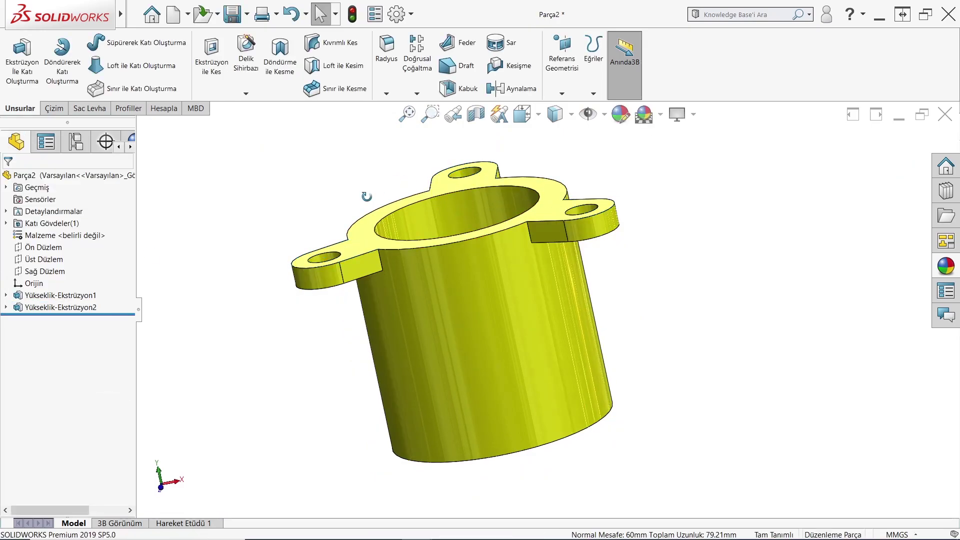
middle_click_drag(367, 203, 326, 255)
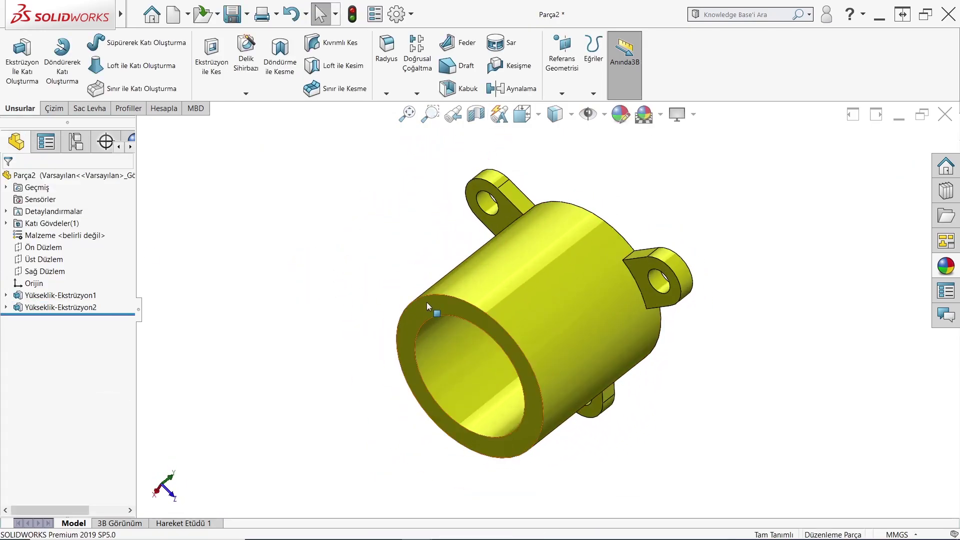
left_click(427, 302)
Step: On the opposite end face, convert the three lug faces and their hole edges into a new sketch
left_click(498, 255)
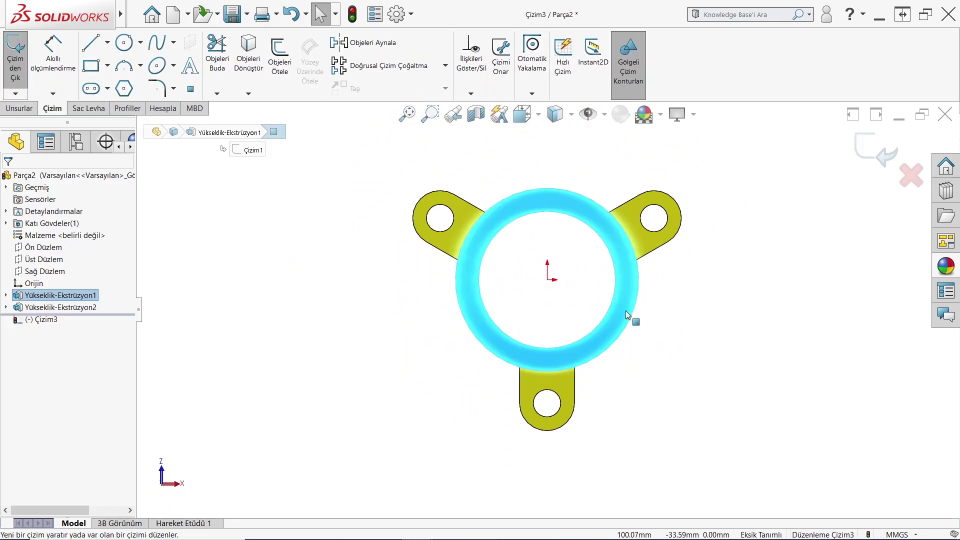
left_click(249, 55)
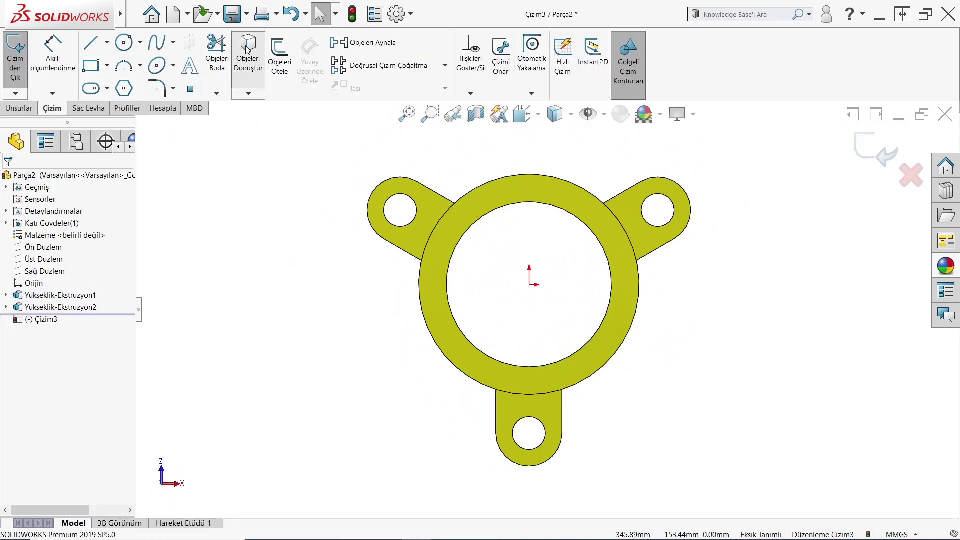
left_click(422, 224)
left_click(645, 235)
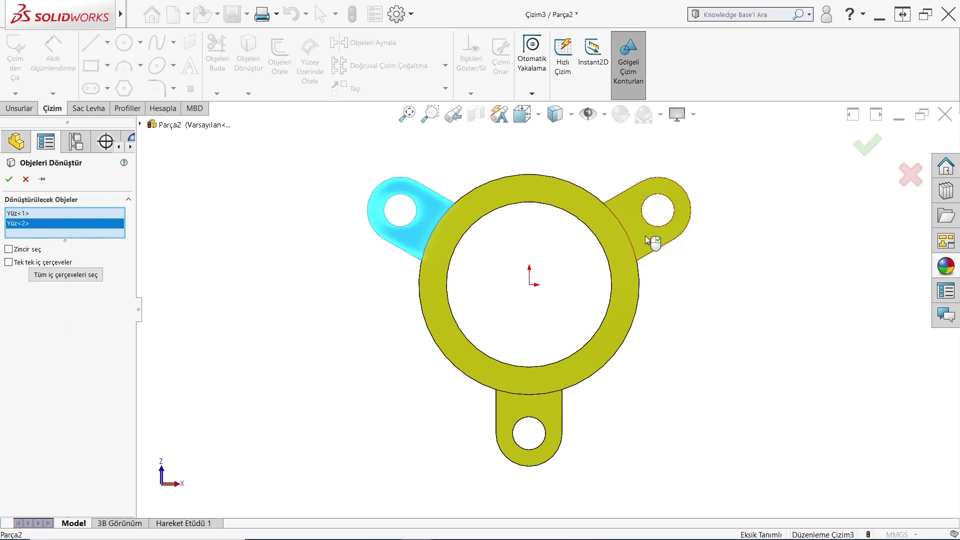
left_click(545, 417)
left_click(413, 225)
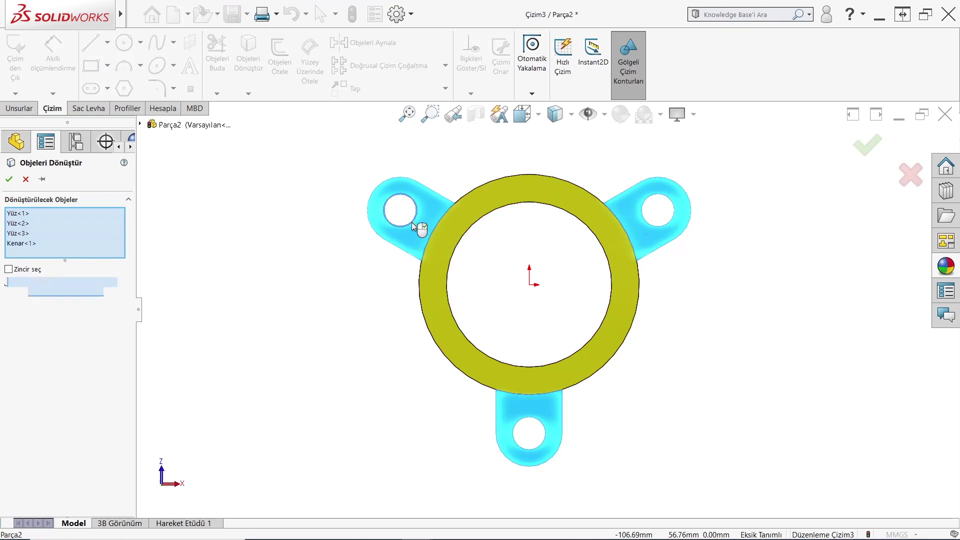
left_click(531, 419)
left_click(9, 179)
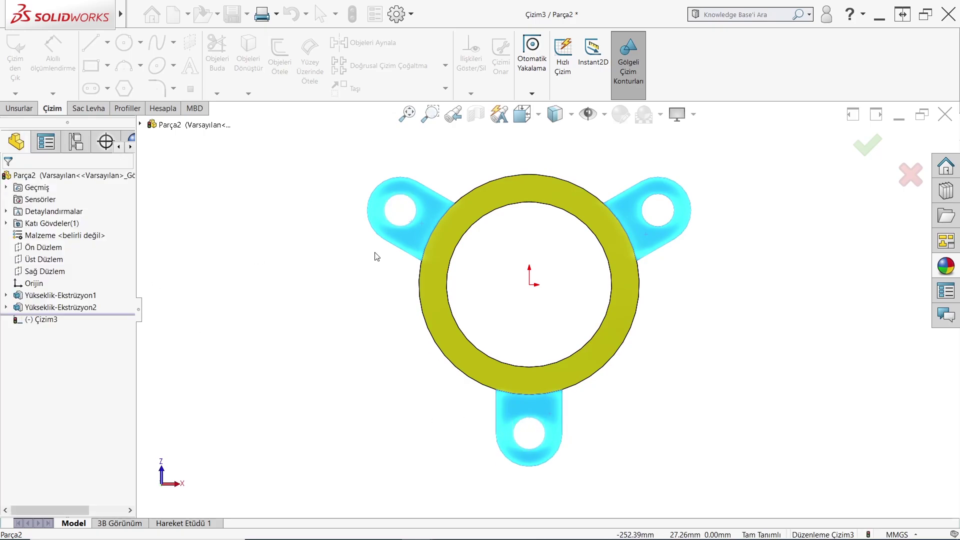
Step: Extrude the converted lug outlines 20 mm, reversed to grow along the cylinder
mouse_move(515, 360)
middle_mouse_down()
mouse_move(512, 254)
mouse_move(363, 174)
middle_mouse_up()
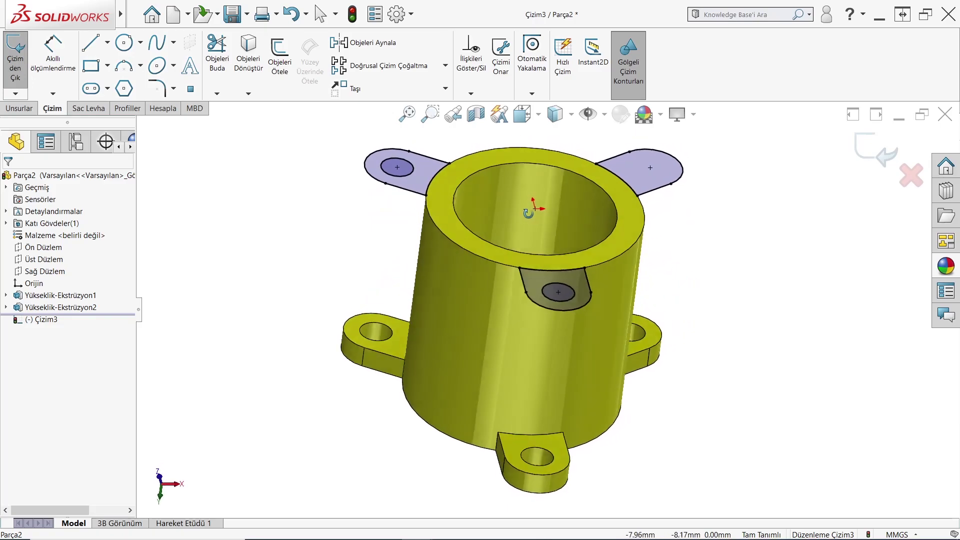
left_click(13, 109)
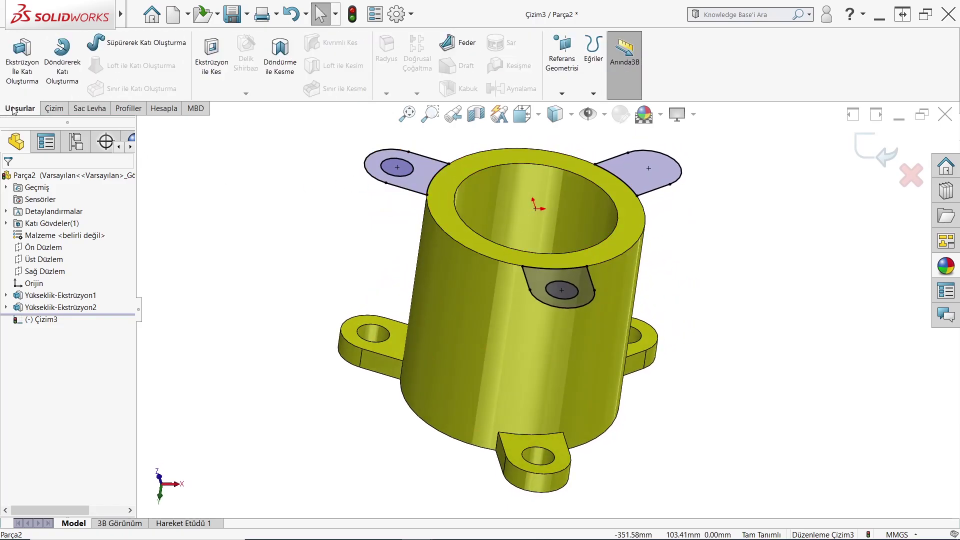
left_click(15, 76)
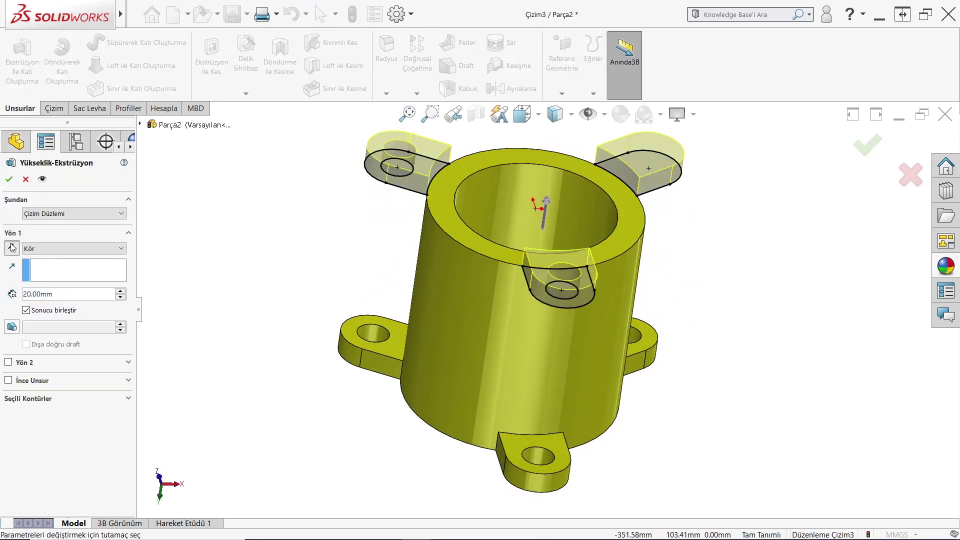
left_click(12, 247)
left_click(9, 179)
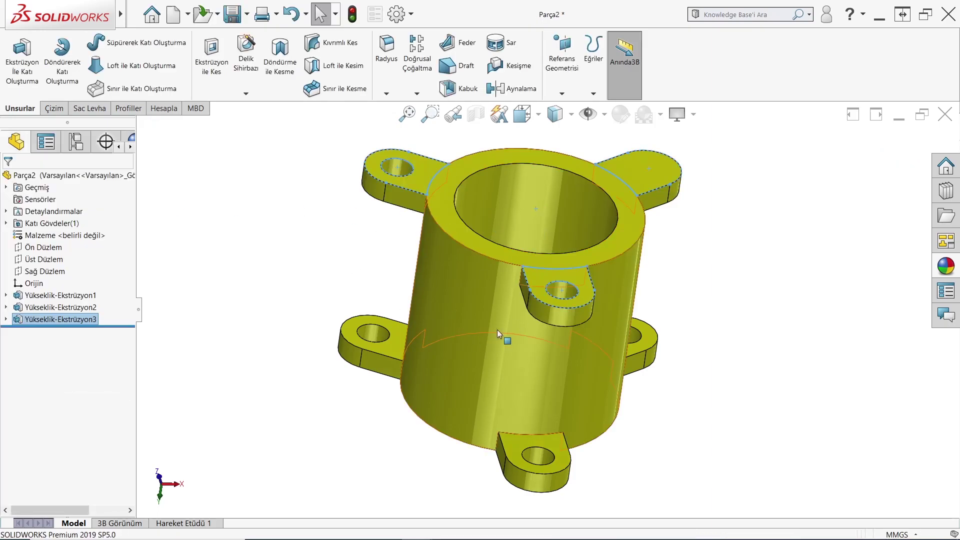
Step: Open the lug sketch Çizim3 for editing from the new lug extrusion
left_click(55, 319)
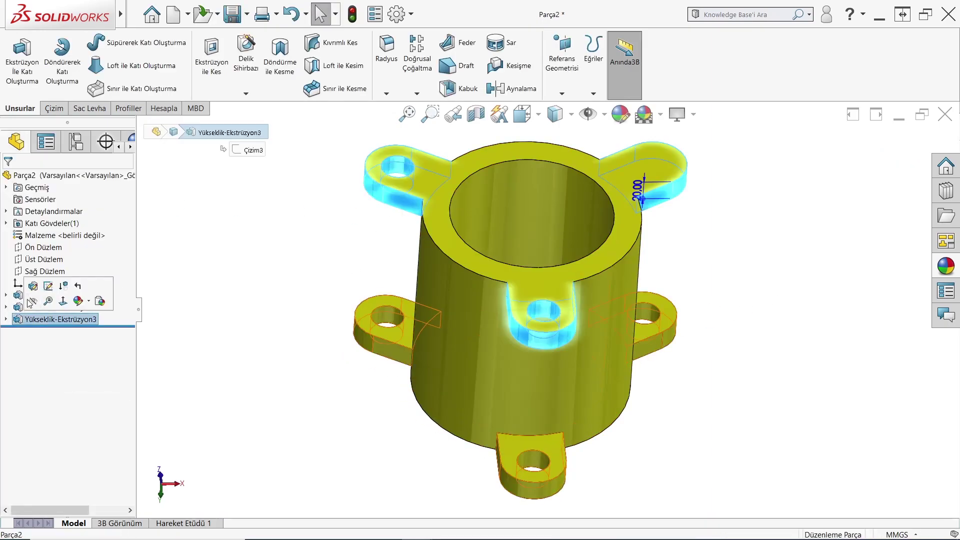
left_click(63, 285)
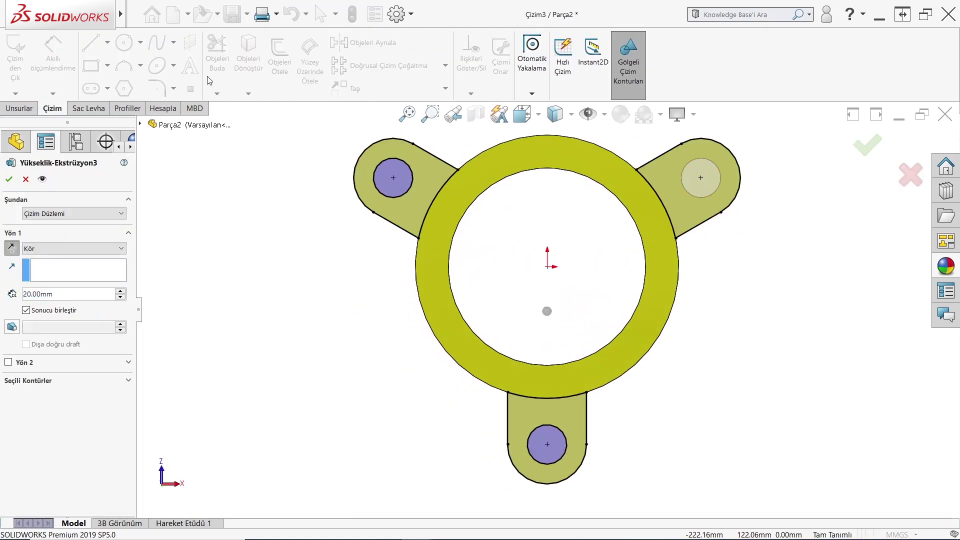
left_click(26, 179)
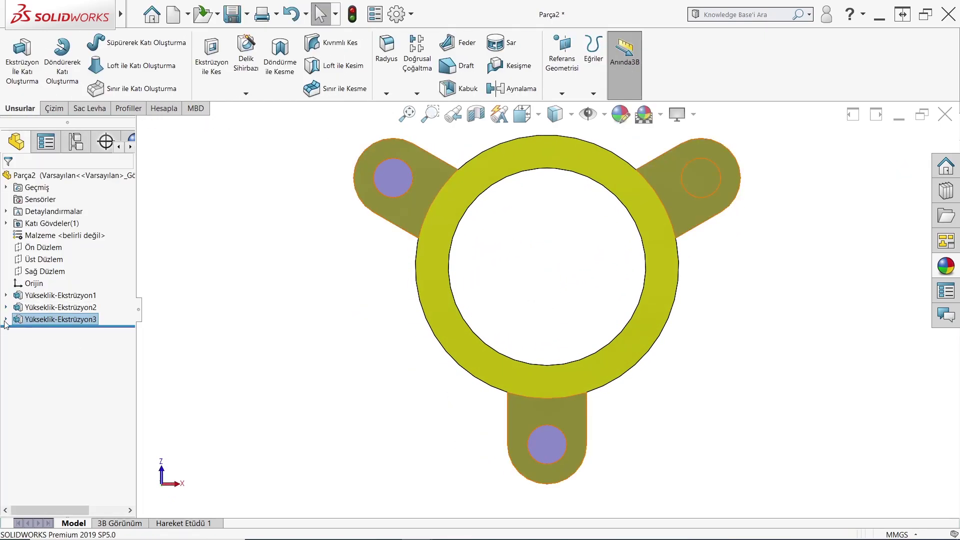
left_click(5, 319)
left_click(48, 331)
left_click(42, 296)
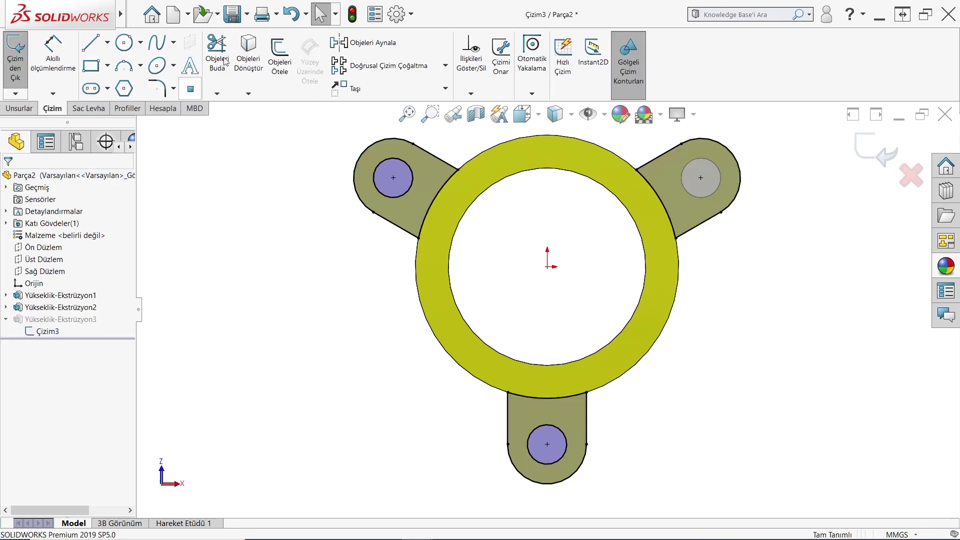
Step: Convert the right lug's hole edge into Çizim3
left_click(249, 58)
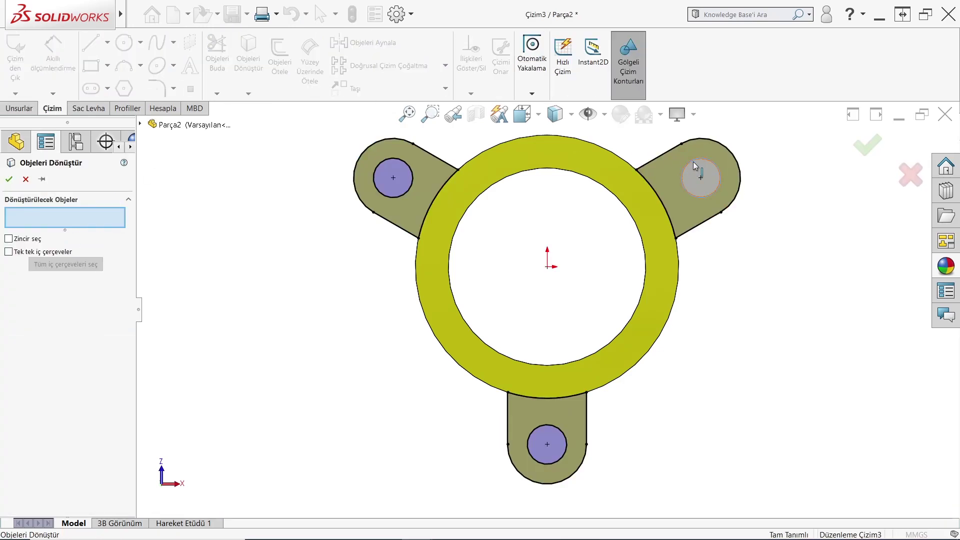
left_click(693, 161)
left_click(10, 179)
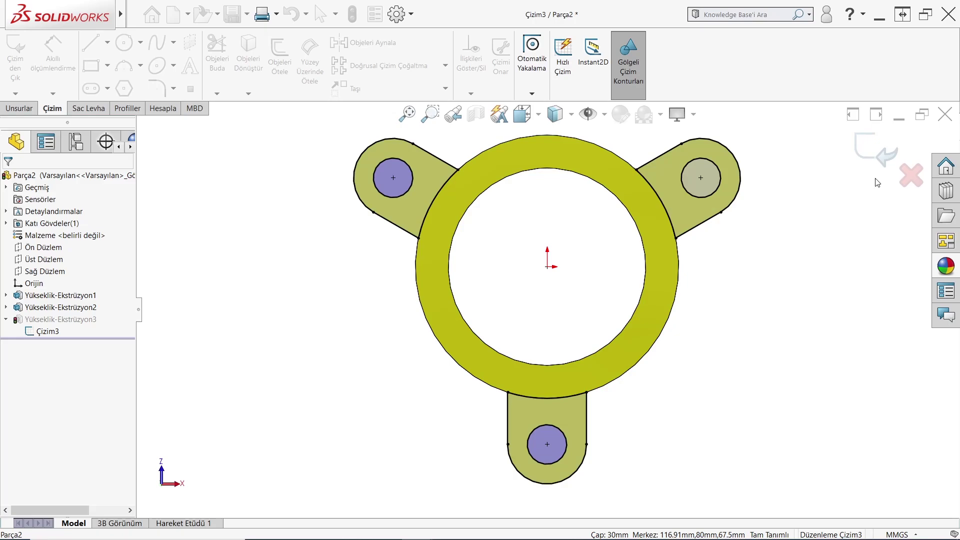
Step: Exit the sketch to rebuild the part, orbit it, and bring up the reference PDF
left_click(868, 148)
mouse_move(566, 410)
middle_mouse_down()
mouse_move(570, 250)
mouse_move(333, 504)
middle_mouse_up()
mouse_move(376, 534)
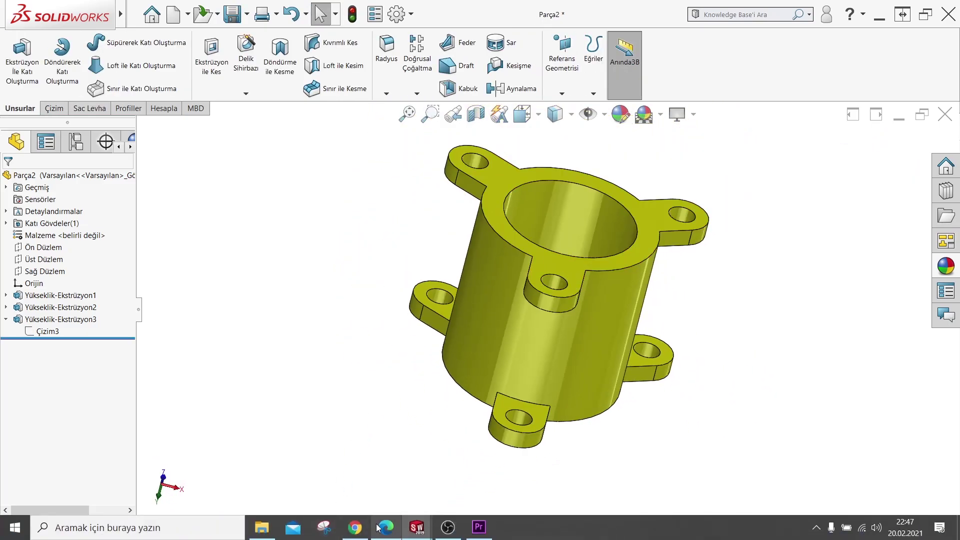
left_click(371, 529)
Step: Scroll down through the Parça1.PDF drawing to review the full sheet
scroll(440, 312, "down", 3, "ctrl")
scroll(416, 307, "down", 2, "ctrl")
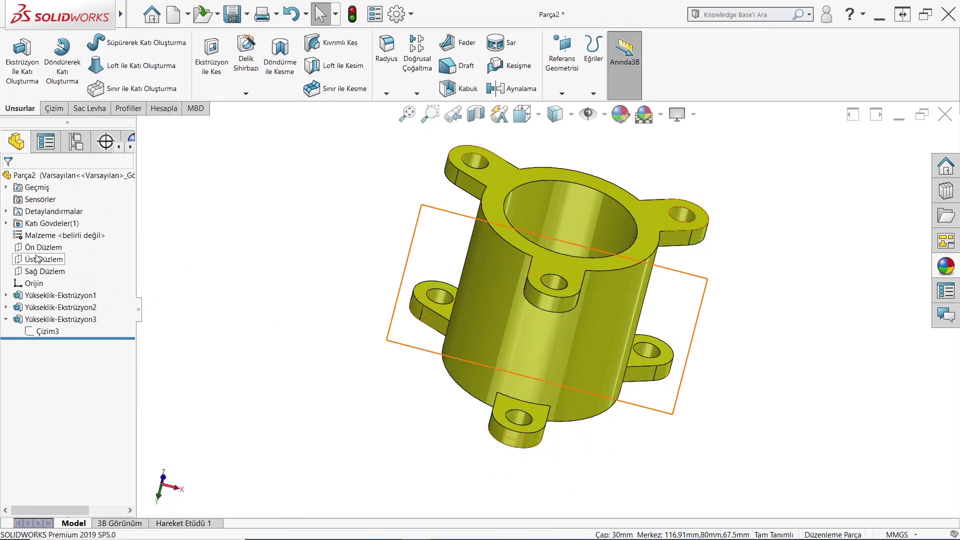
Step: Inspect the top and right planes, then select the front plane Ön Düzlem as reference
left_click(36, 258)
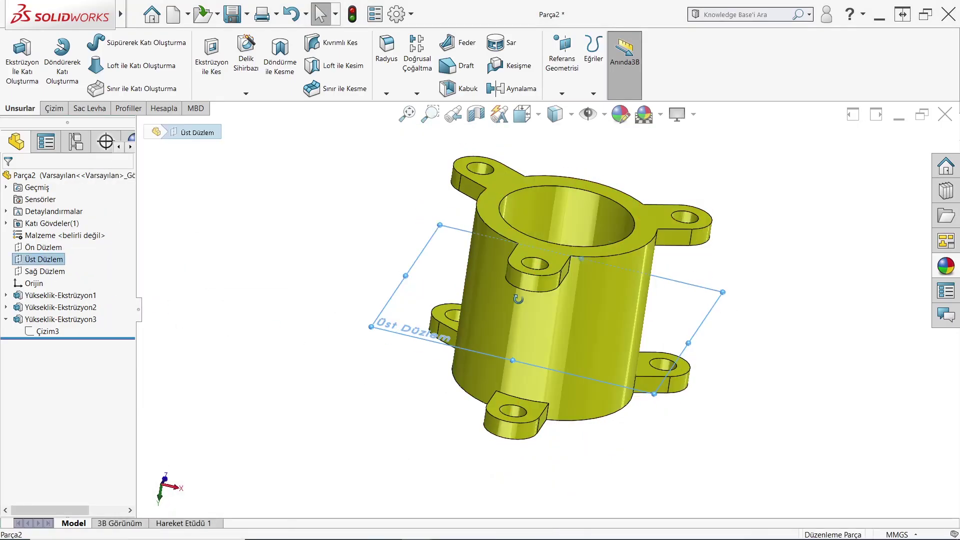
middle_click_drag(390, 320, 423, 337)
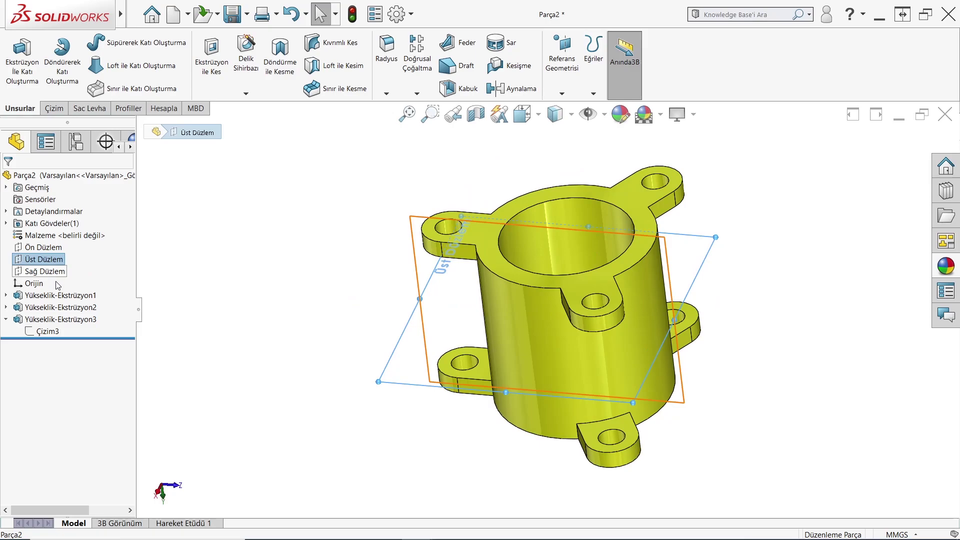
left_click(499, 314)
middle_click_drag(498, 314, 476, 444)
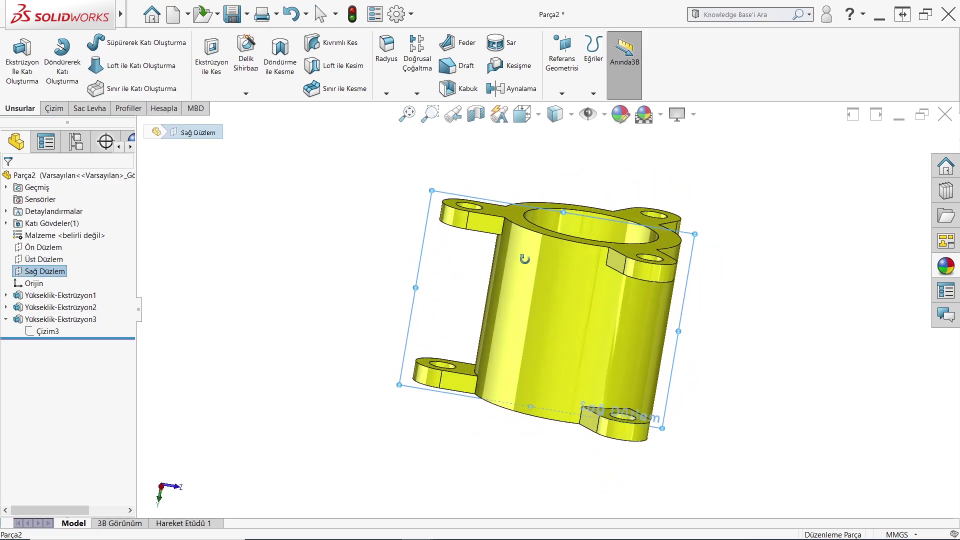
left_click(43, 247)
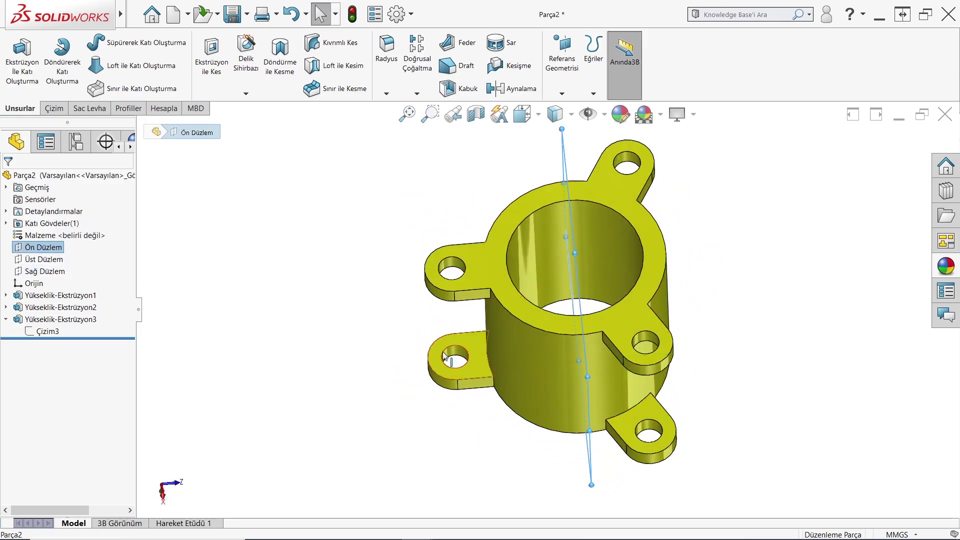
middle_click_drag(480, 350, 300, 260)
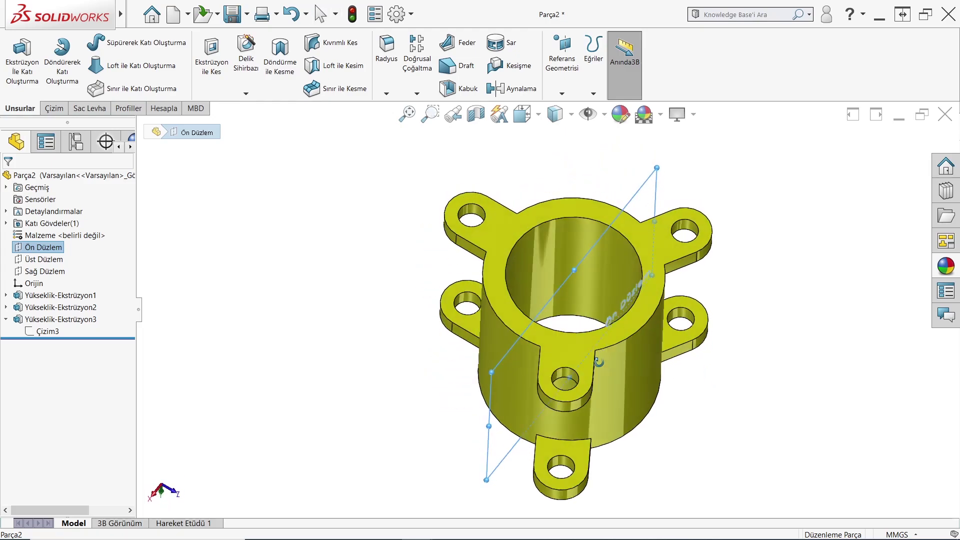
Step: Create reference plane Düzlem1 offset 125 mm from the front plane and select it
left_click(566, 83)
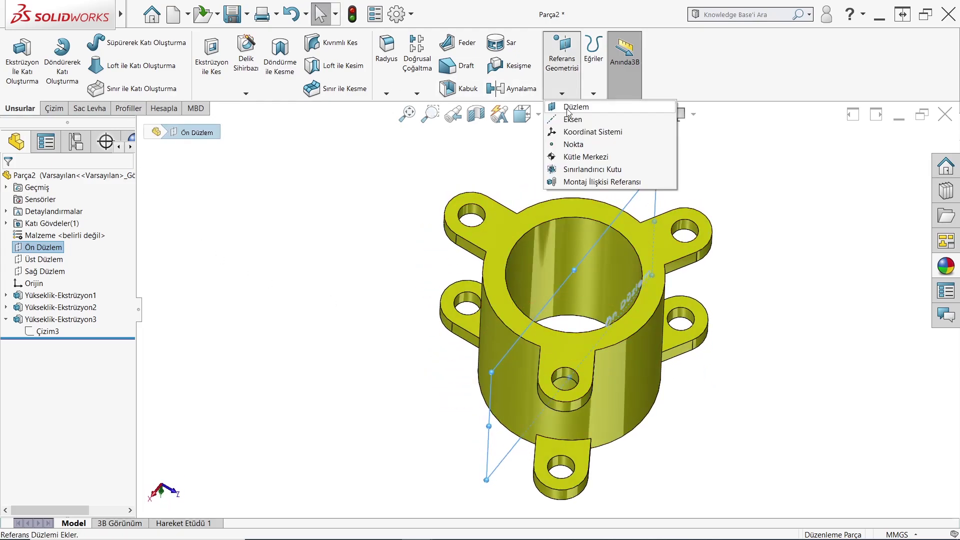
left_click(570, 106)
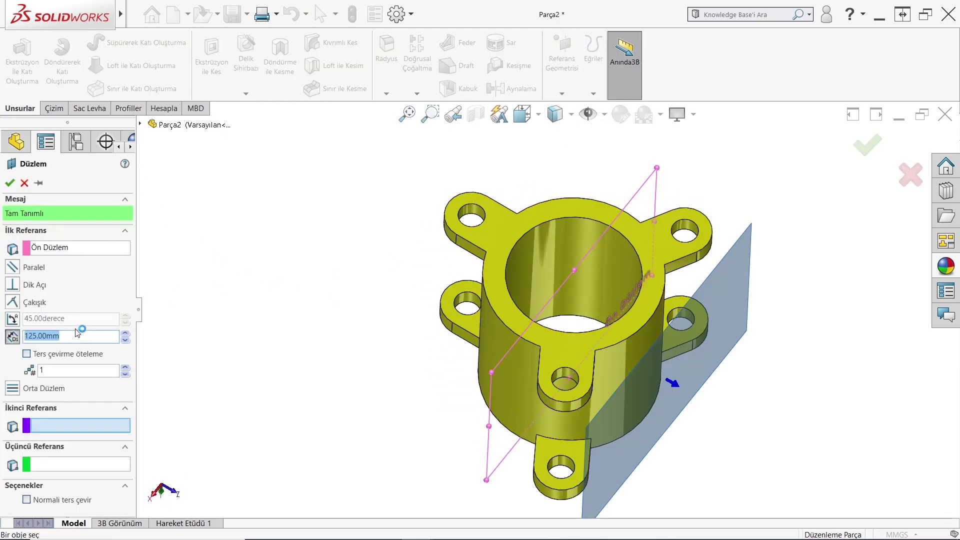
key("Return")
key("Return")
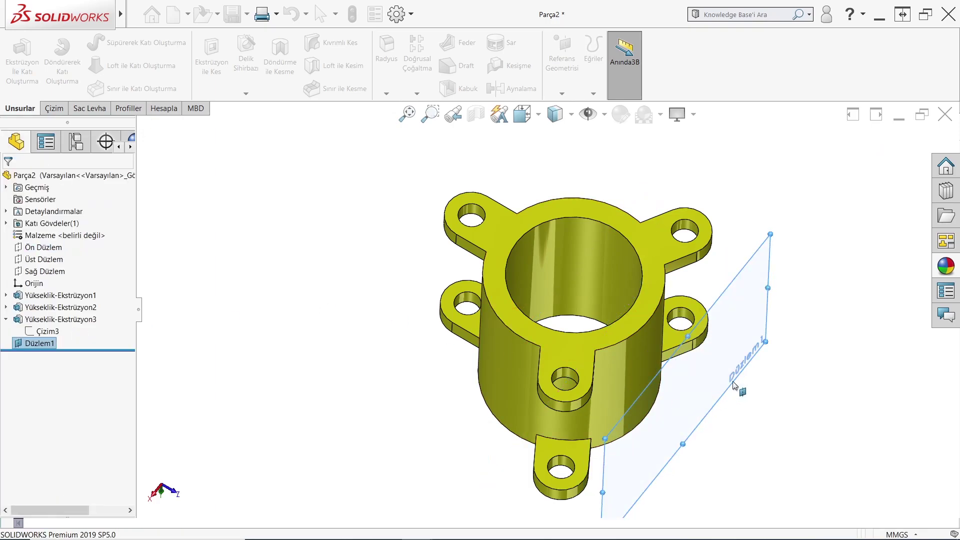
left_click(756, 276)
Step: Sketch two concentric circles centred on the origin on Düzlem1
left_click(796, 243)
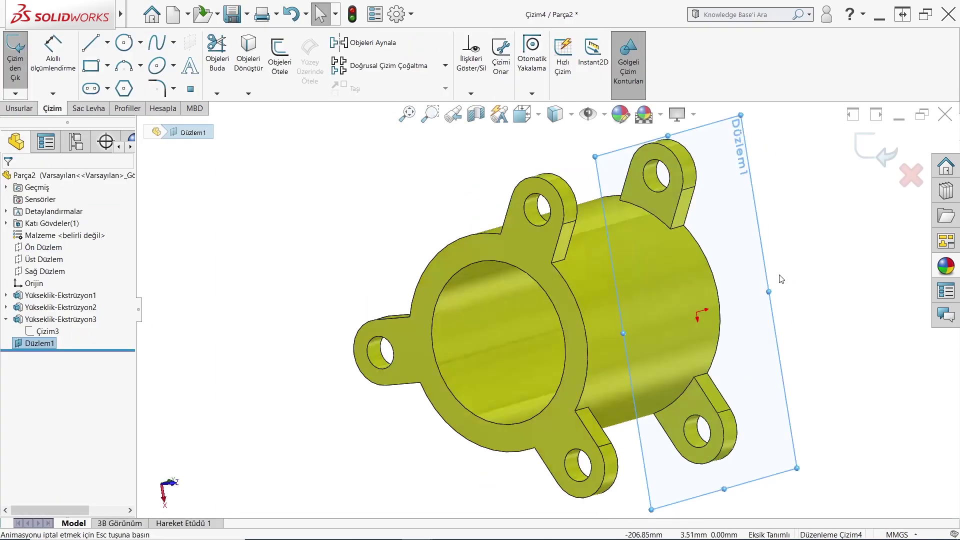
left_click(124, 42)
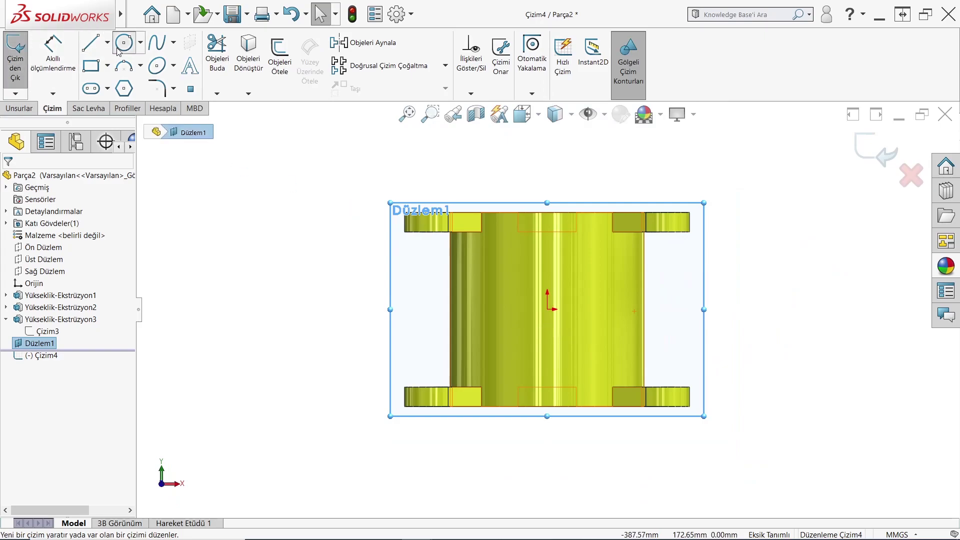
left_click(547, 309)
left_click(578, 246)
key("Escape")
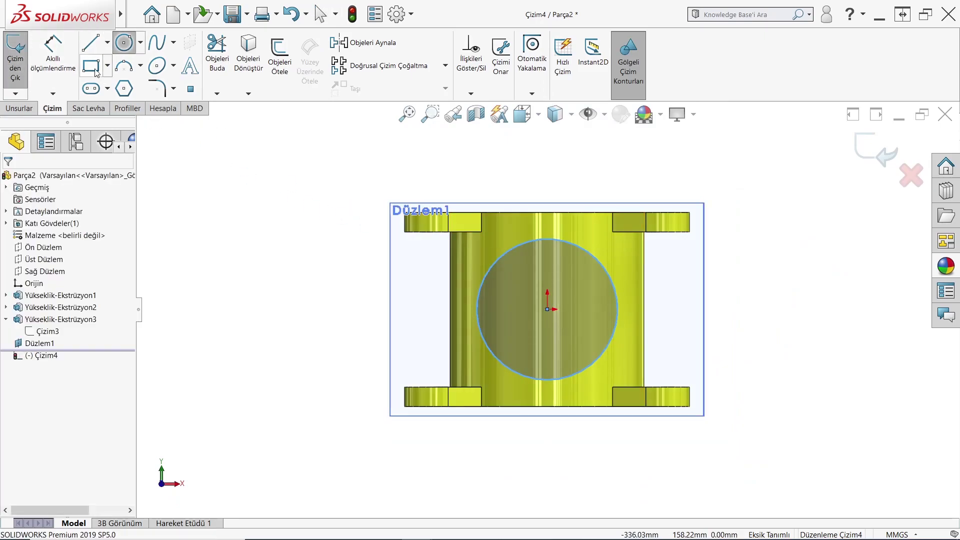
left_click(124, 42)
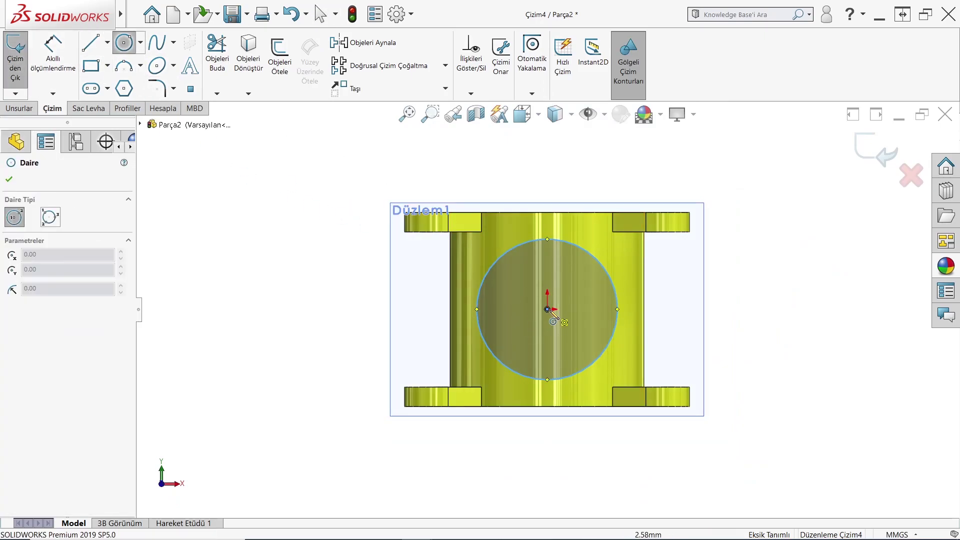
left_click(547, 309)
key("Escape")
Step: Dimension the large circle to Ø150
right_click_drag(523, 285, 523, 250)
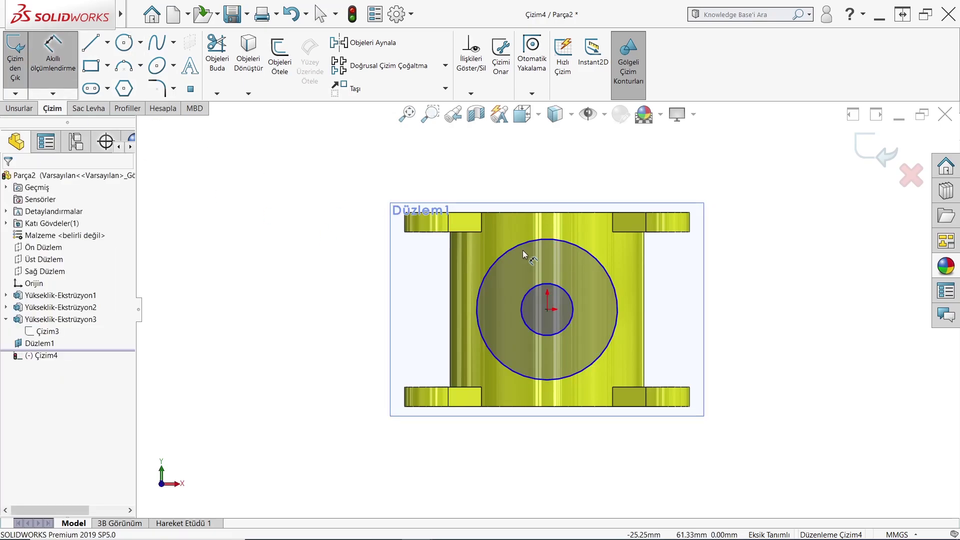
left_click(617, 295)
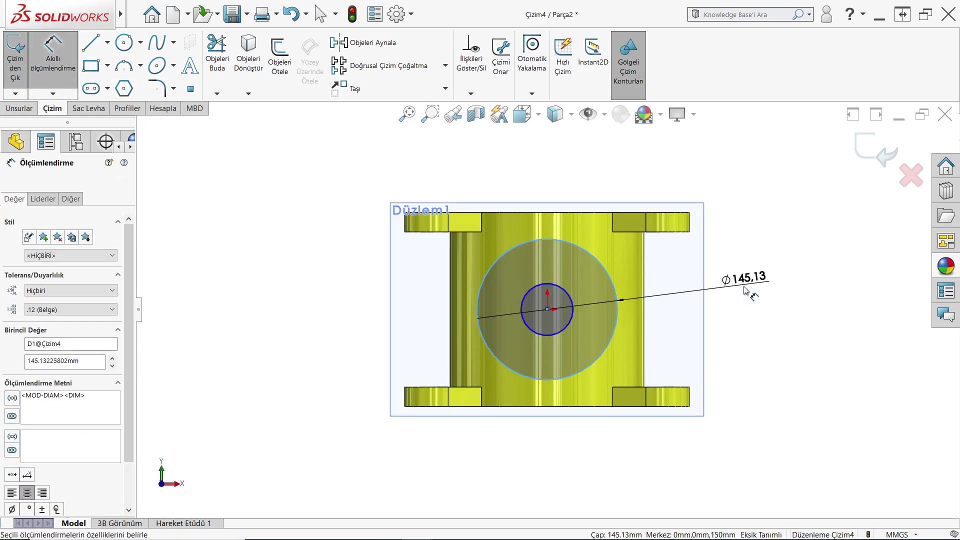
left_click(747, 292)
type("150")
key("Return")
key("Escape")
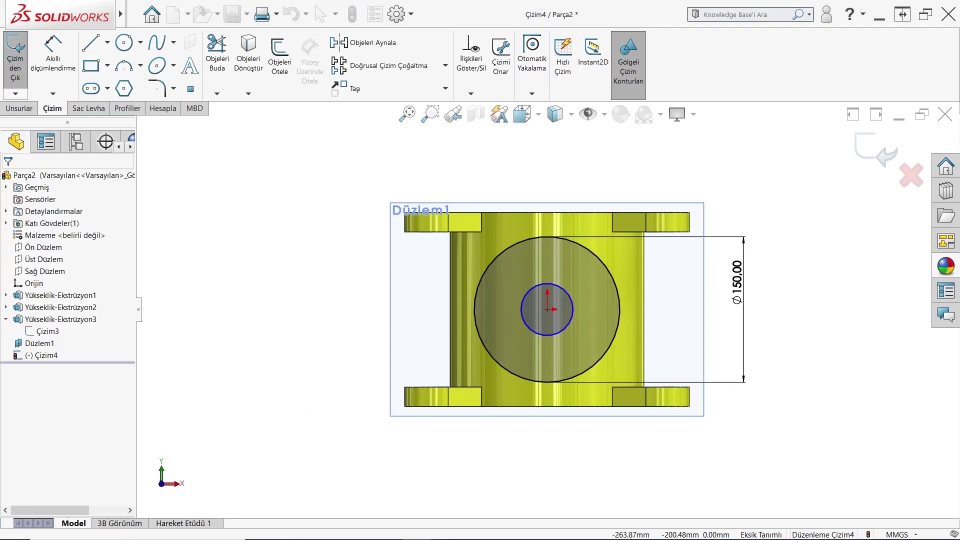
Step: After checking the PDF drawing, dimension the small circle to Ø50
left_click(386, 527)
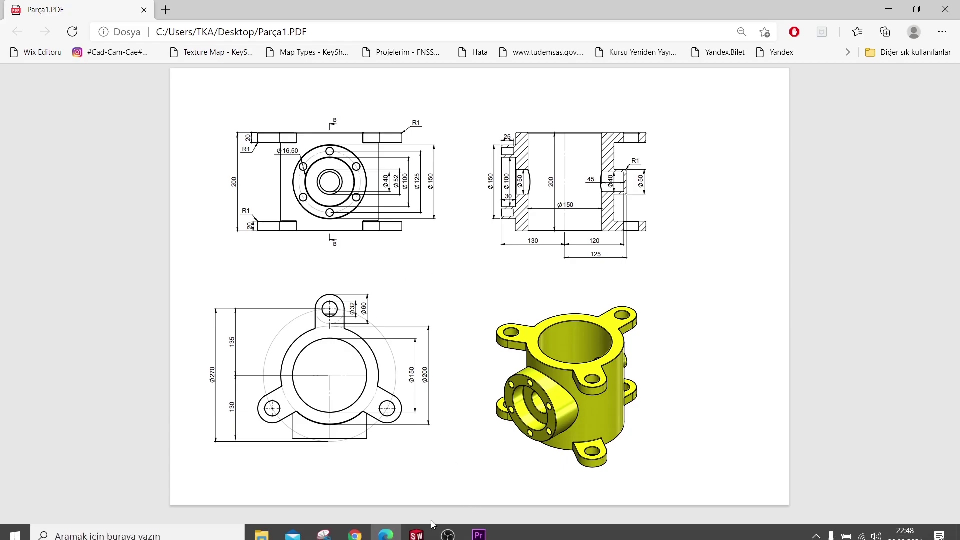
left_click(355, 527)
key("d")
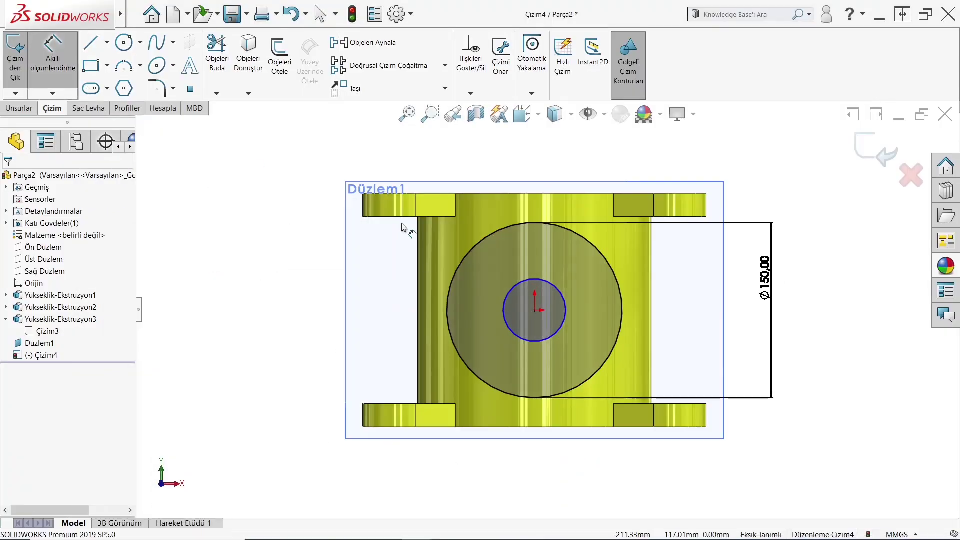
left_click(374, 302)
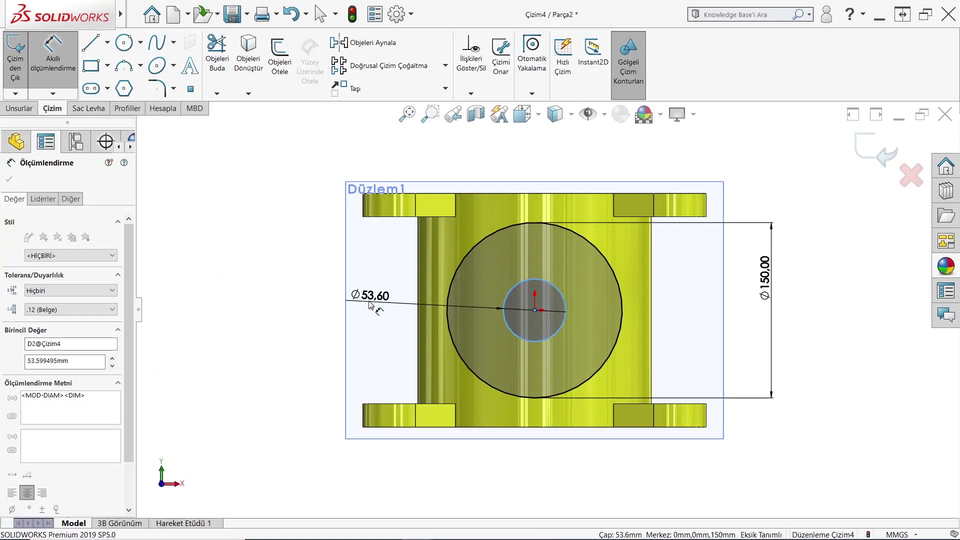
type("50")
key("Return")
key("Escape")
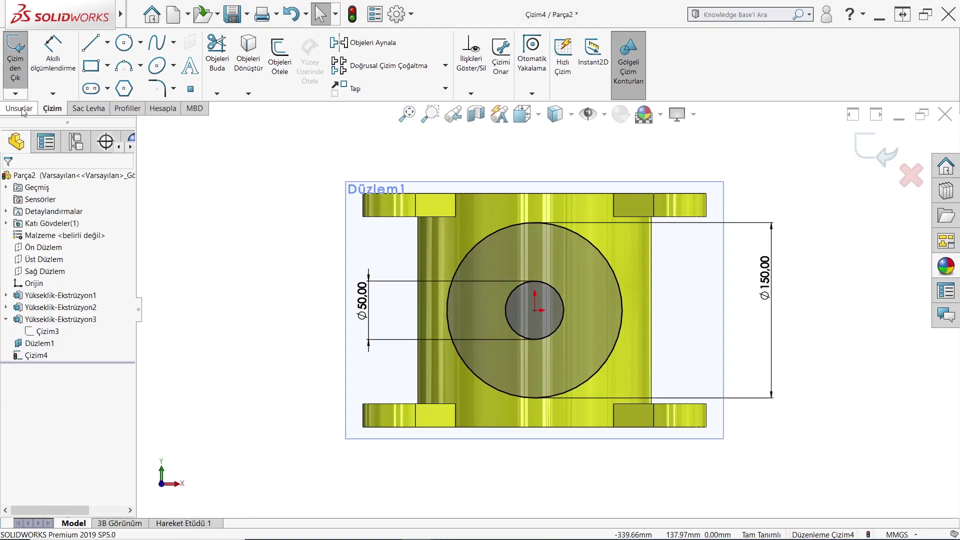
left_click(19, 108)
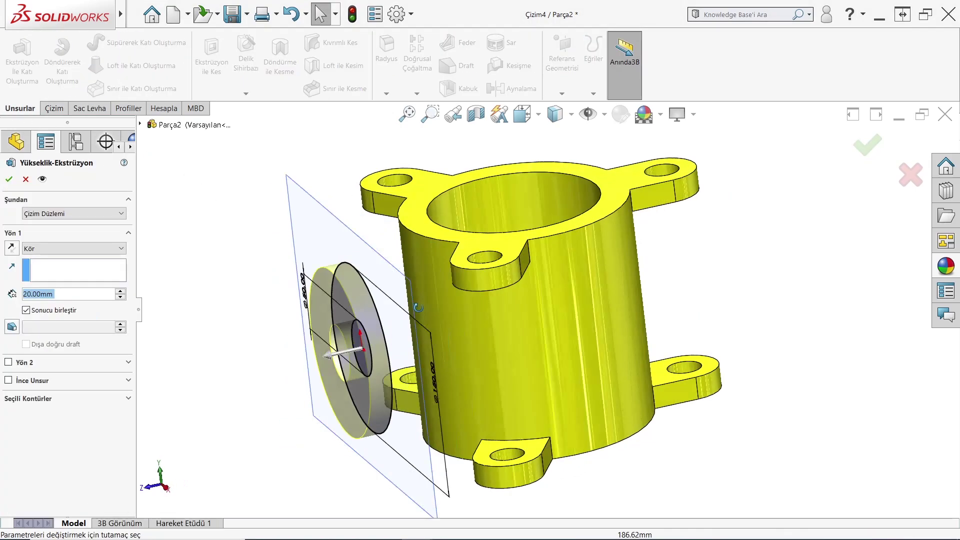
Step: Extrude the side boss with end condition Up To Body, limited by the housing
left_click(66, 249)
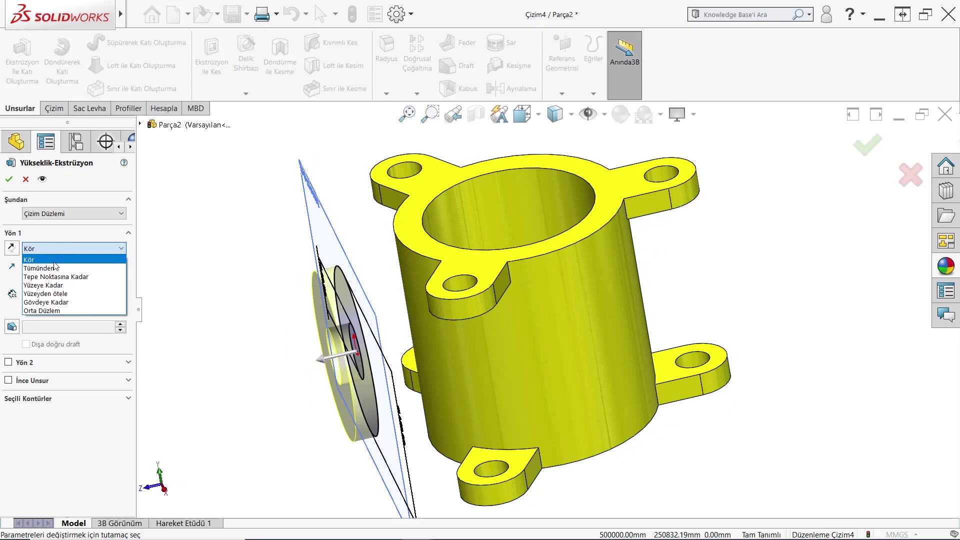
left_click(49, 302)
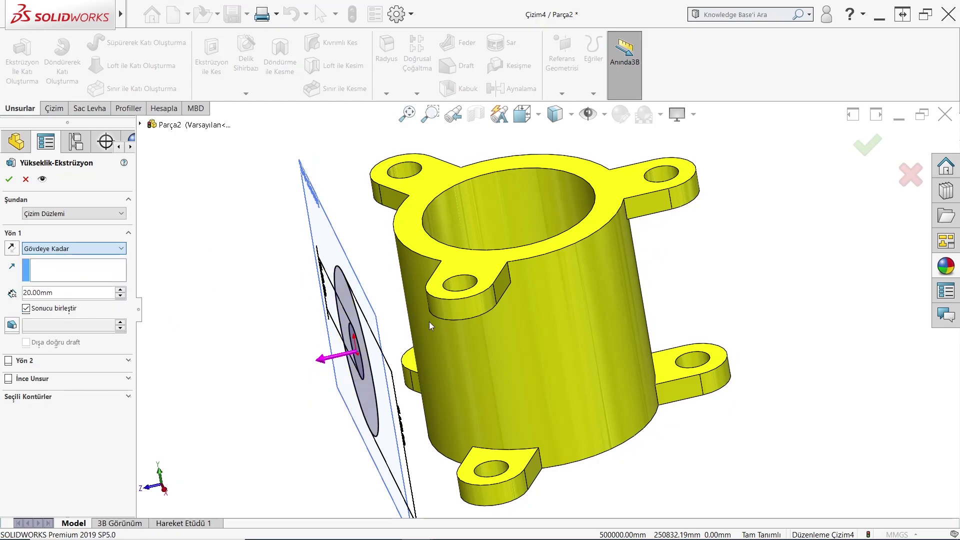
left_click(467, 347)
key("Return")
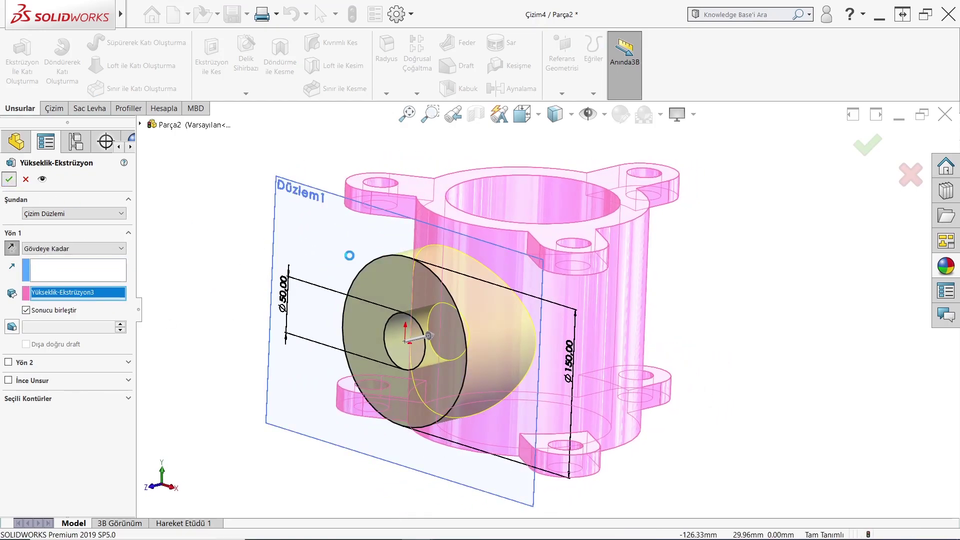
Step: Start a sketch on the boss's front face and convert its inner Ø50 circle edge
left_click(342, 292)
key("ctrl+8")
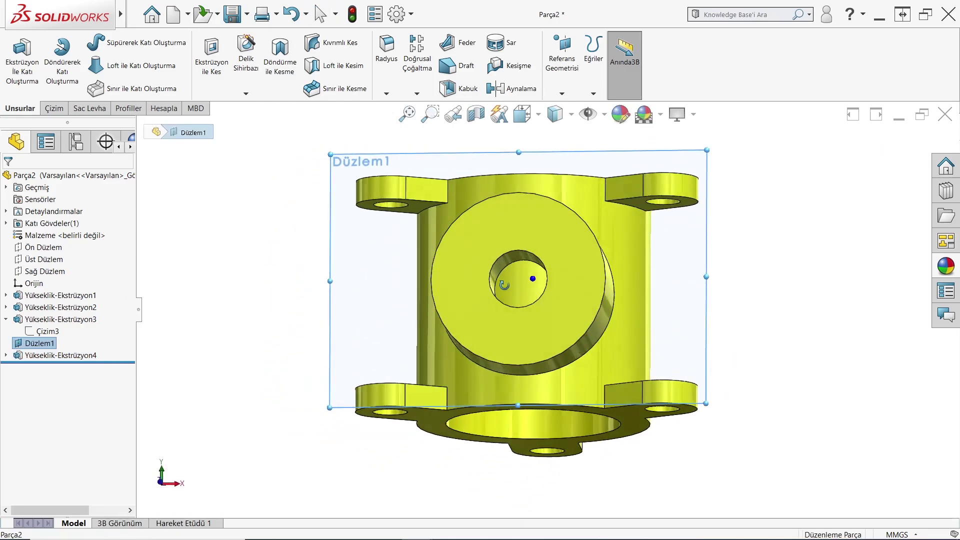
left_click(544, 279)
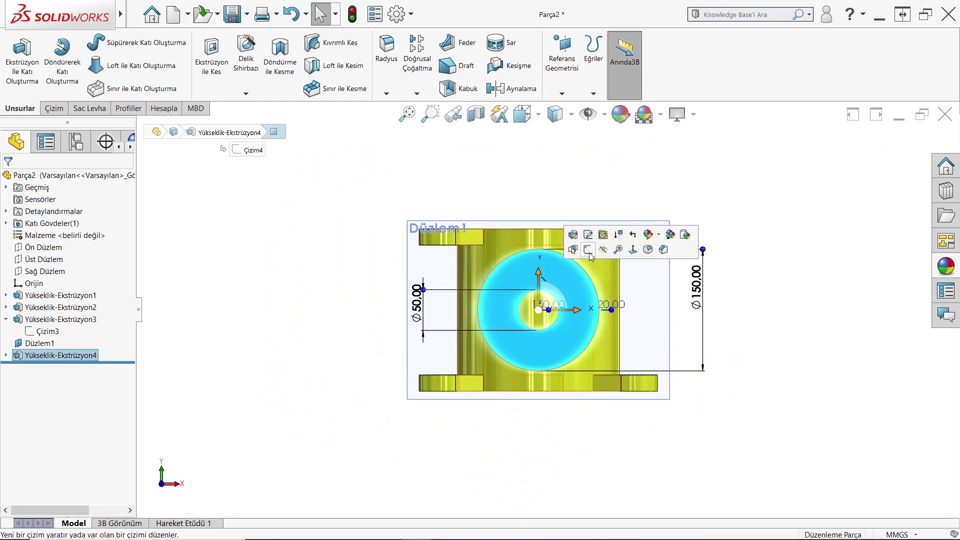
left_click(582, 231)
left_click(245, 65)
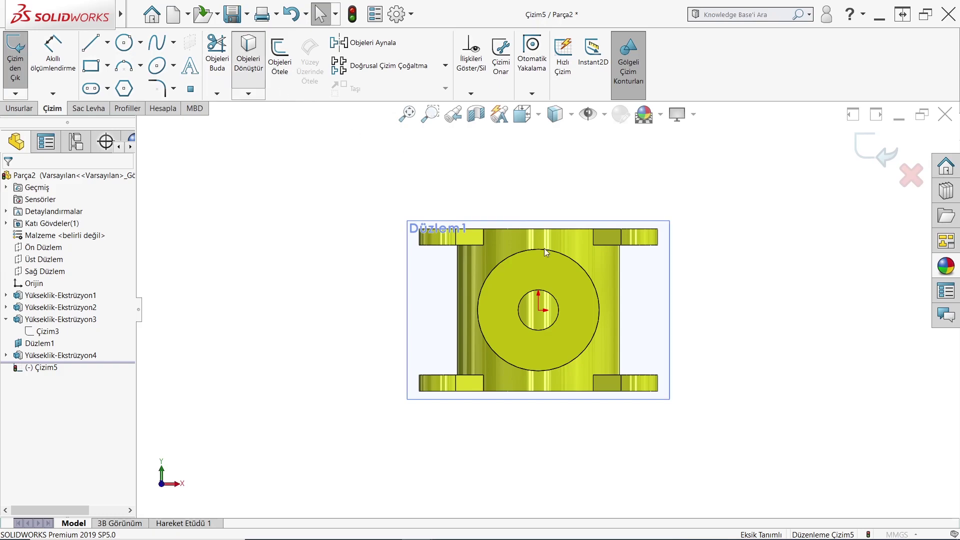
left_click(531, 293)
key("ctrl+7")
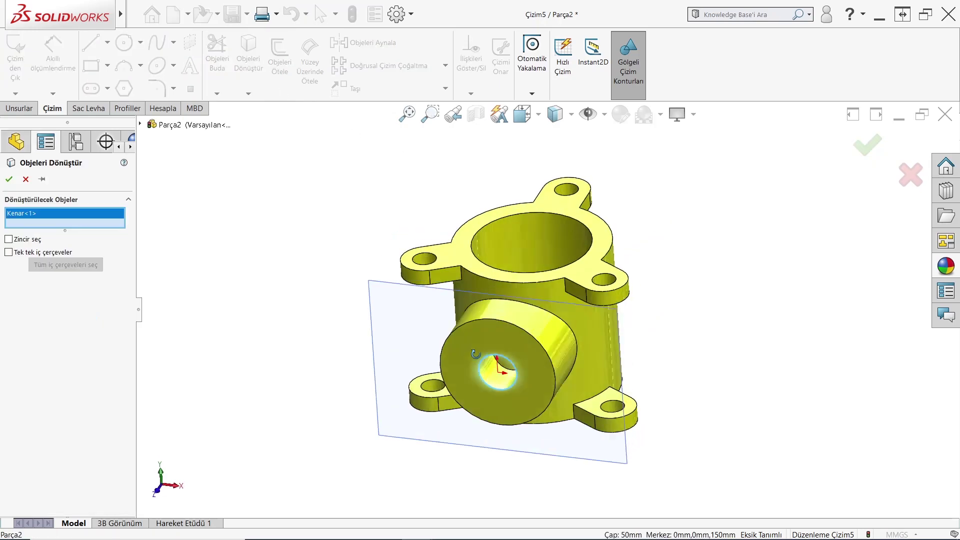
left_click(11, 180)
Step: Cut the Ø50 bore 177 mm deep into the housing, then check the PDF drawing
left_click(19, 108)
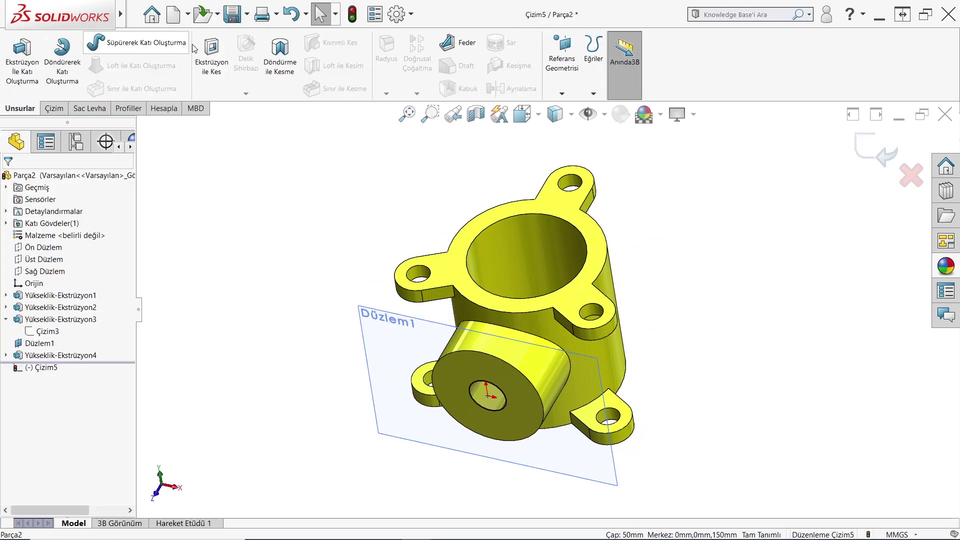
left_click(211, 53)
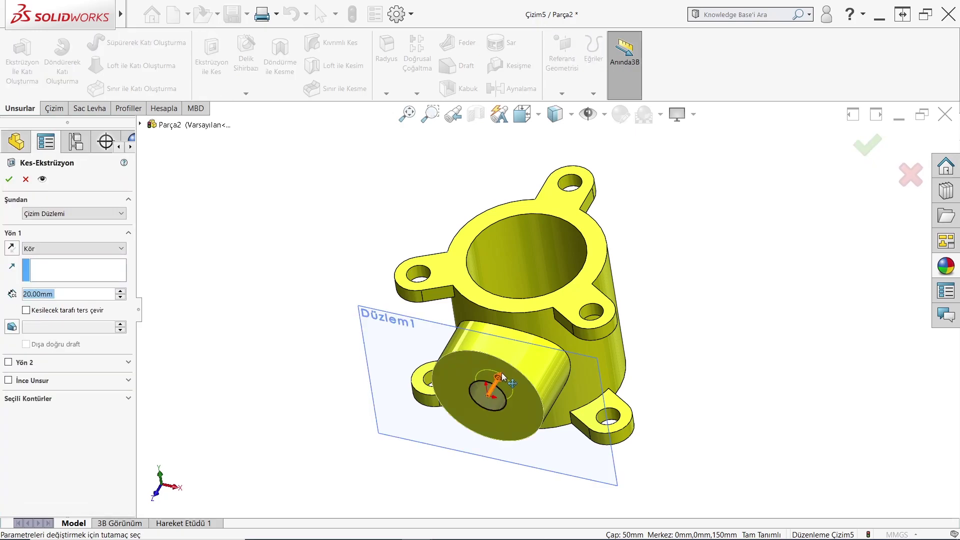
left_click_drag(500, 376, 549, 292)
left_click(9, 179)
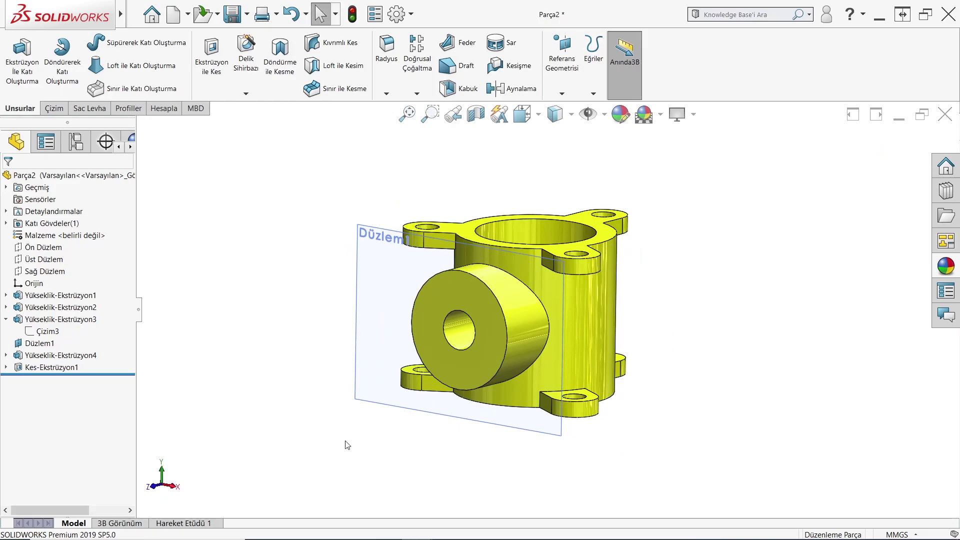
left_click(386, 527)
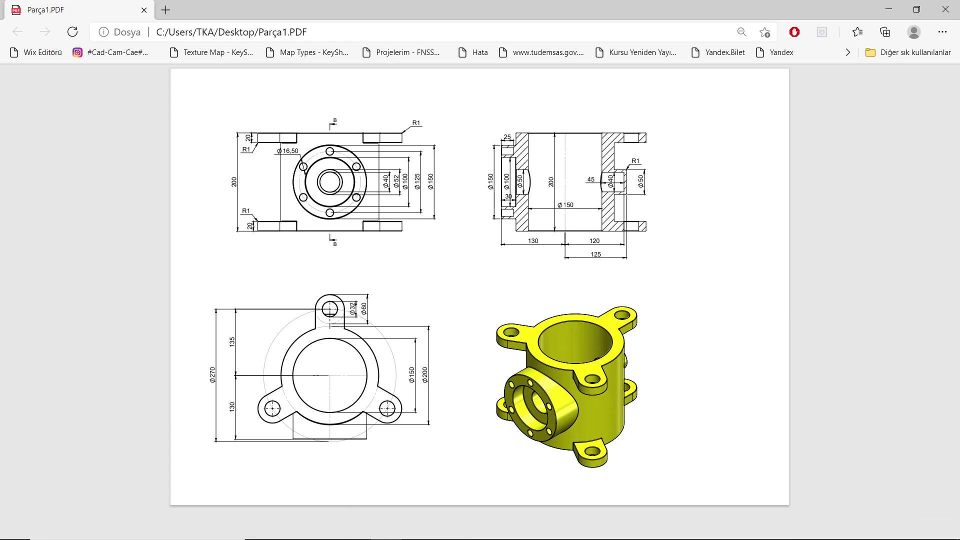
left_click(374, 527)
Step: Sketch a Ø100 circle centred on the origin on the side boss face
left_click(488, 288)
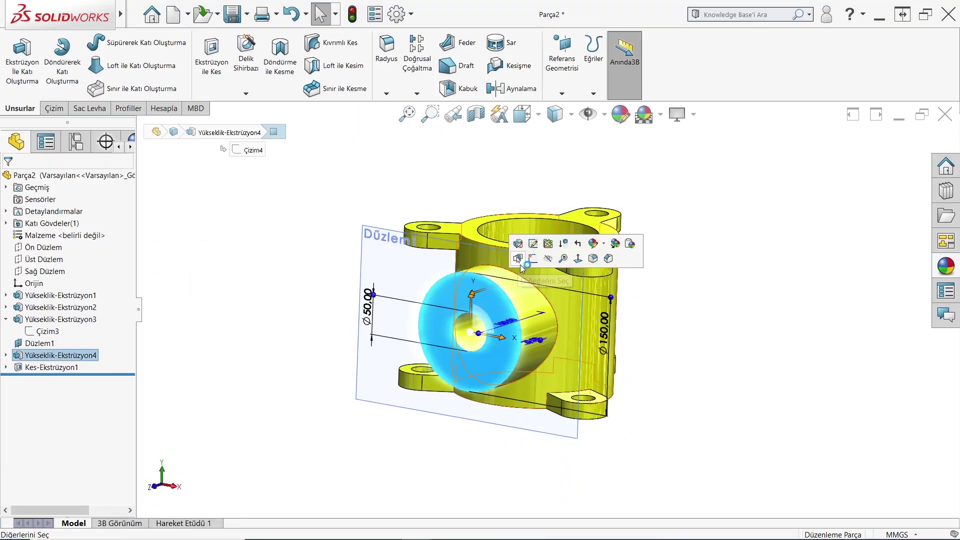
left_click(533, 258)
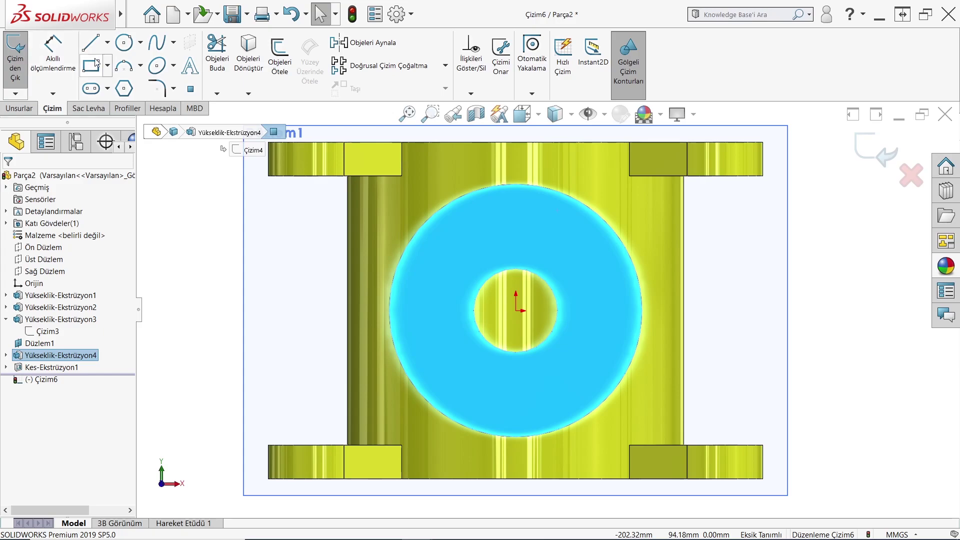
left_click(516, 312)
left_click(520, 229)
left_click(53, 58)
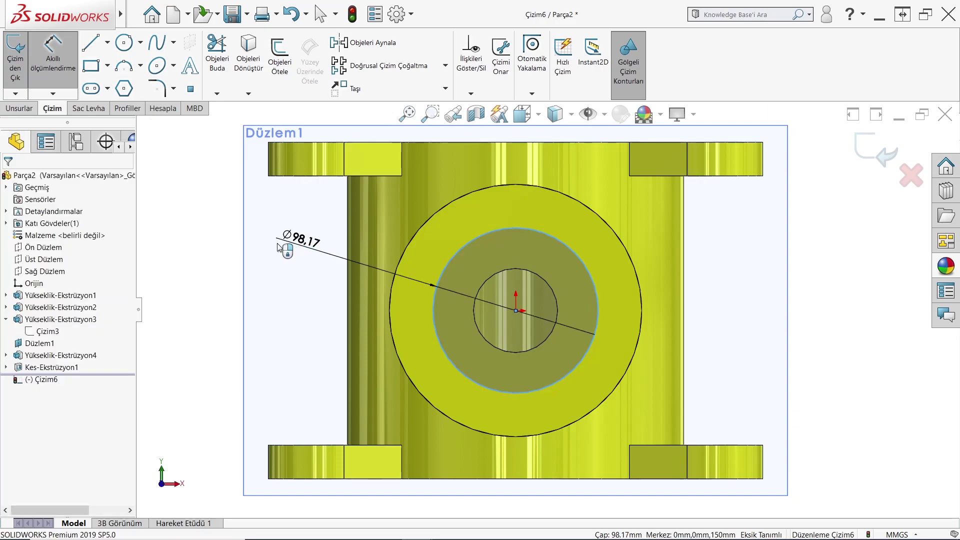
left_click(292, 250)
type("100")
key("Return")
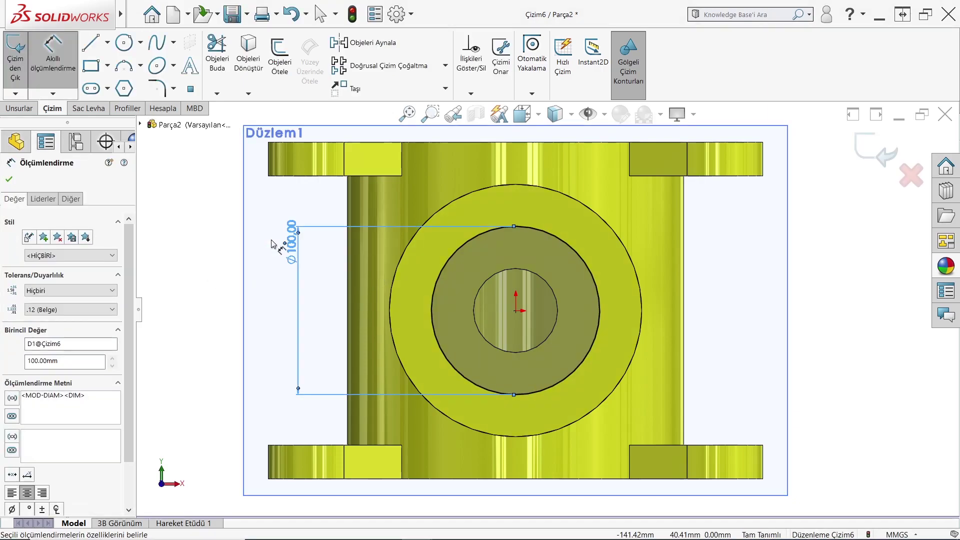
key("Escape")
Step: Extrude-cut the Ø100 circle as a recess, then orbit and pick the boss's ring face
left_click(20, 108)
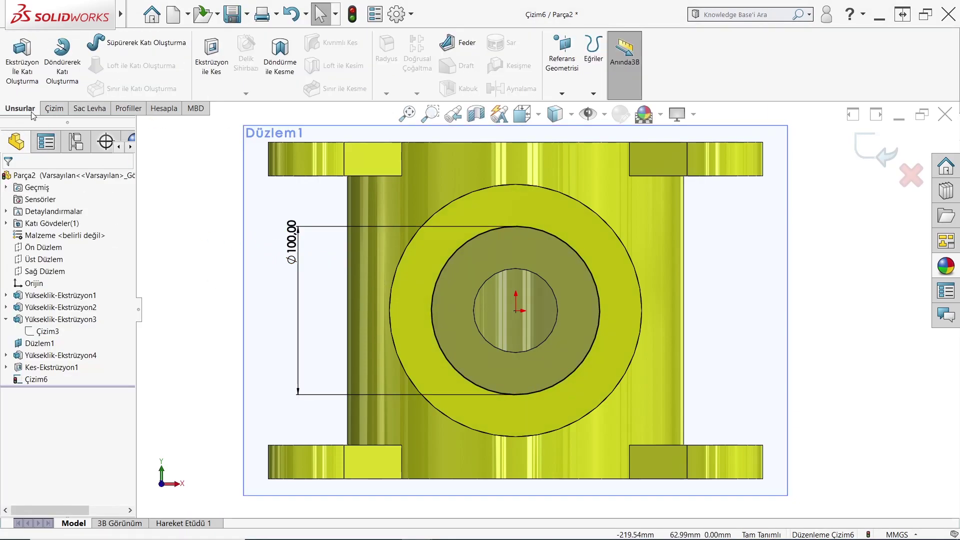
left_click(197, 76)
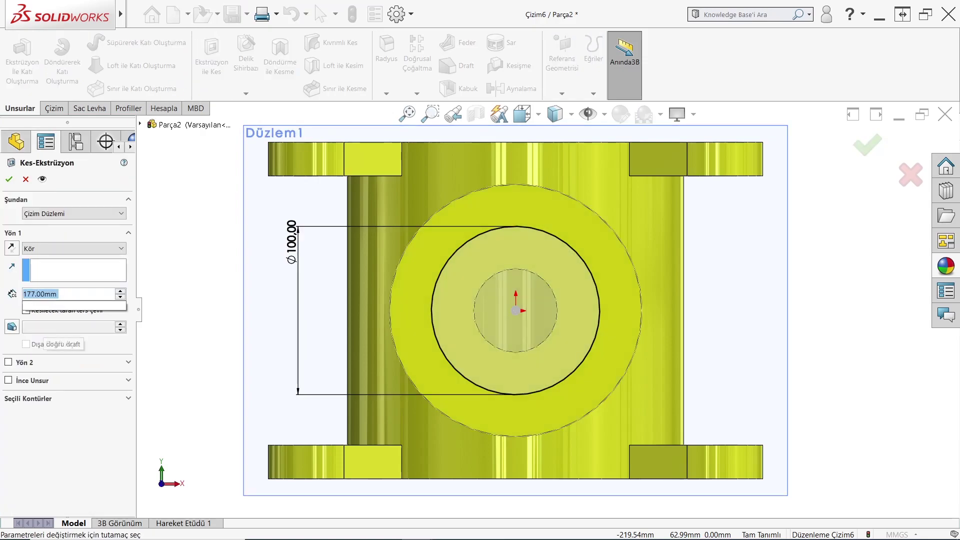
key("Return")
mouse_move(510, 278)
middle_mouse_down()
mouse_move(432, 326)
mouse_move(429, 347)
mouse_move(524, 324)
mouse_move(526, 299)
mouse_move(549, 284)
middle_mouse_up()
left_click(549, 284)
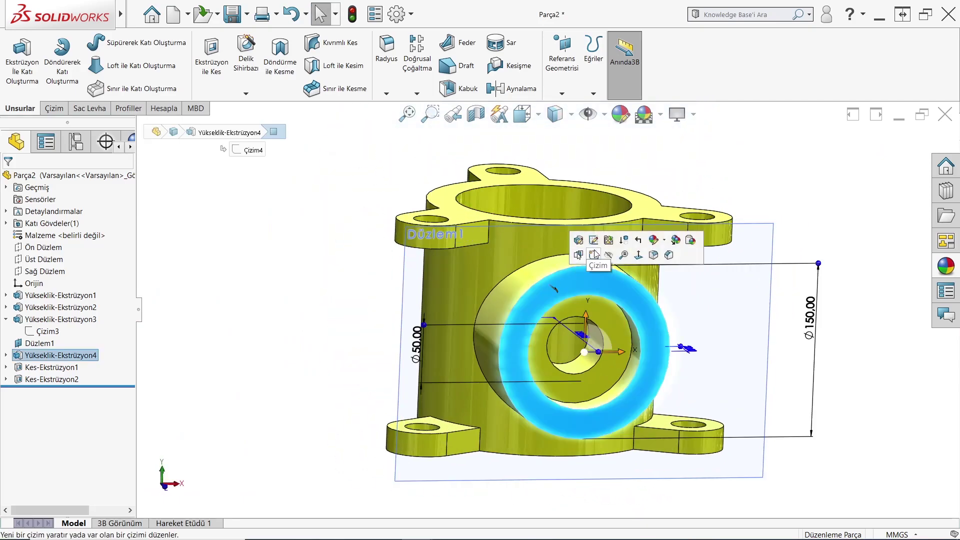
Step: Sketch a Ø125 circle at the origin on the ring face and make it construction geometry
left_click(594, 254)
key("c")
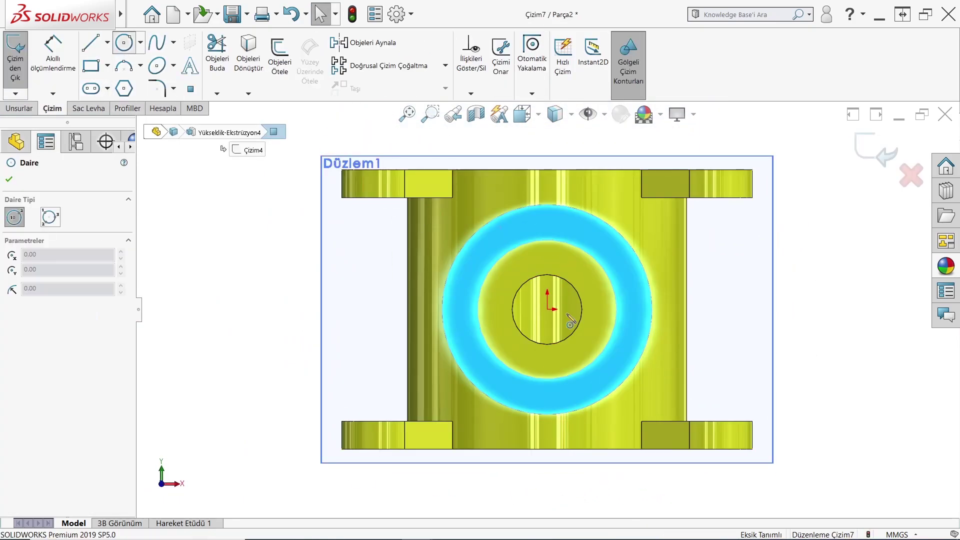
left_click(548, 309)
left_click(547, 227)
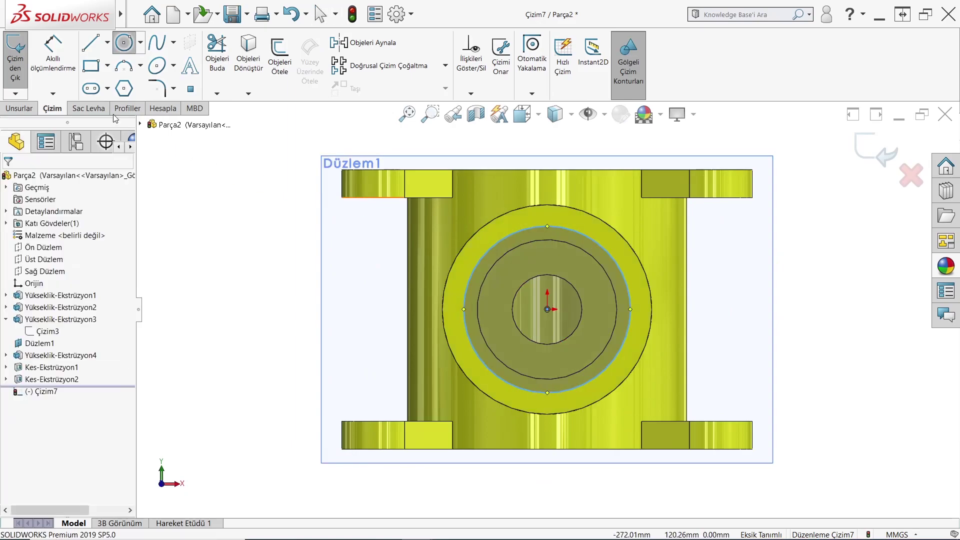
left_click(52, 57)
left_click(527, 228)
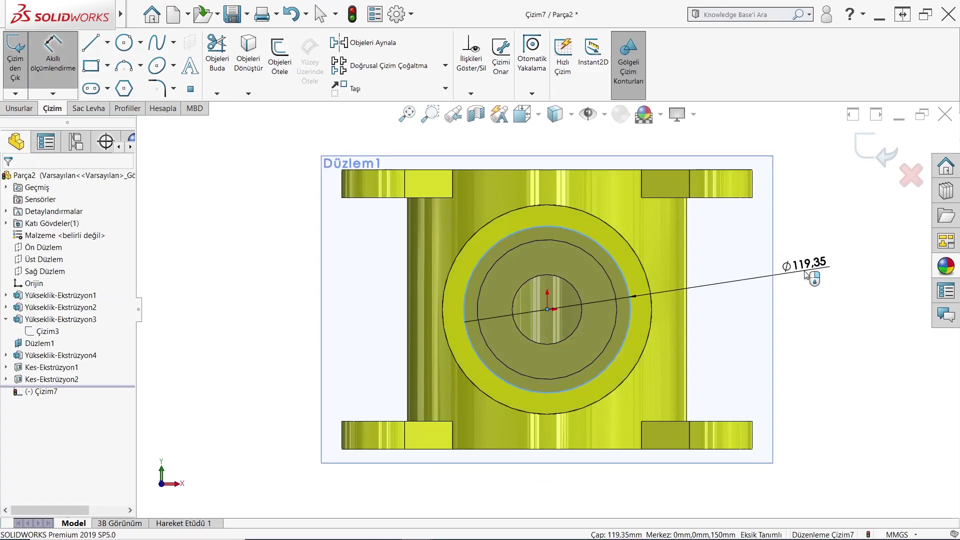
left_click(805, 274)
type("125")
key("Return")
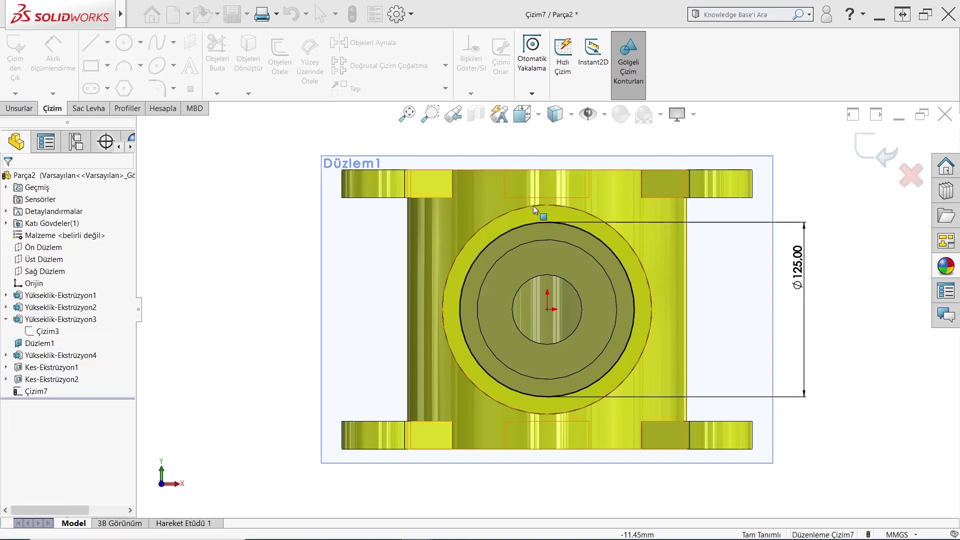
left_click(535, 223)
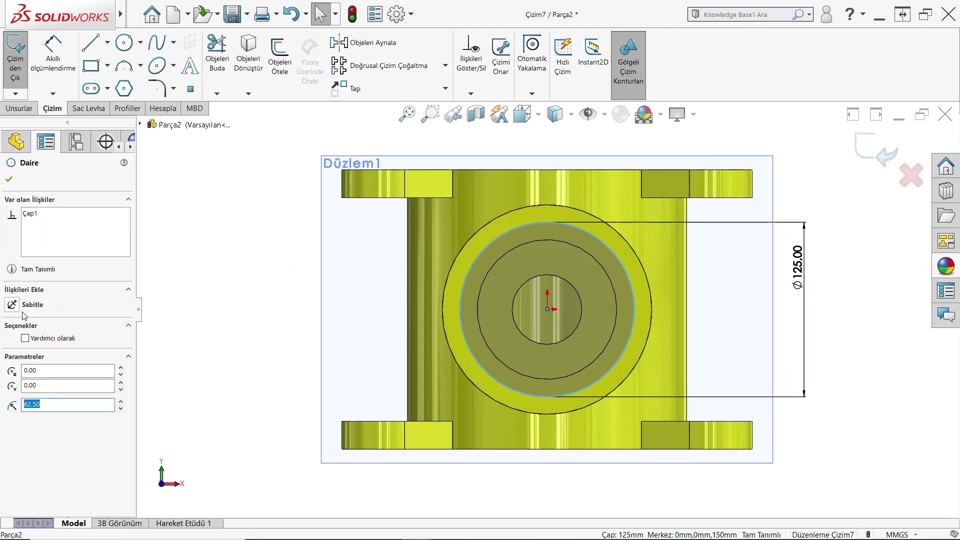
left_click(25, 339)
left_click(7, 179)
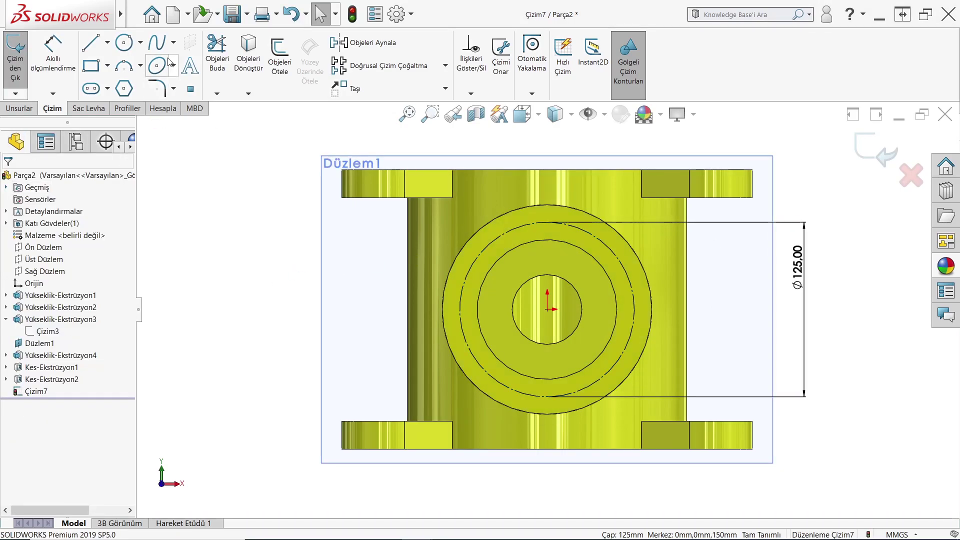
Step: Draw a Ø16.50 hole circle at the bolt circle's top point, checking the PDF drawing
key("Return")
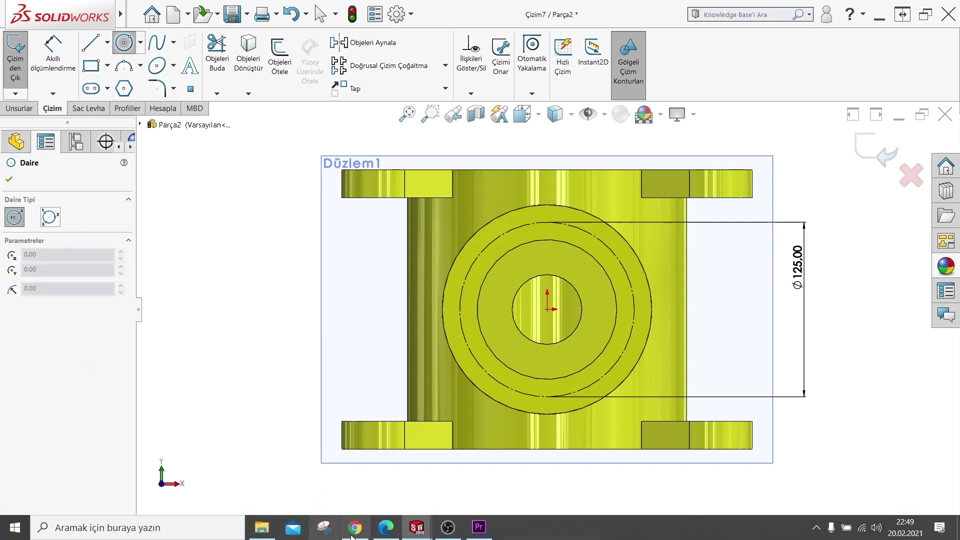
left_click(380, 532)
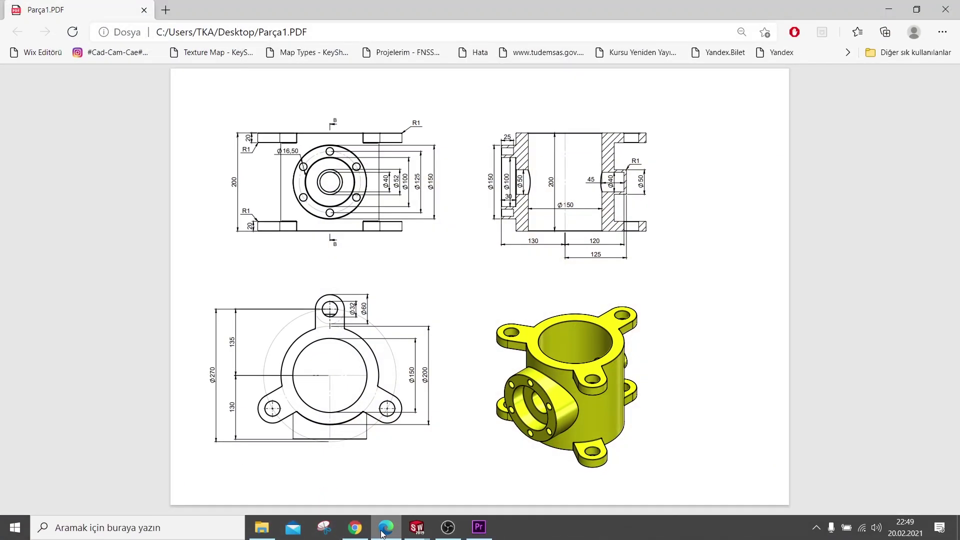
left_click(385, 527)
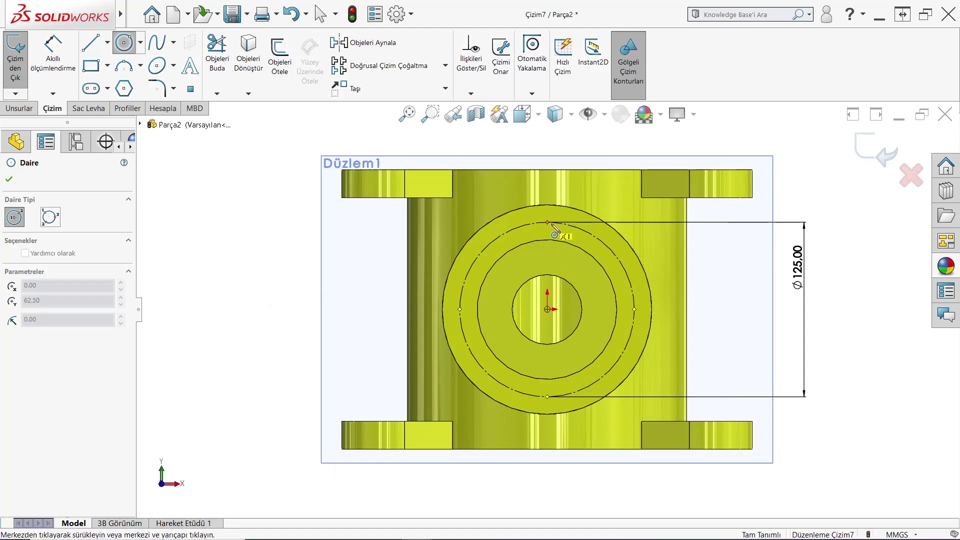
left_click(550, 224)
right_click_drag(550, 224, 550, 205)
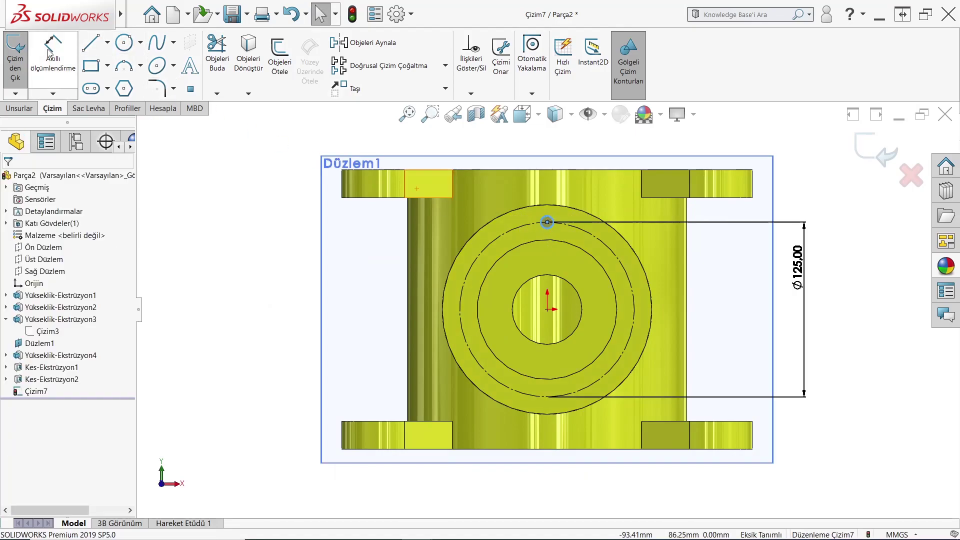
left_click(550, 226)
left_click(501, 186)
type("16,5")
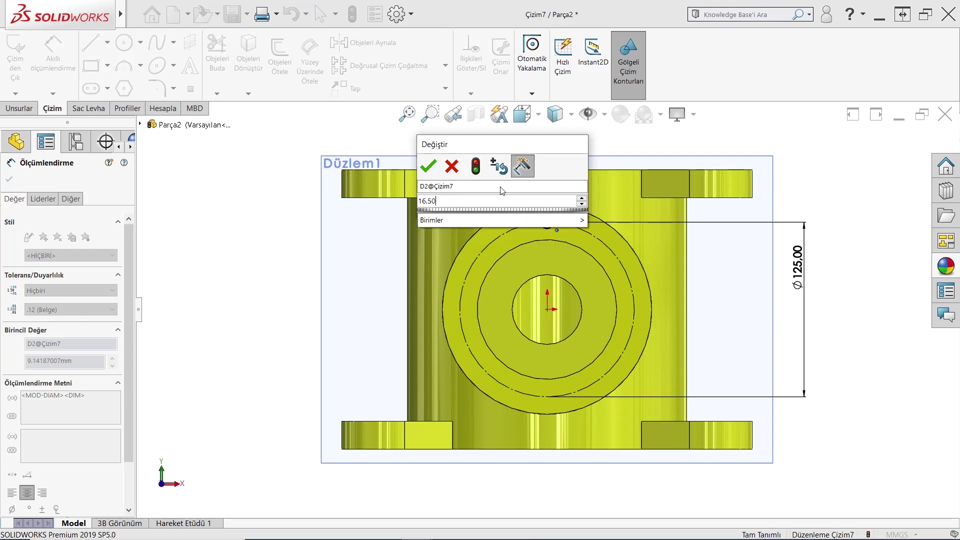
key("Return")
key("Escape")
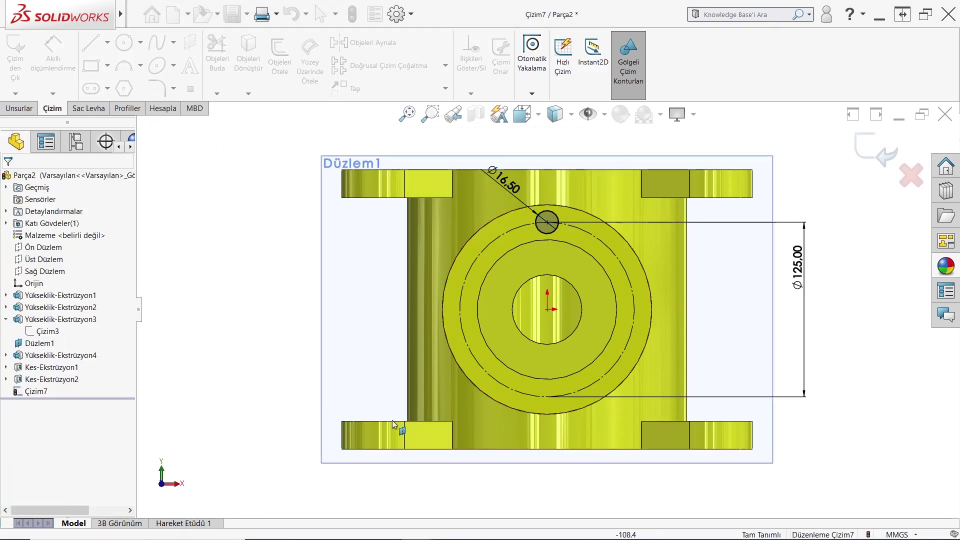
left_click(382, 528)
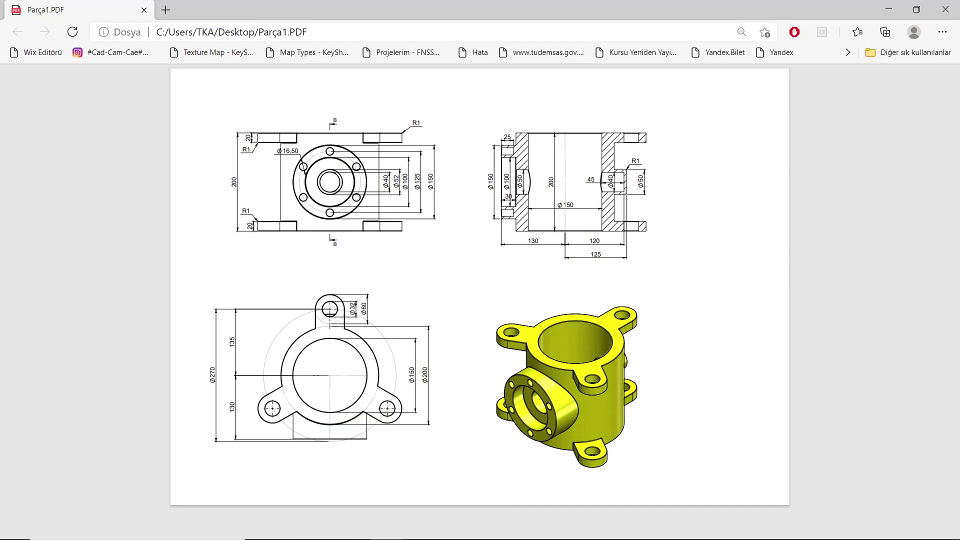
left_click(470, 528)
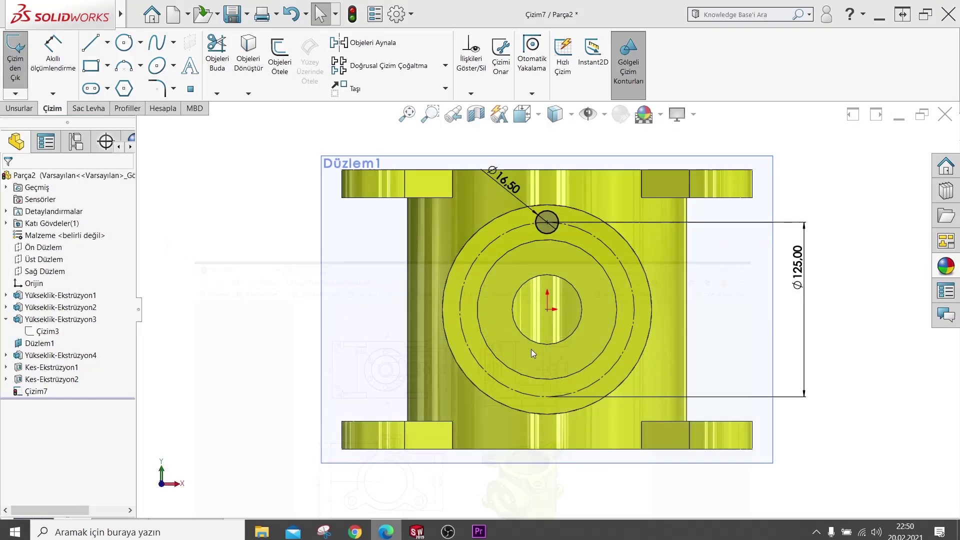
Step: Extrude-cut the Ø16.50 hole 25 mm deep into the side boss
left_click(20, 109)
left_click(224, 73)
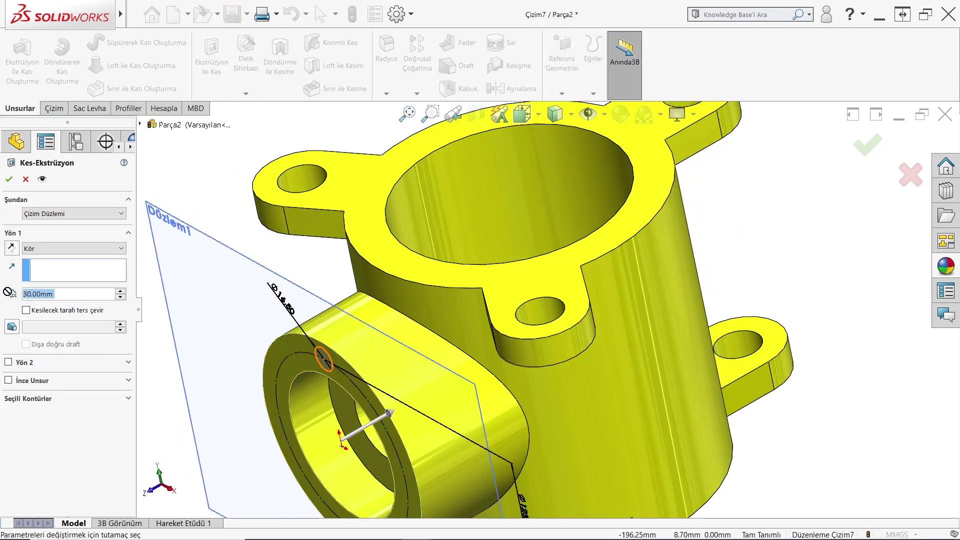
type("25")
key("Return")
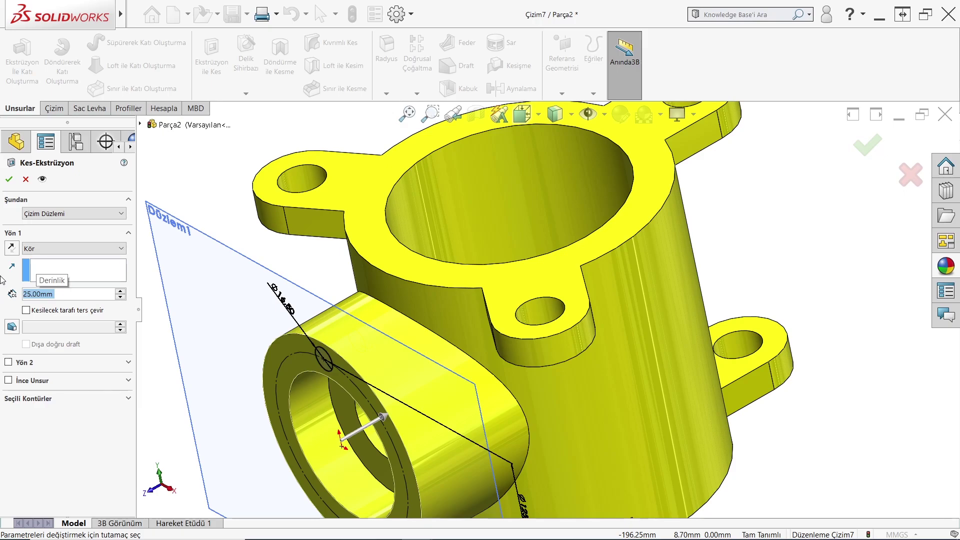
key("Return")
mouse_move(457, 280)
middle_mouse_down()
mouse_move(480, 365)
mouse_move(470, 350)
middle_mouse_up()
Step: Circular-pattern the hole cut six times around the boss's round edge
left_click(417, 93)
left_click(430, 120)
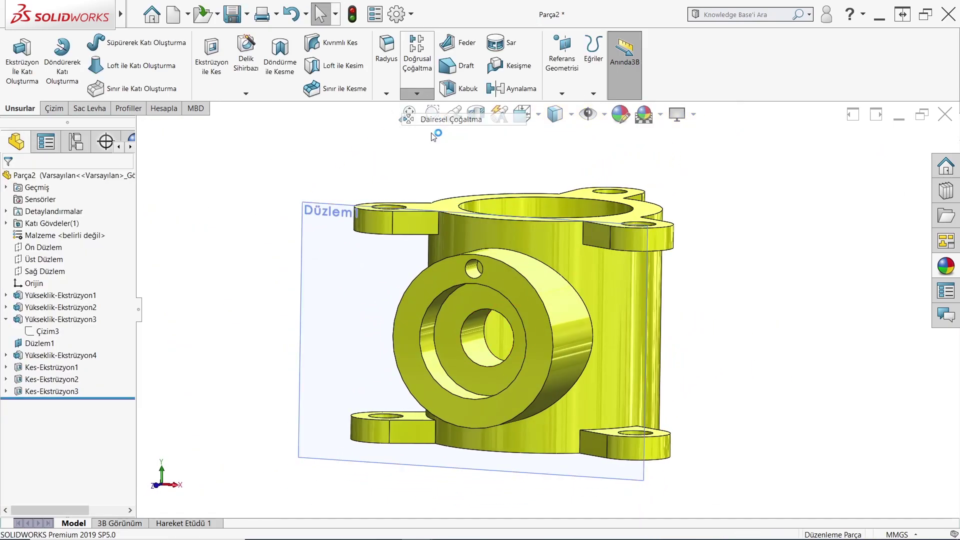
middle_click_drag(481, 260, 489, 294)
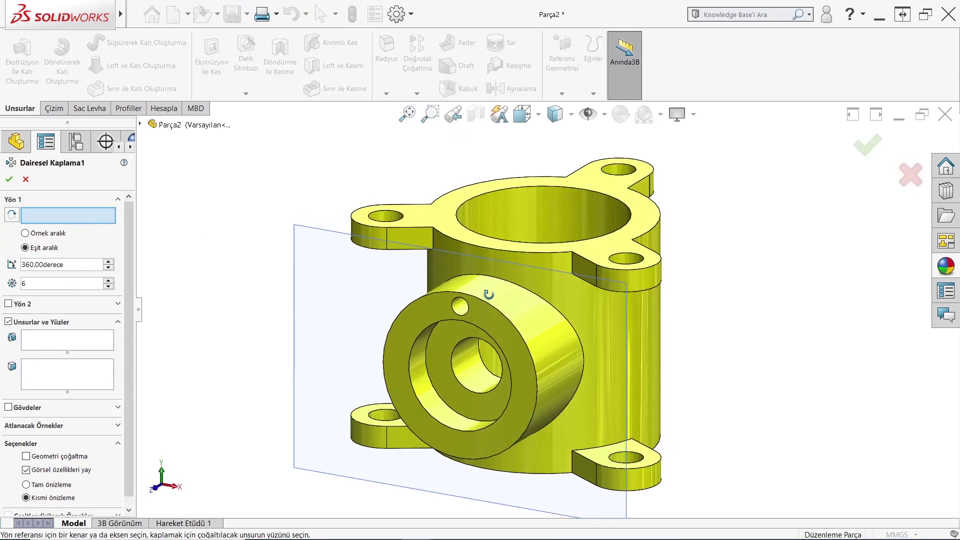
left_click(484, 299)
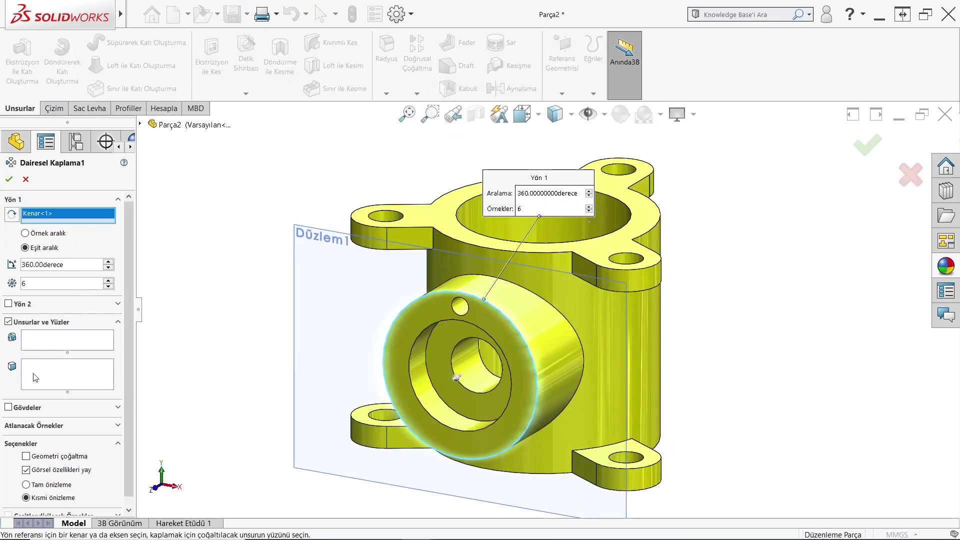
left_click(73, 338)
scroll(458, 343, "down", 5)
left_click(443, 278)
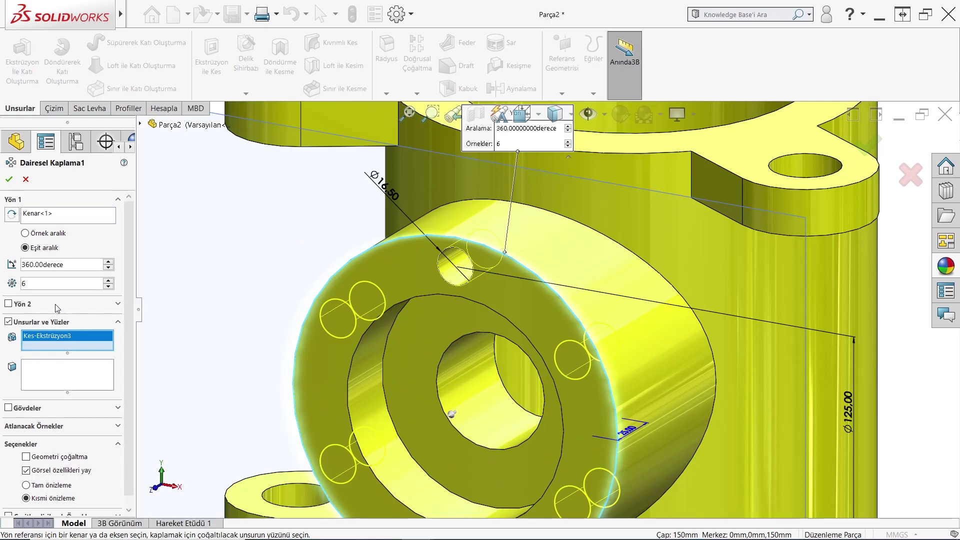
scroll(330, 317, "up", 2)
left_click(11, 179)
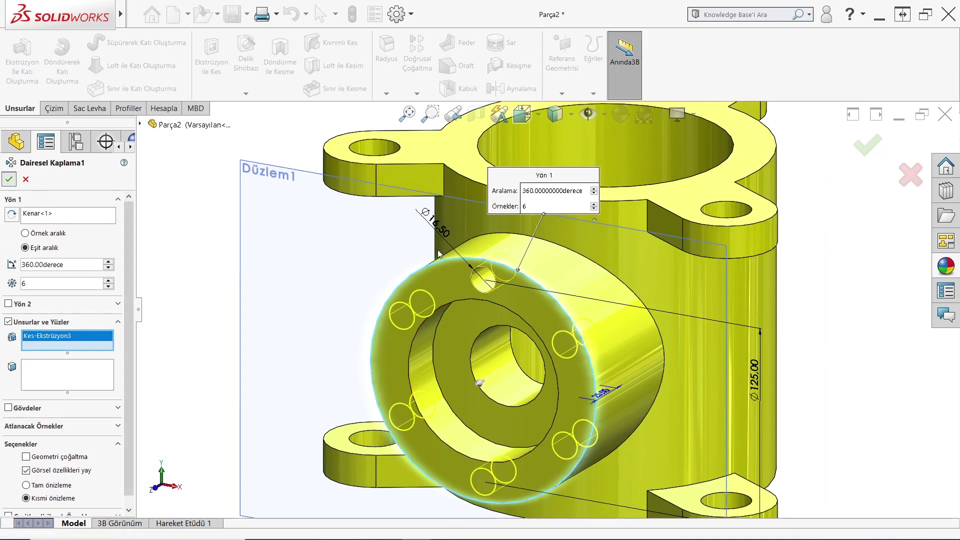
scroll(440, 255, "up", 2)
left_click(352, 238)
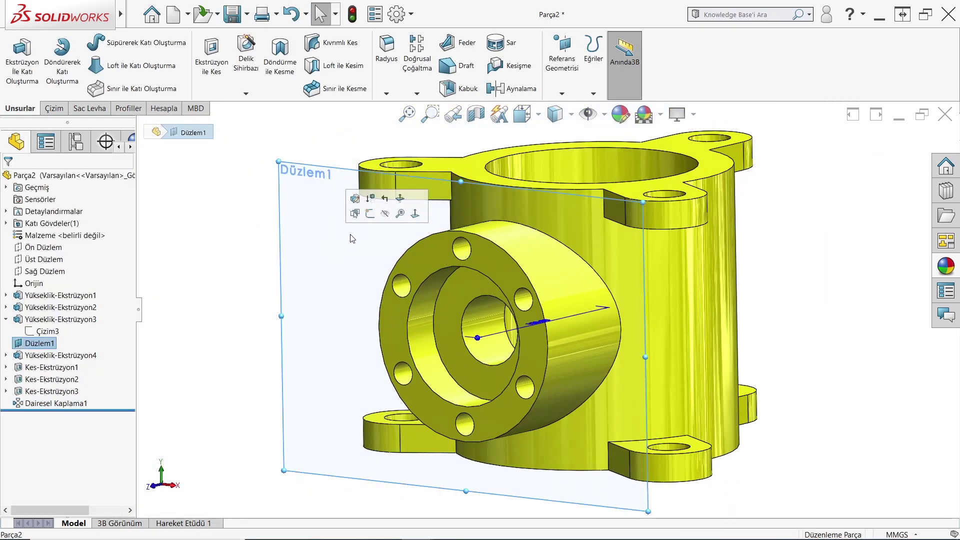
Step: Hide Düzlem1, then compare the six-hole flanged boss against the PDF drawing
left_click(384, 214)
middle_click_drag(375, 263, 547, 311)
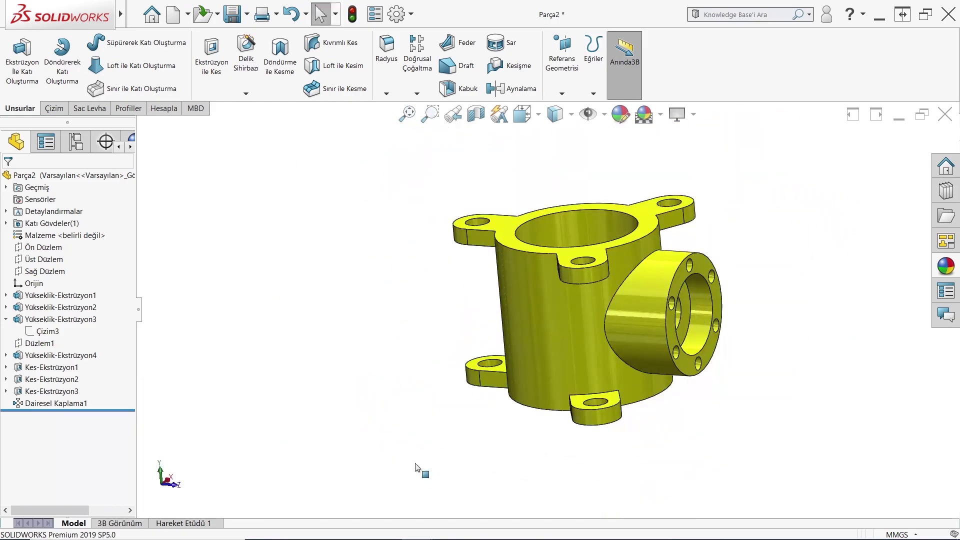
left_click(385, 527)
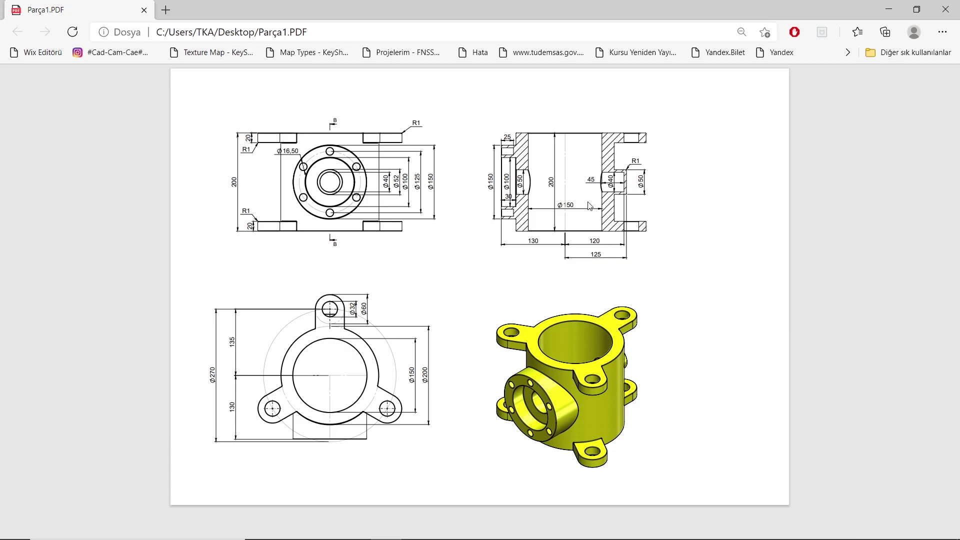
left_click(416, 527)
middle_click_drag(548, 299, 350, 301)
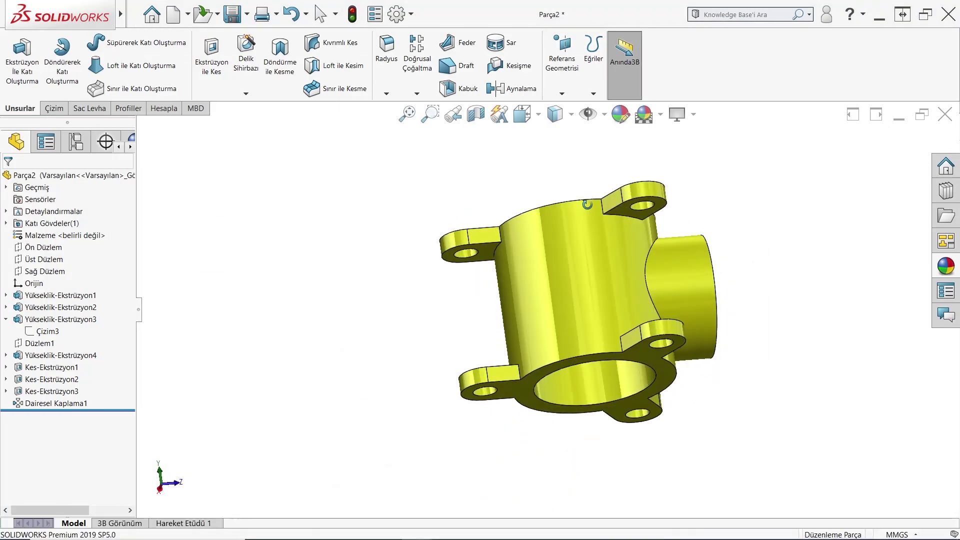
mouse_move(43, 259)
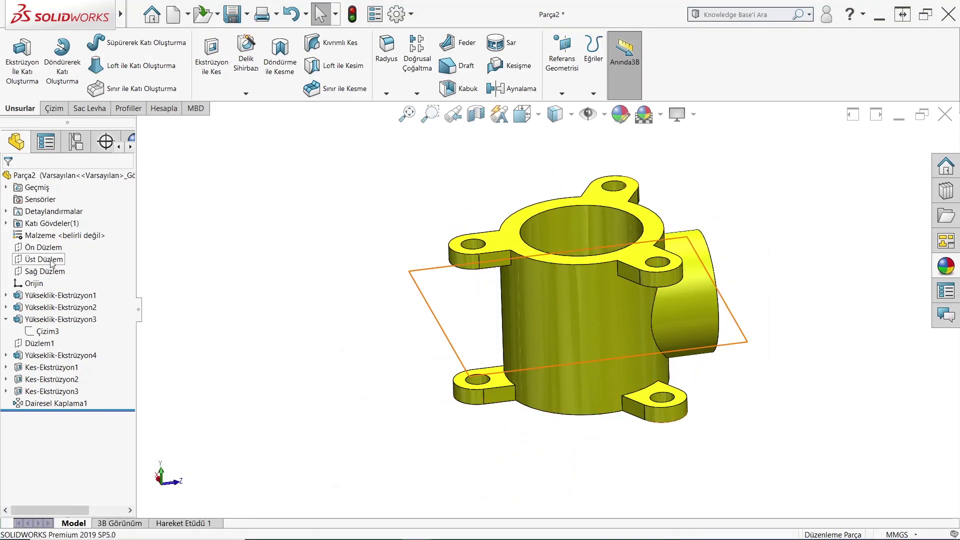
Step: Create Düzlem2 offset 125 mm (reversed) from Ön Düzlem and start a sketch on it
left_click(45, 247)
left_click(562, 94)
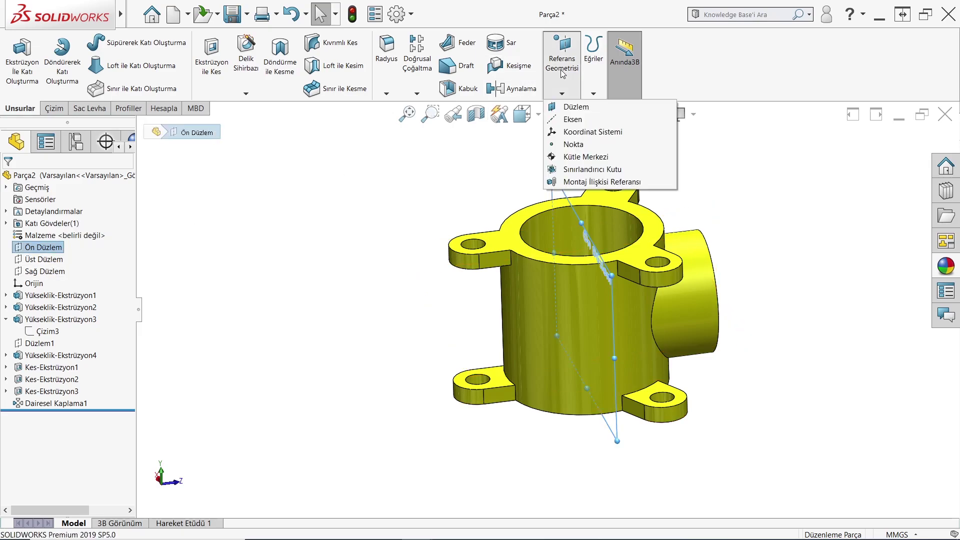
left_click(564, 108)
type("125")
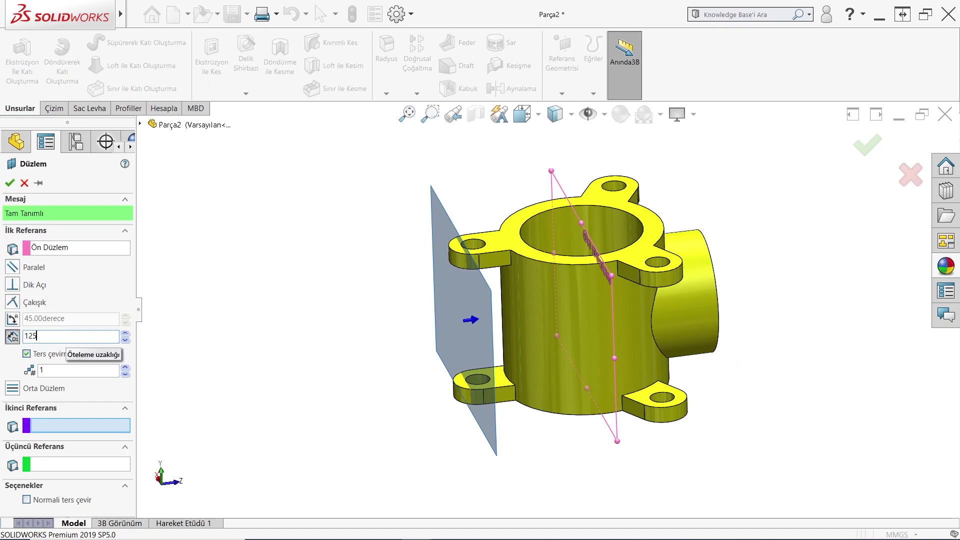
key("Return")
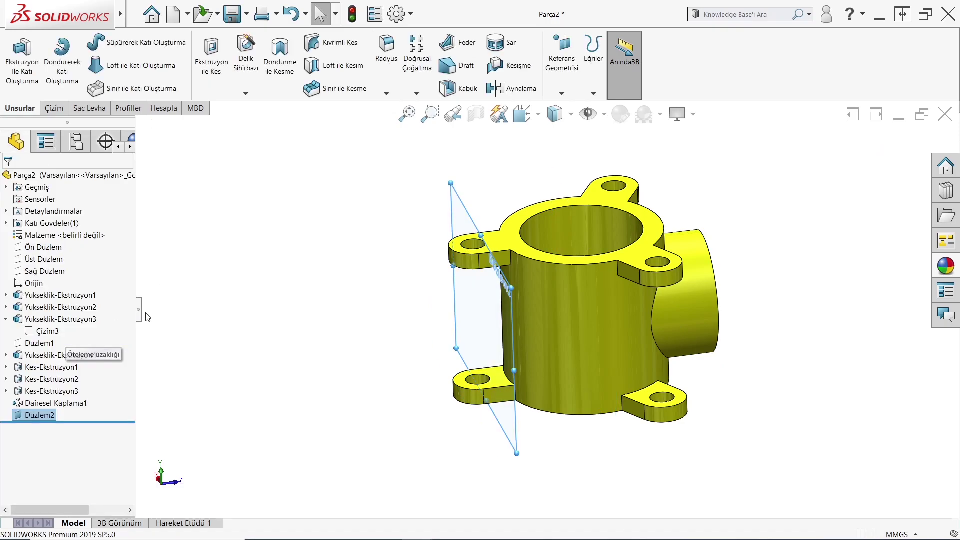
left_click(501, 273)
left_click(501, 262)
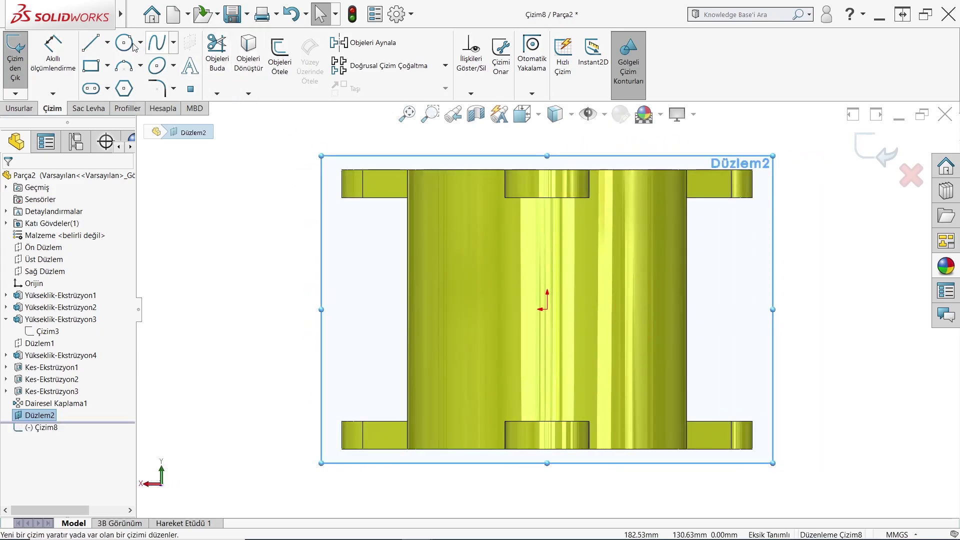
Step: Draw a circle centred on the origin and check its size against the PDF drawing
left_click(547, 309)
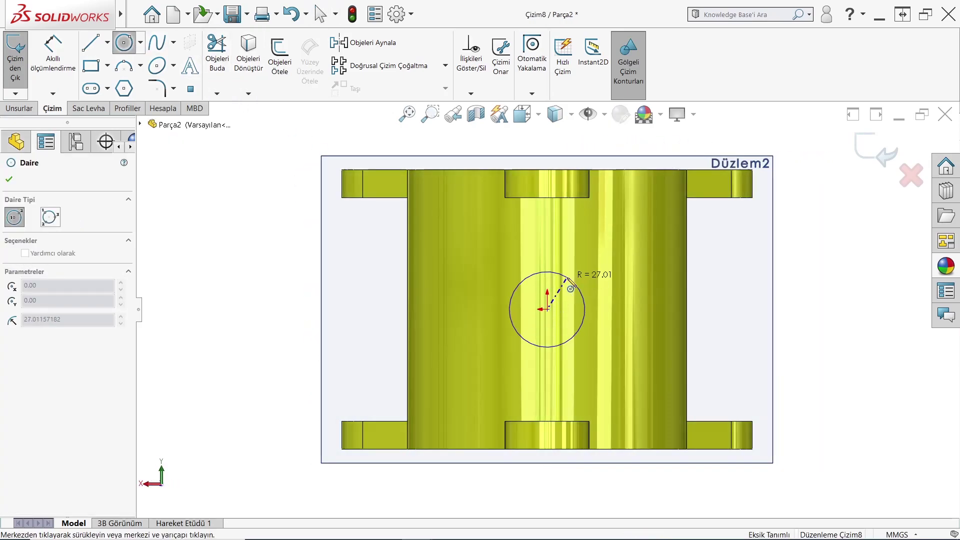
left_click(573, 281)
key("Escape")
left_click(386, 527)
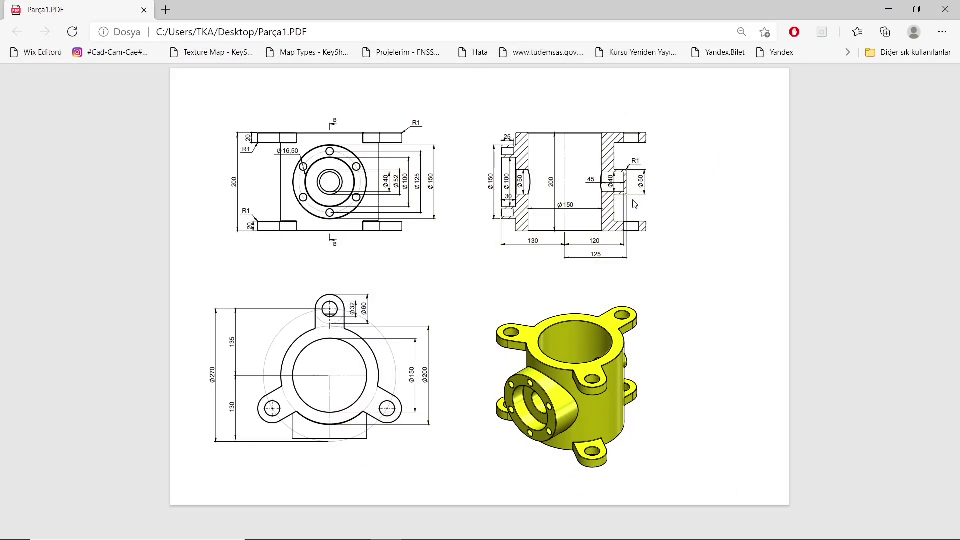
left_click(390, 527)
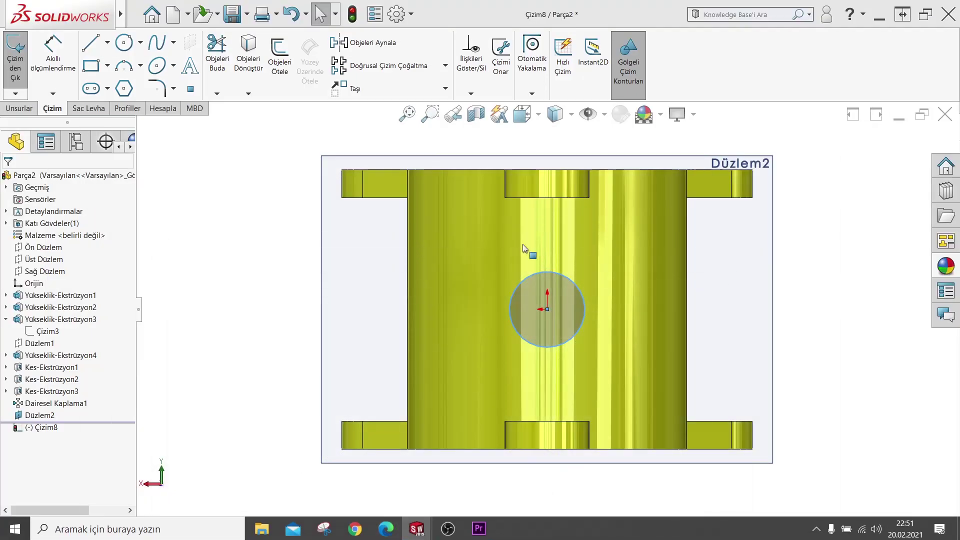
Step: Dimension the circle to Ø50 mm and start an Extruded Boss/Base from it
left_click(90, 43)
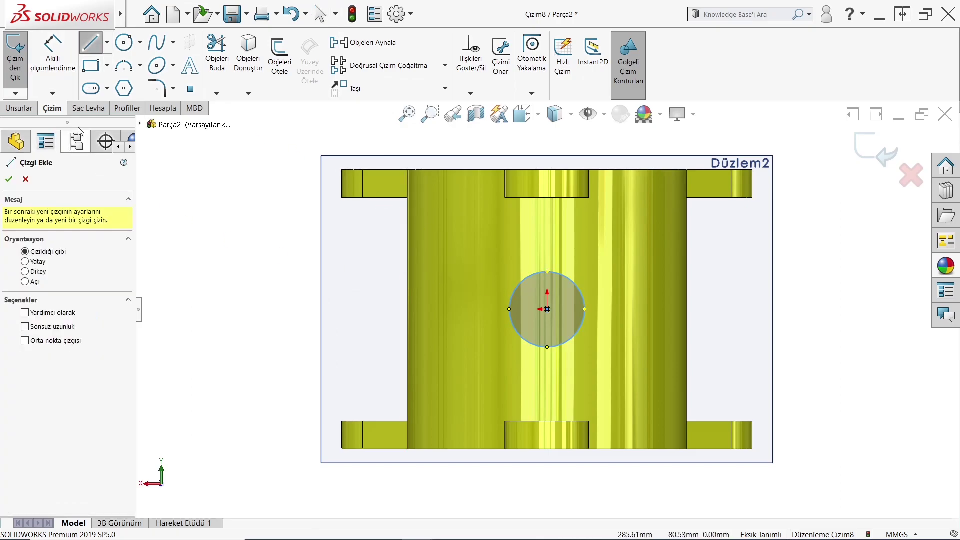
left_click(53, 51)
left_click(544, 274)
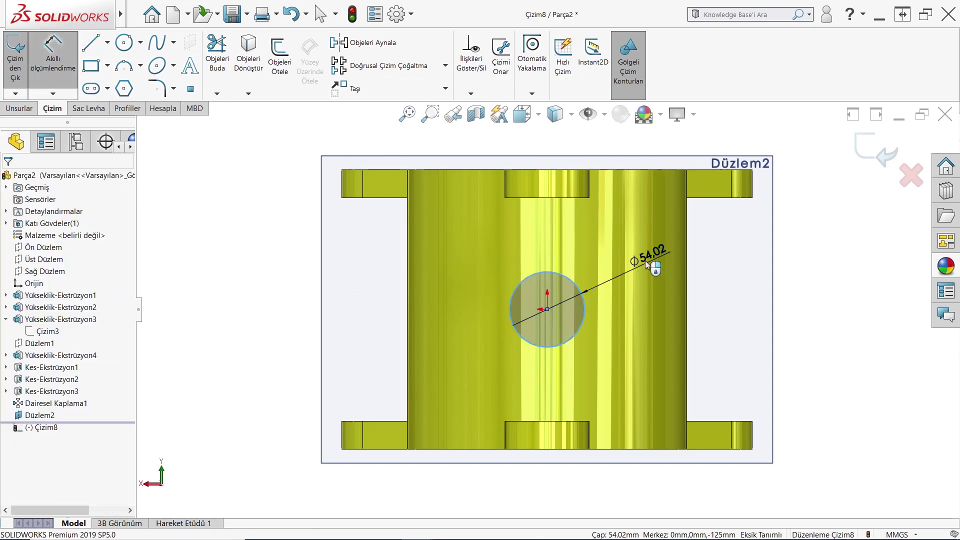
left_click(645, 262)
type("50")
key("Return")
key("Escape")
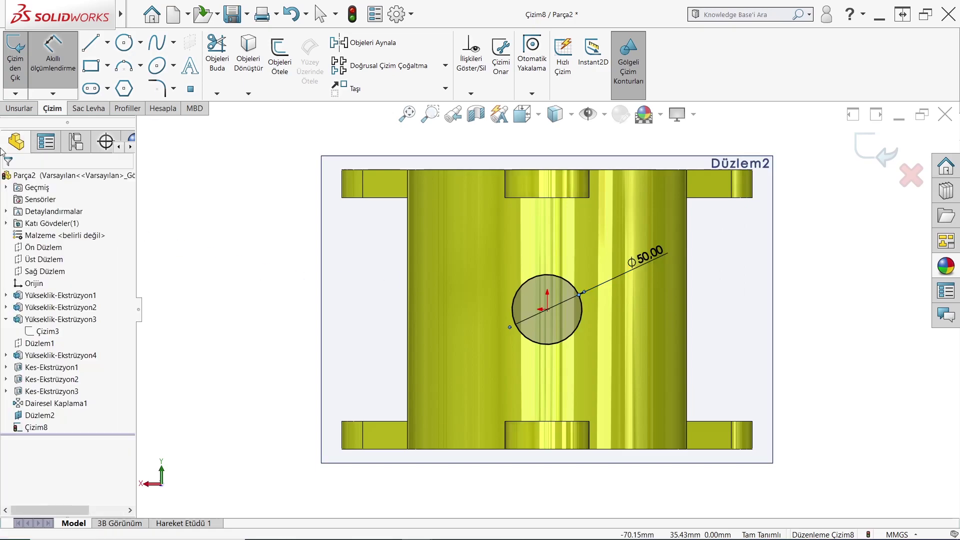
key("Escape")
left_click(19, 108)
left_click(22, 60)
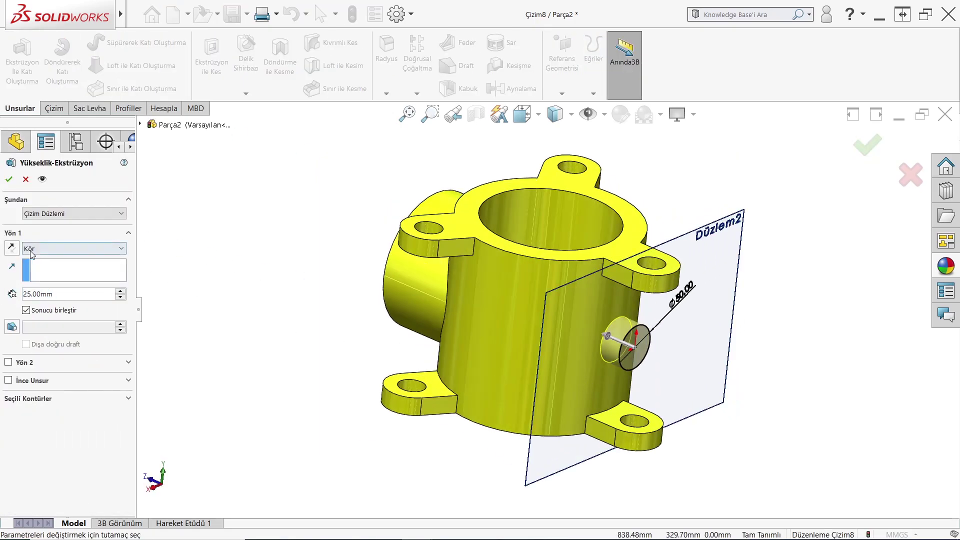
Step: Extrude the Ø50 circle Up To Surface, ending at the cylinder's outer face
left_click(31, 254)
left_click(45, 309)
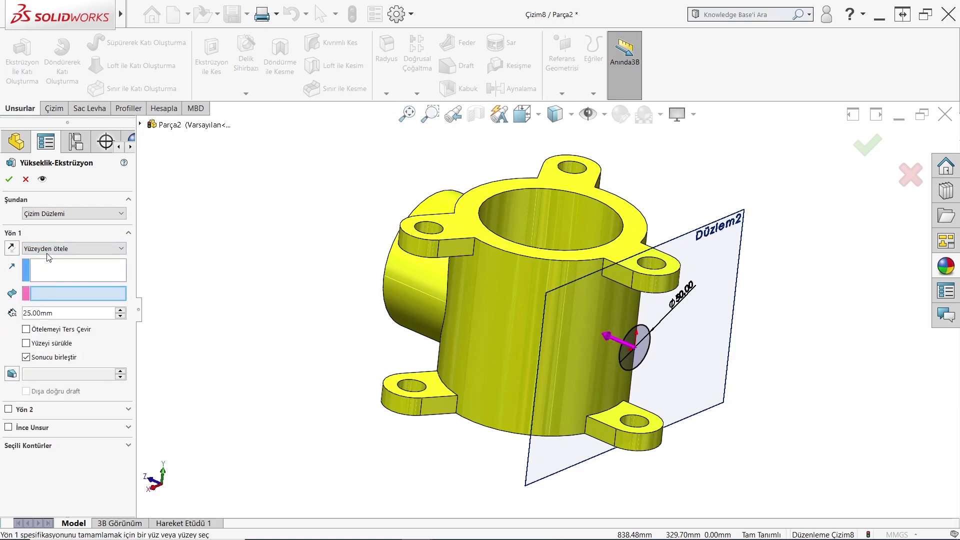
left_click(50, 248)
left_click(50, 311)
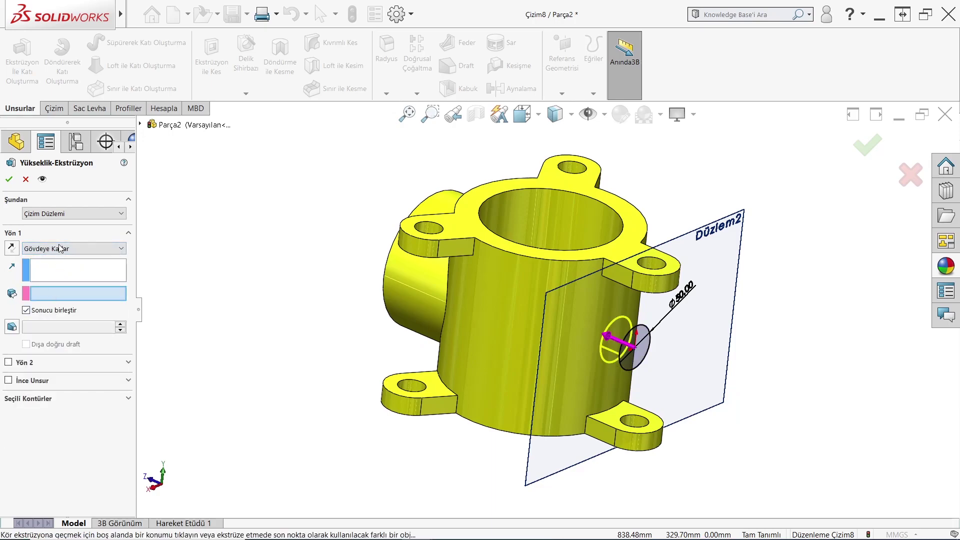
left_click(59, 248)
left_click(50, 293)
left_click(561, 328)
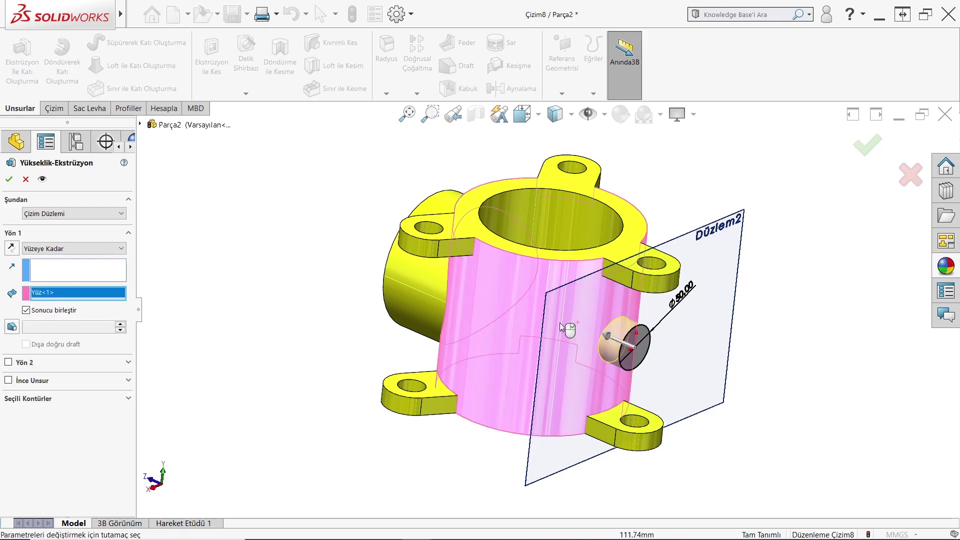
left_click(5, 178)
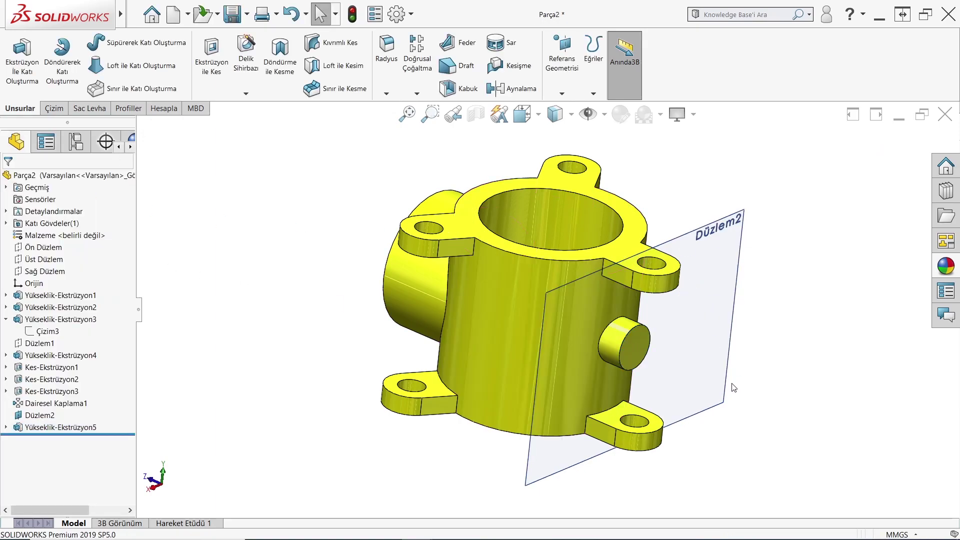
Step: Select the sketch plane and draw a circle centred on the origin
middle_click_drag(508, 254, 450, 280)
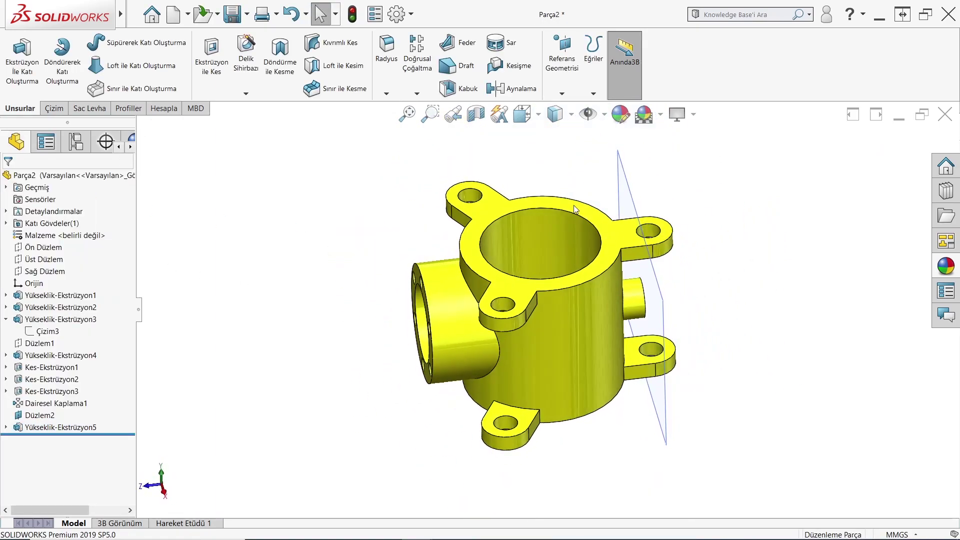
left_click(49, 249)
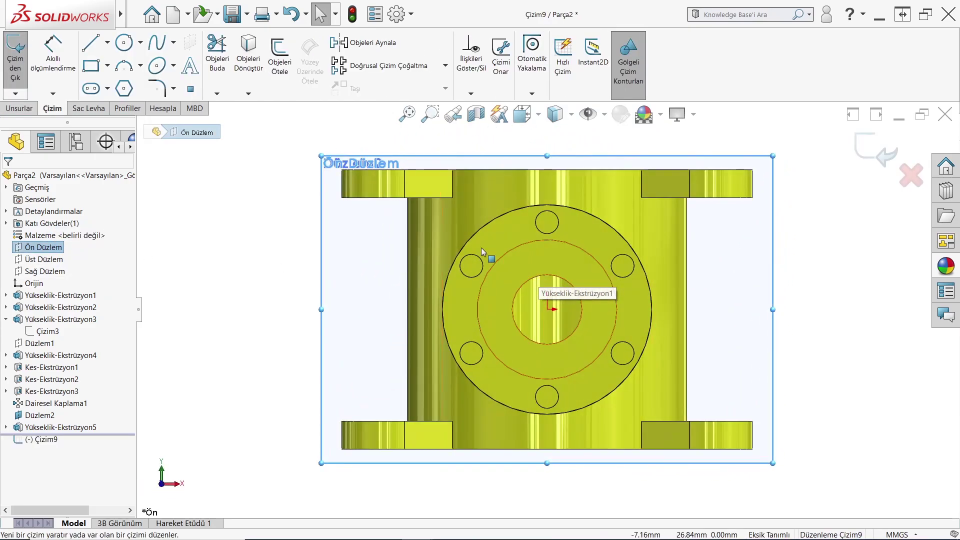
left_click(124, 43)
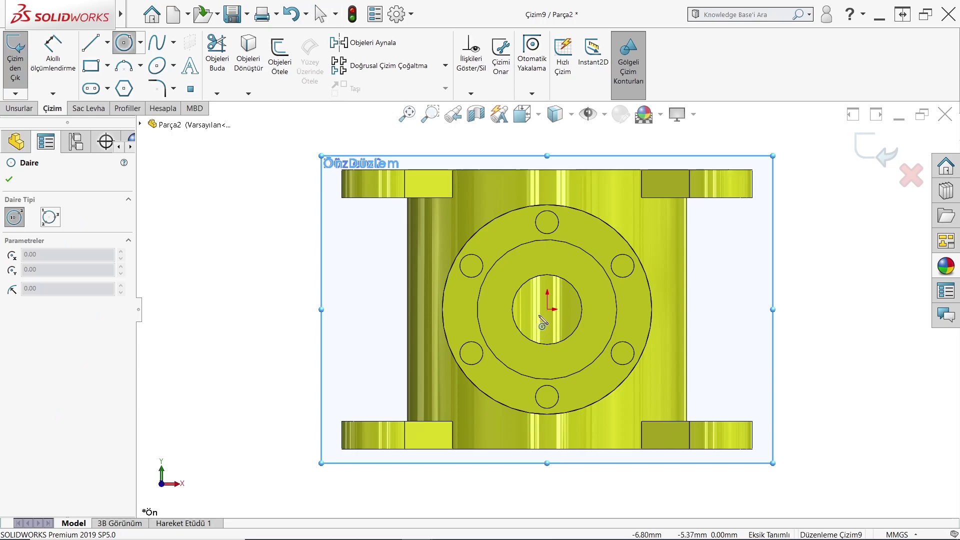
key("Escape")
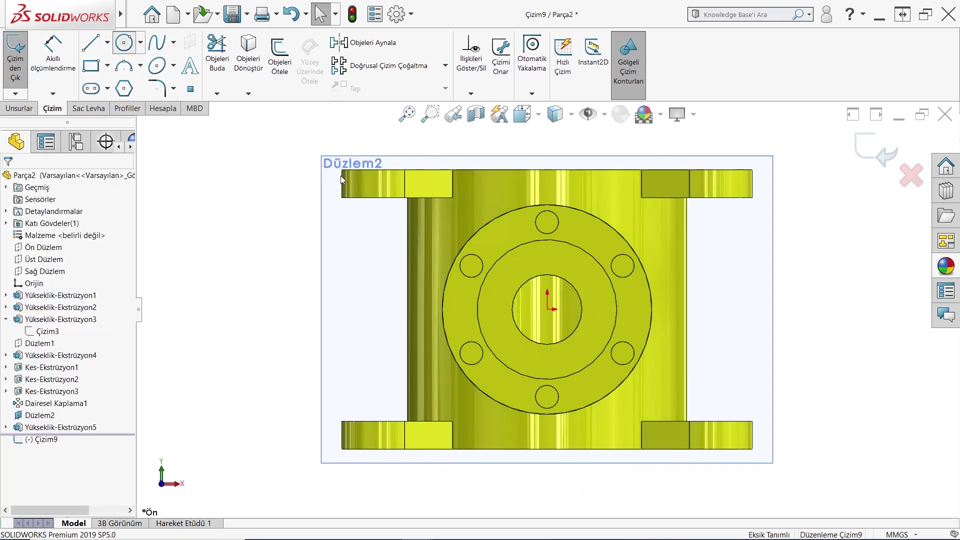
key("Return")
left_click(547, 309)
left_click(576, 273)
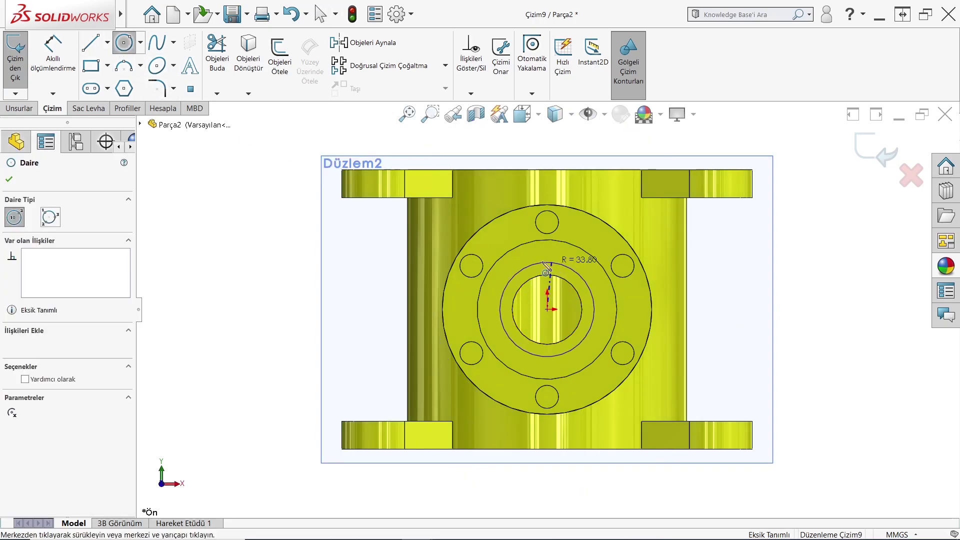
right_click_drag(575, 272, 569, 252)
Step: Dimension the circle to Ø40 mm, start an Extruded Cut, and check the hole depth in the PDF
left_click(542, 262)
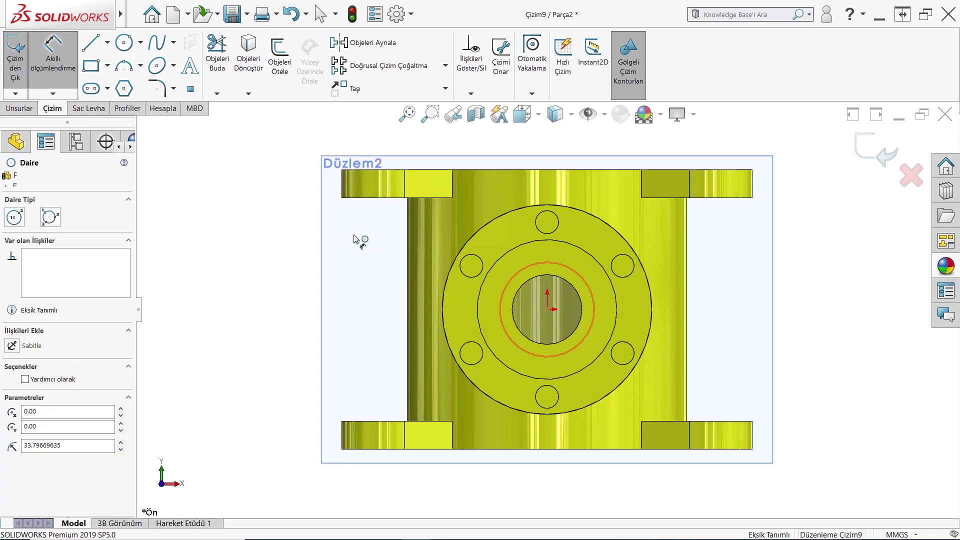
left_click(350, 234)
type("40")
key("Return")
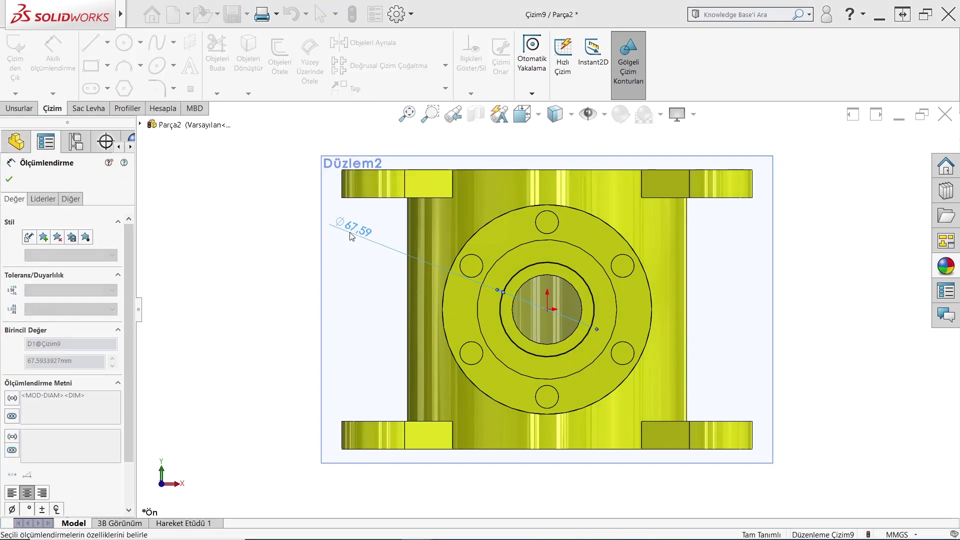
key("Escape")
left_click(28, 108)
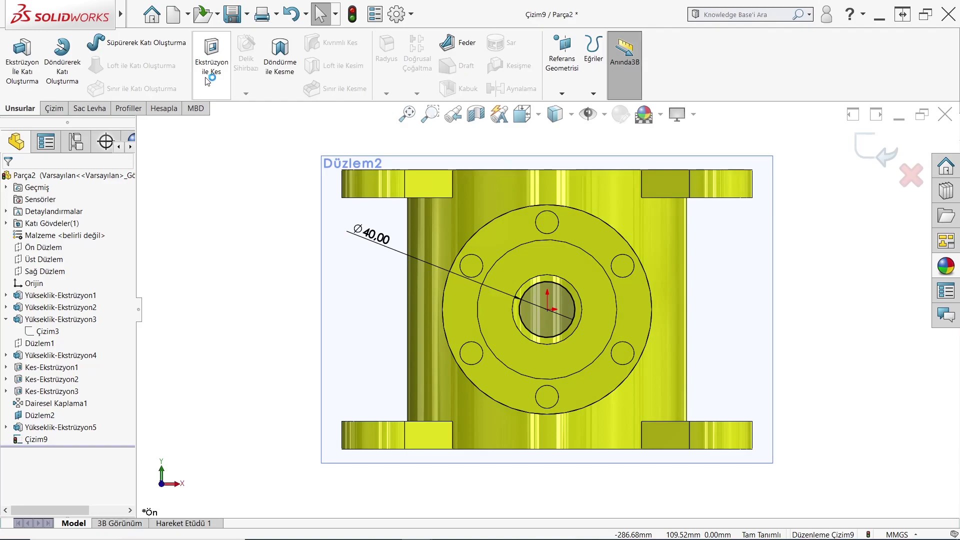
left_click(212, 55)
left_click(442, 525)
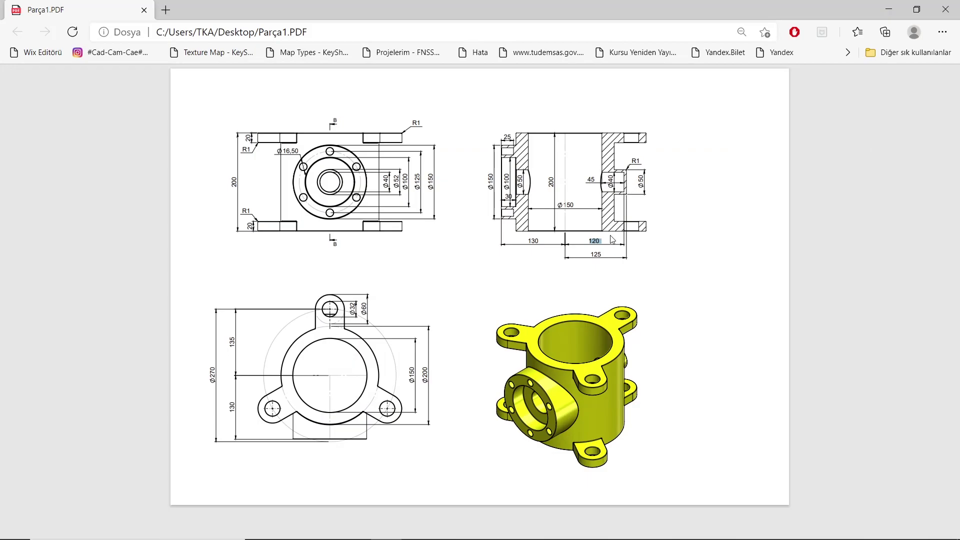
Step: Cut the Ø40 circle 120 mm Blind in the reversed direction through the side boss
left_click(389, 526)
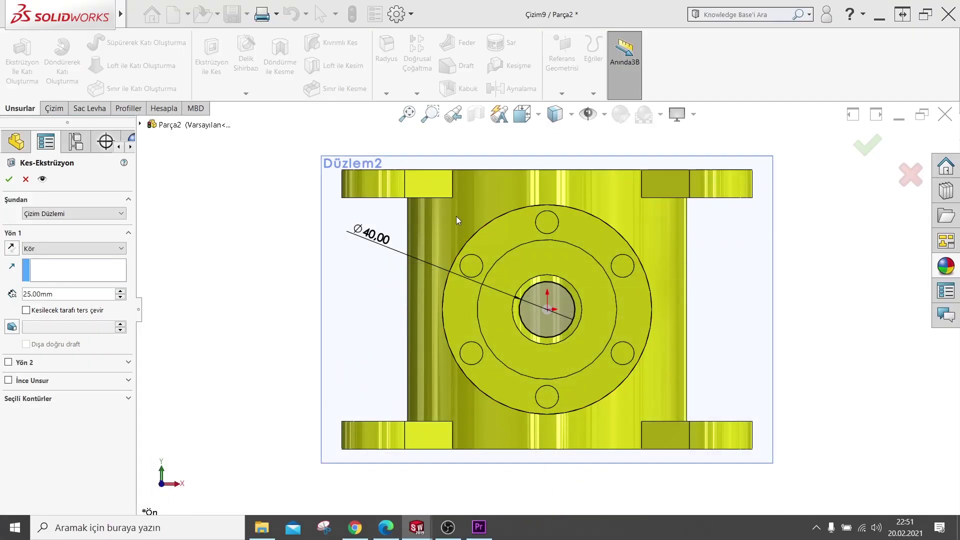
middle_click_drag(423, 294, 59, 230)
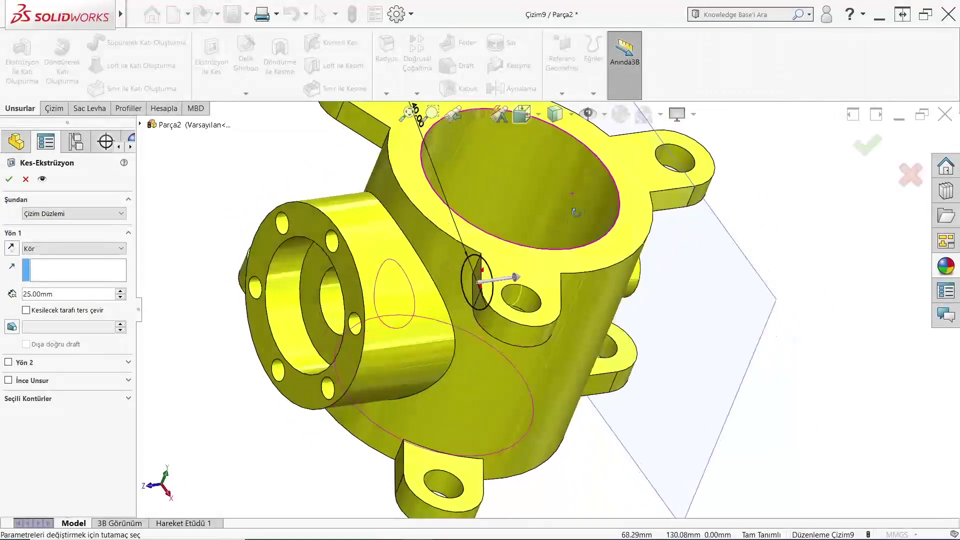
left_click(12, 248)
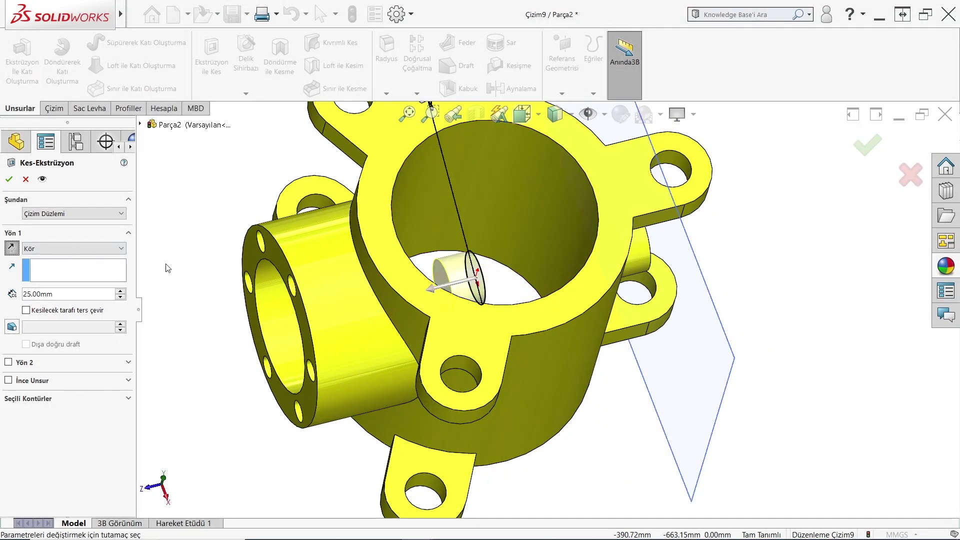
left_click(7, 250)
type("120")
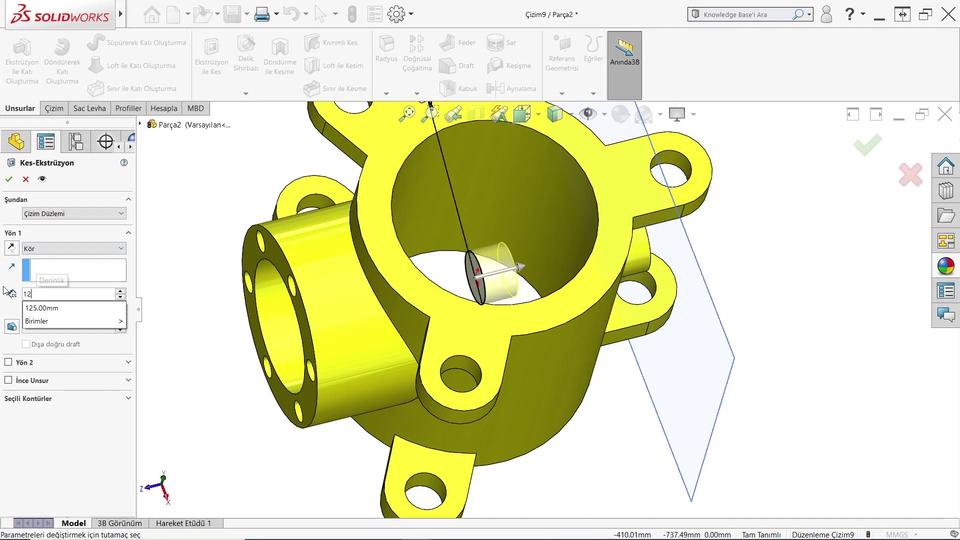
key("Return")
key("Return")
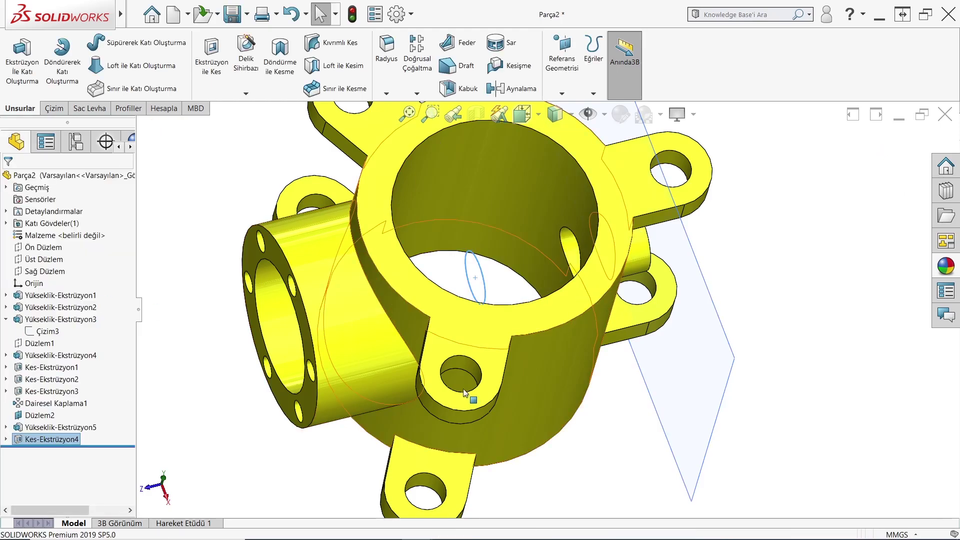
mouse_move(611, 312)
middle_mouse_down()
mouse_move(564, 182)
mouse_move(656, 252)
middle_mouse_up()
left_click(653, 254)
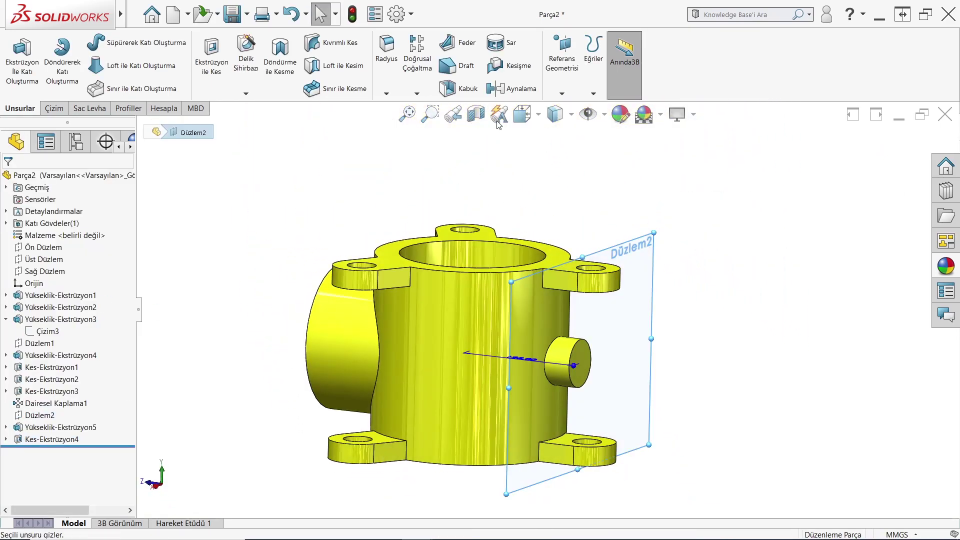
Step: Inspect a section view of the bore along Sağ Düzlem at -6 mm offset
left_click(522, 114)
middle_click_drag(505, 392, 2, 361)
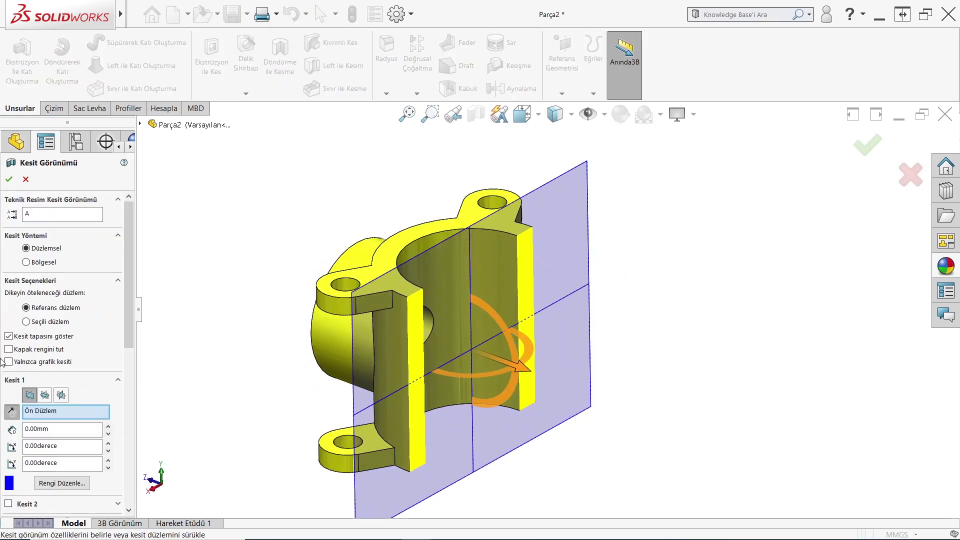
left_click(49, 396)
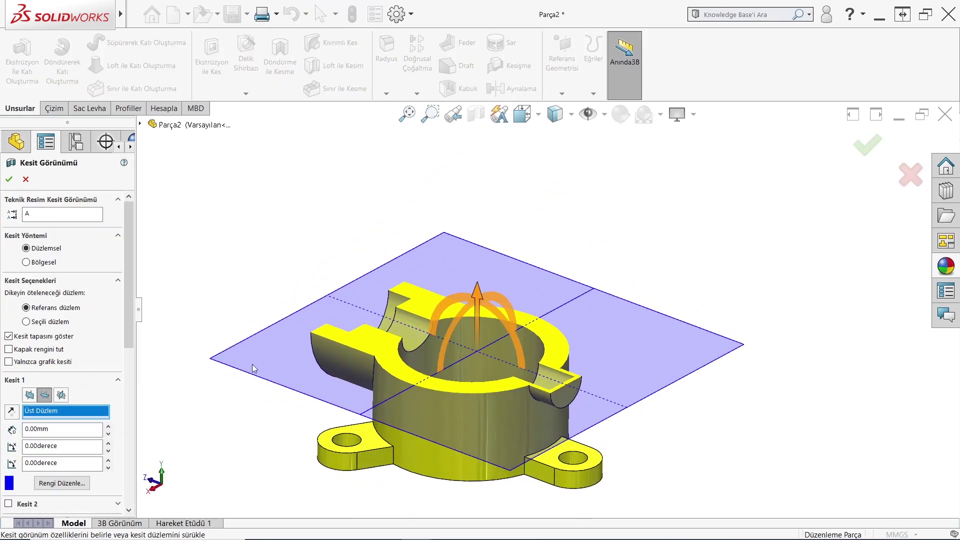
left_click(61, 395)
mouse_move(443, 369)
left_mouse_down()
mouse_move(420, 384)
mouse_move(434, 377)
left_mouse_up()
mouse_move(434, 377)
middle_mouse_down()
mouse_move(550, 340)
mouse_move(457, 326)
middle_mouse_up()
key("Escape")
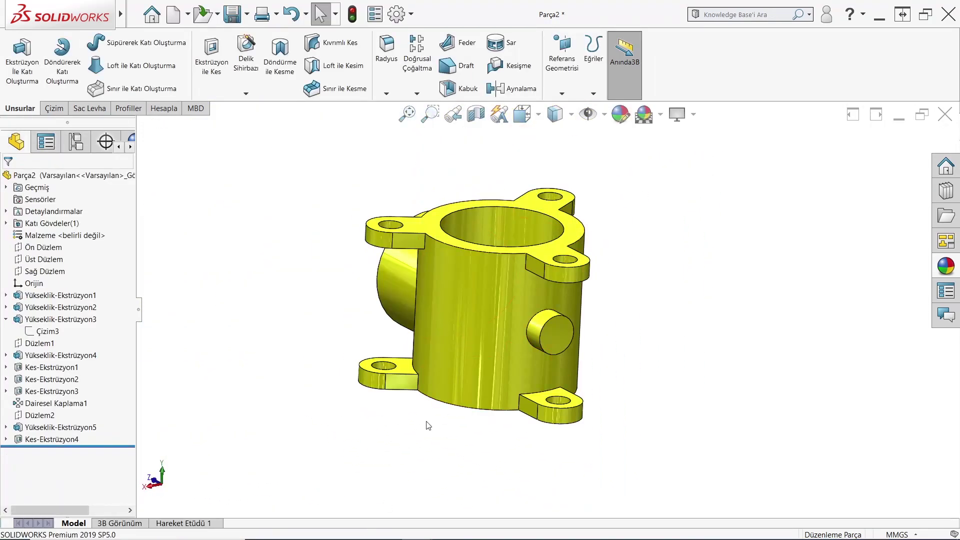
Step: Compare the housing with the PDF drawing and reorient the view
left_click(392, 528)
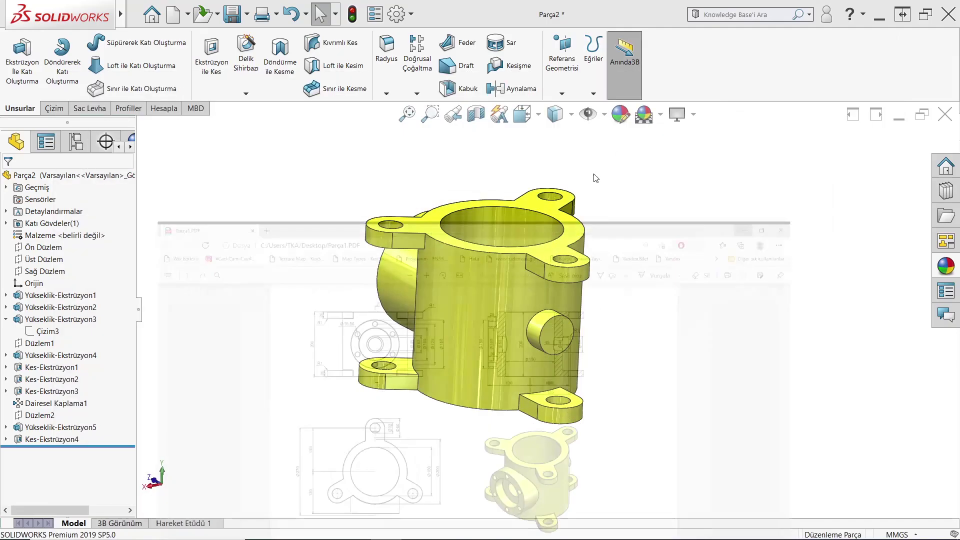
middle_click_drag(594, 175, 596, 287)
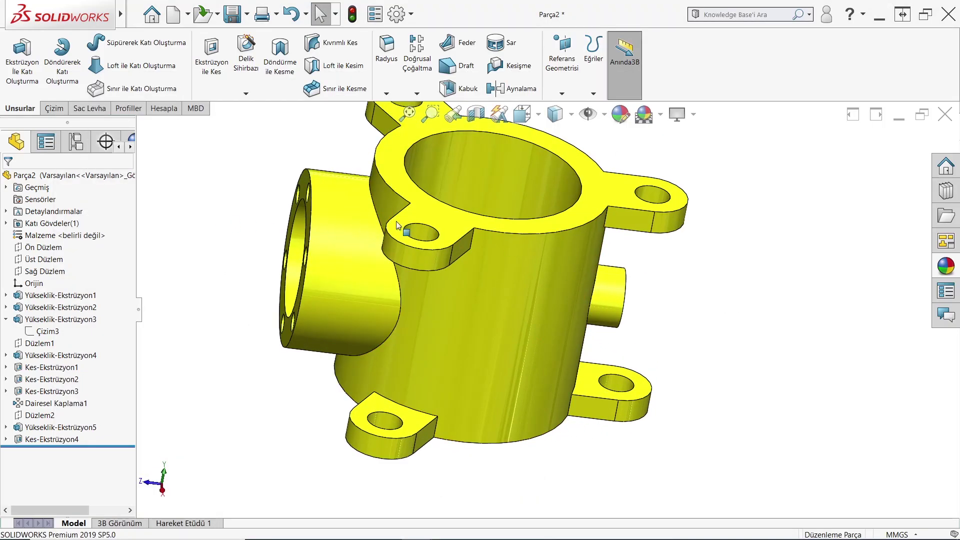
scroll(492, 344, "up", 2)
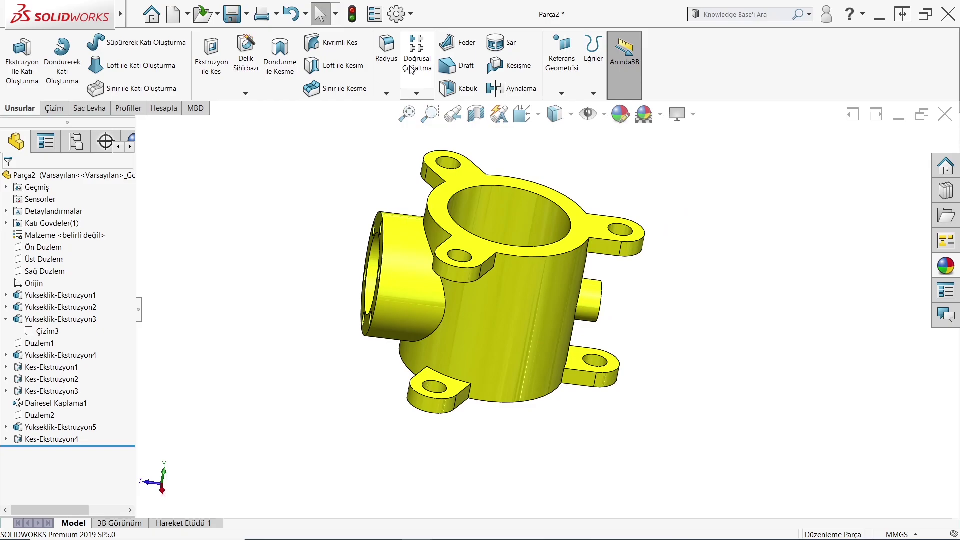
Step: Fillet the top bore rim, two flange edges and the top and bottom flange faces at 10 mm
left_click(470, 185)
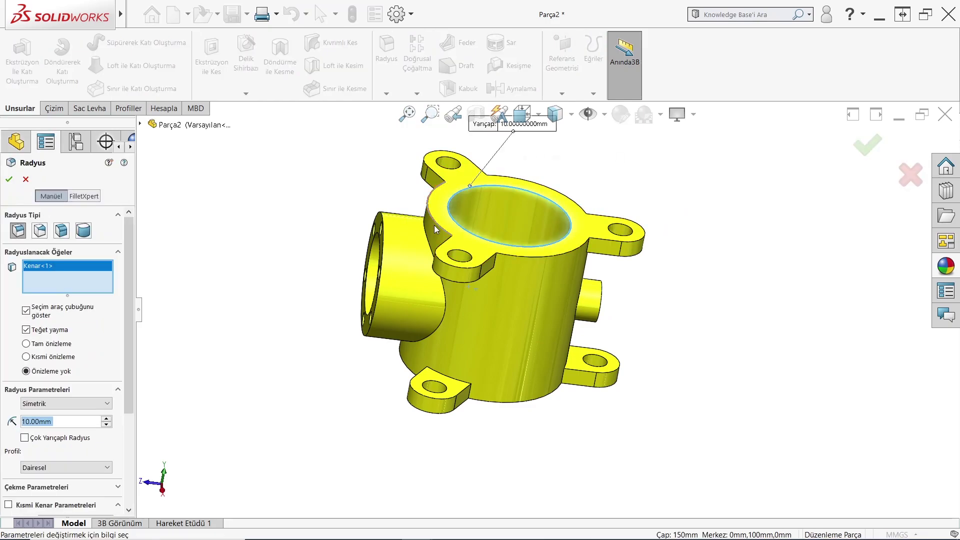
left_click(439, 192)
left_click(458, 270)
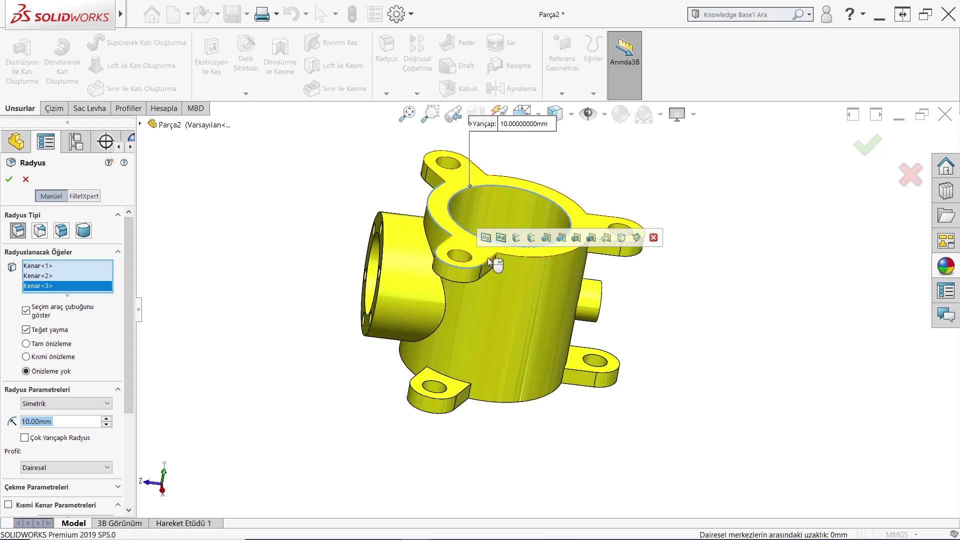
left_click(515, 259)
middle_click_drag(515, 259, 480, 280)
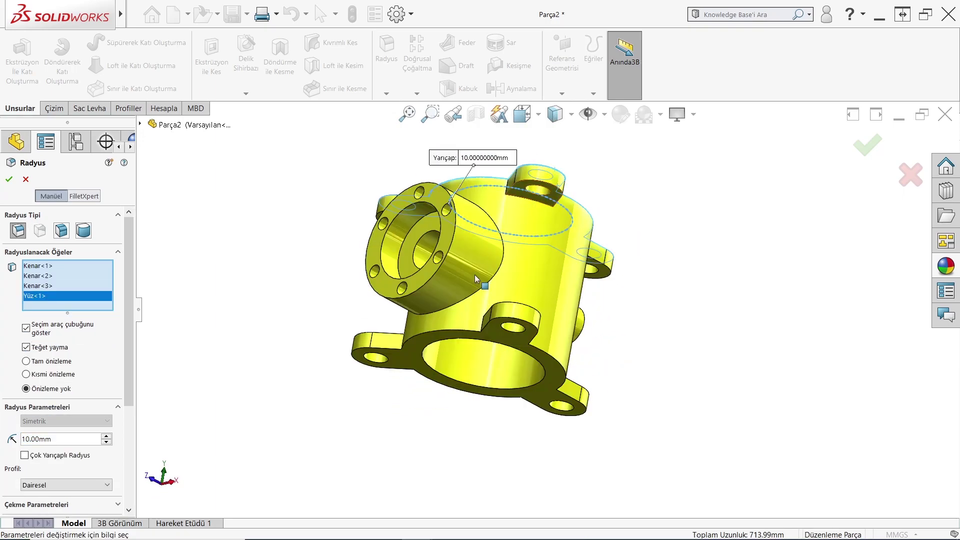
left_click(445, 344)
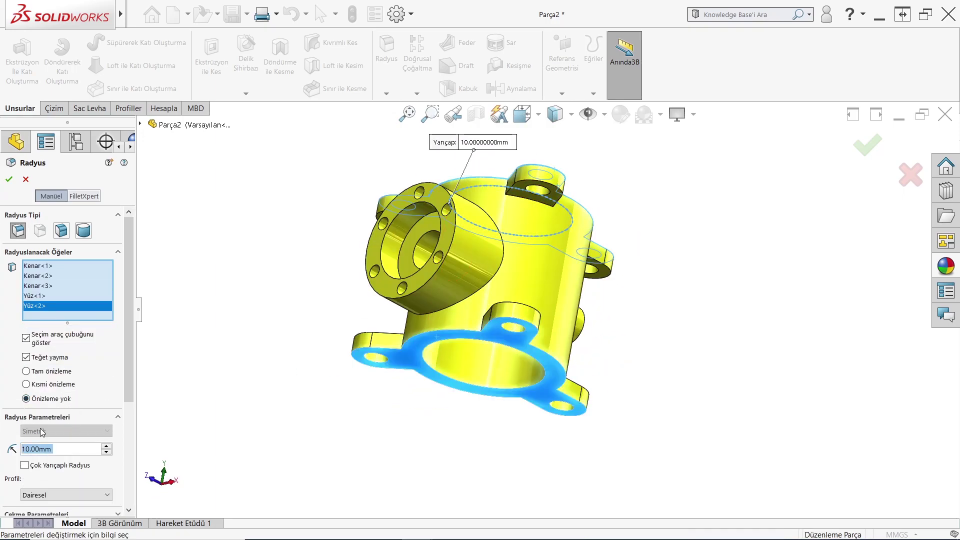
type("1")
key("Return")
mouse_move(532, 286)
middle_mouse_down()
mouse_move(513, 403)
mouse_move(444, 327)
mouse_move(431, 178)
middle_mouse_up()
scroll(431, 178, "down", 3)
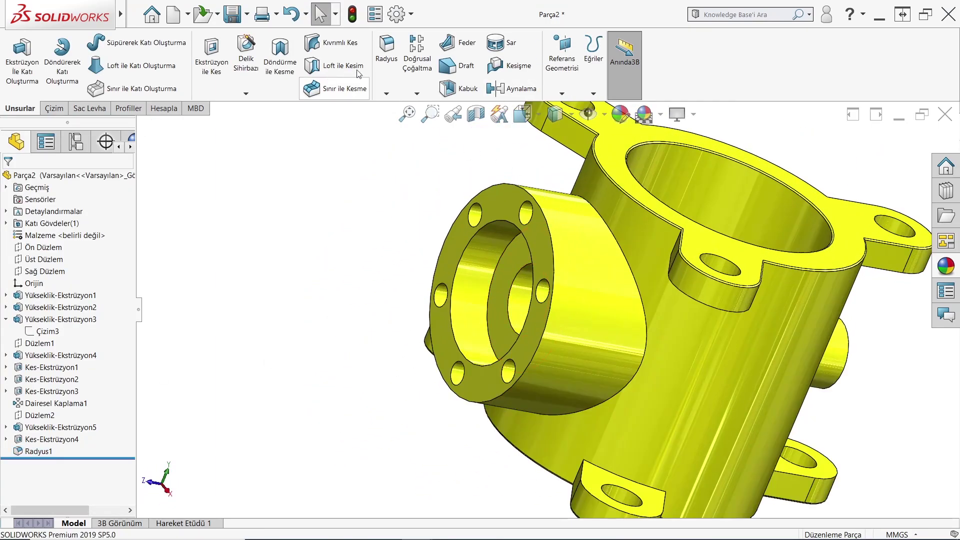
Step: Start a 1 mm fillet on the side boss flange, junction and bore edges
left_click(500, 213)
key("Return")
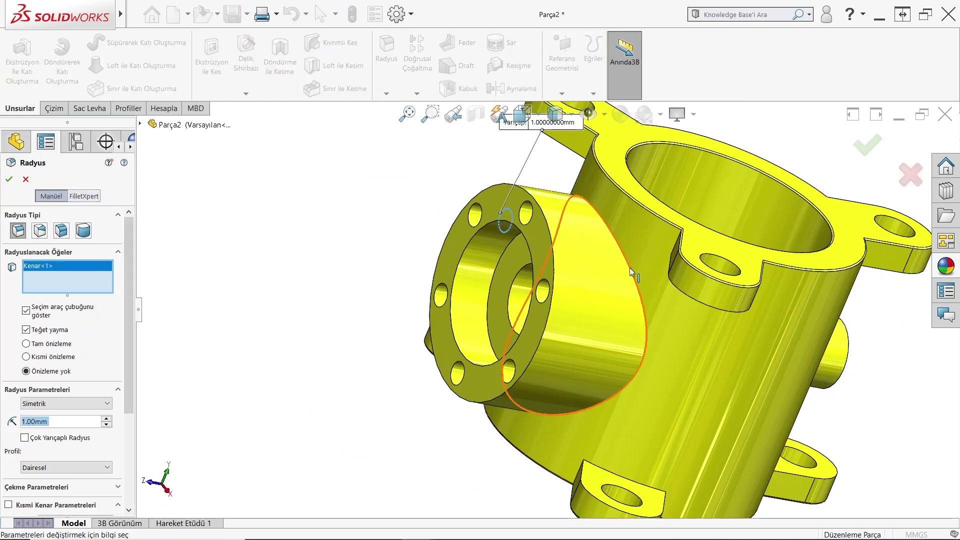
left_click(630, 268)
middle_click_drag(442, 401, 460, 238)
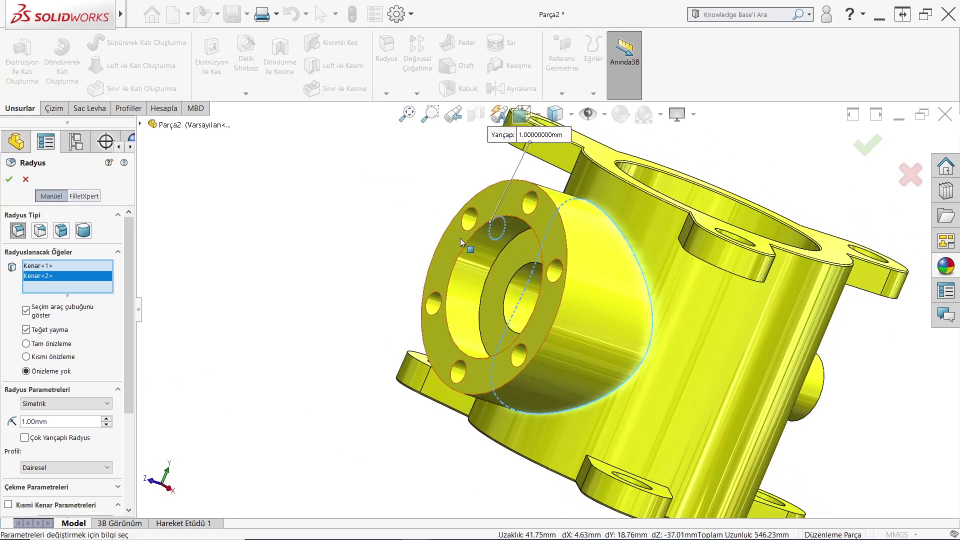
left_click(466, 239)
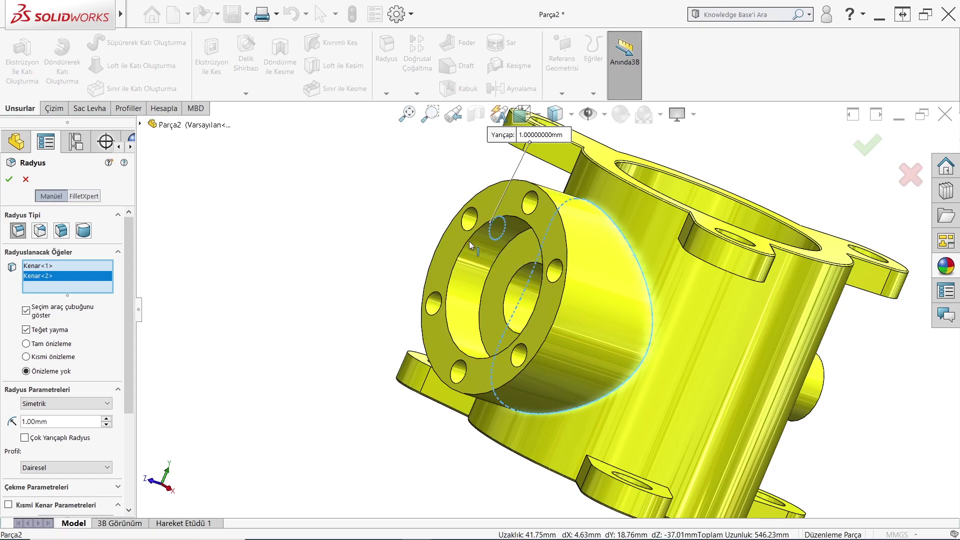
left_click(509, 281)
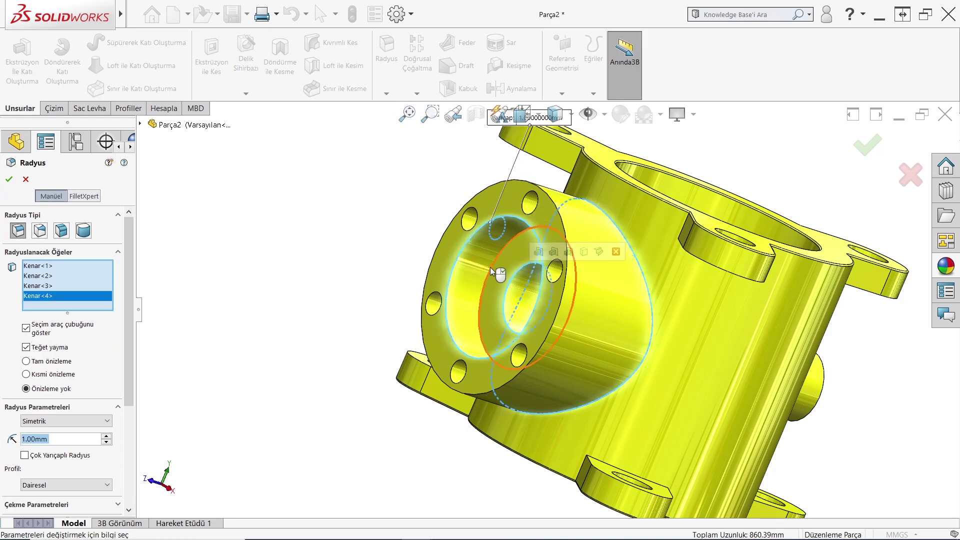
left_click(531, 312)
Step: Add another side boss edge plus the small boss's end and base edges, then apply
mouse_move(531, 312)
middle_mouse_down()
mouse_move(552, 324)
mouse_move(724, 340)
middle_mouse_up()
left_click(552, 324)
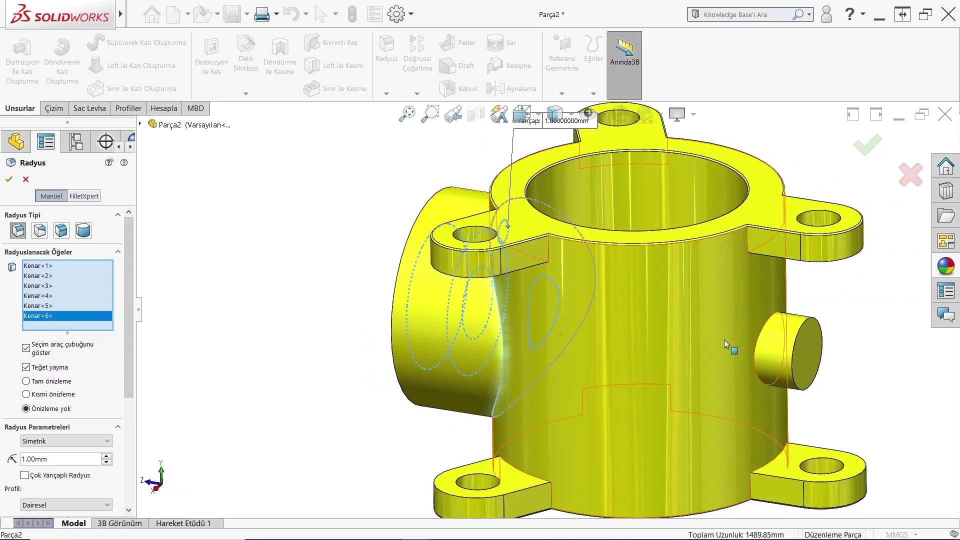
left_click(798, 331)
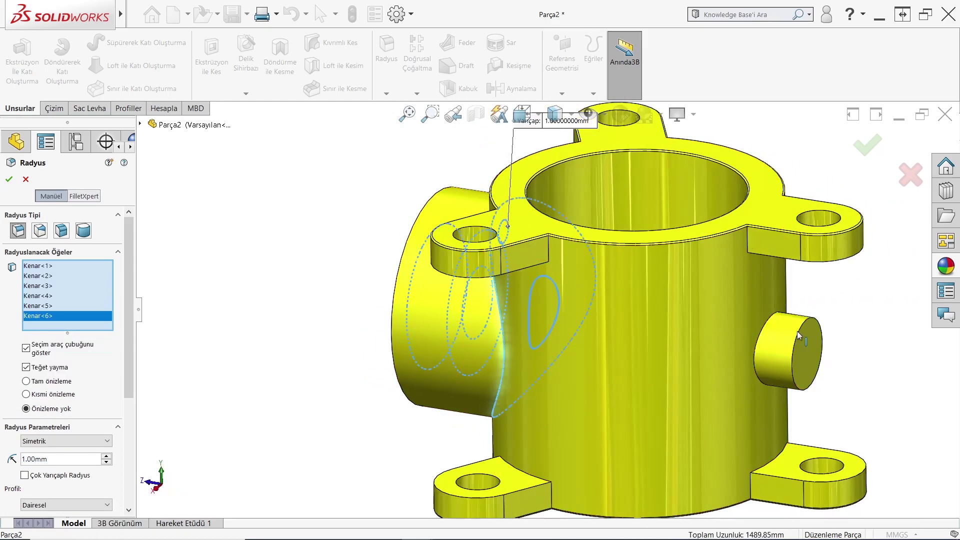
left_click(764, 331)
middle_click_drag(606, 363, 581, 182)
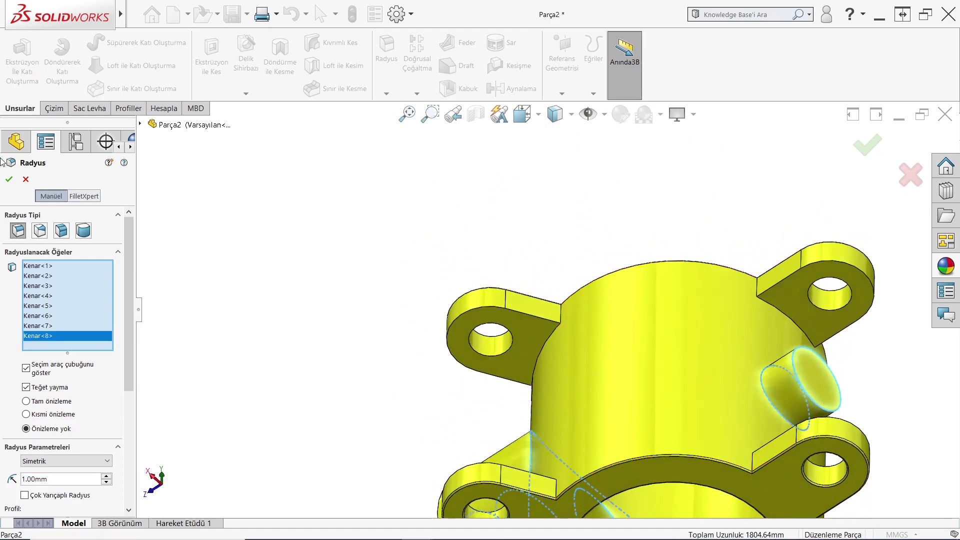
left_click(15, 179)
middle_click_drag(506, 223, 610, 373)
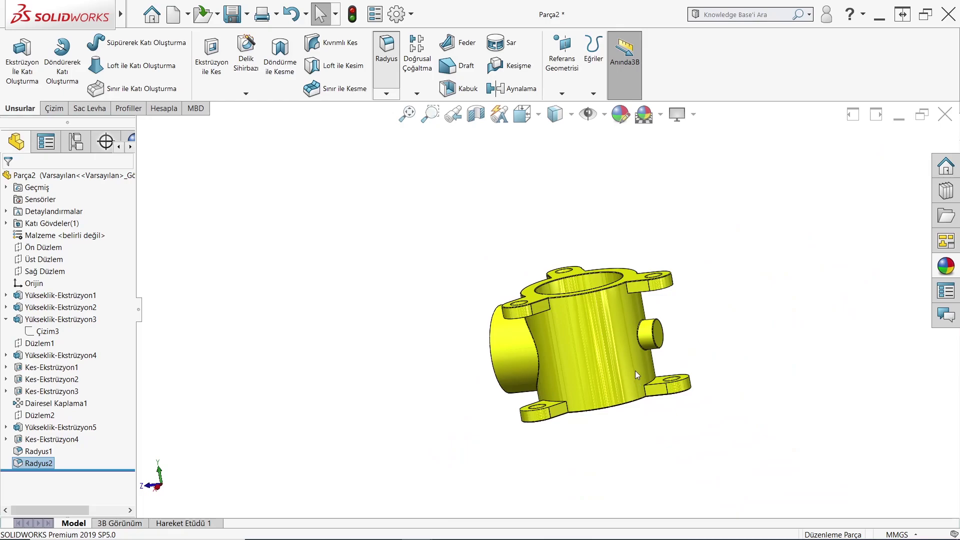
Step: Select the first three bolt lug faces for a 1 mm fillet
scroll(587, 355, "down", 5)
middle_click_drag(586, 355, 469, 215)
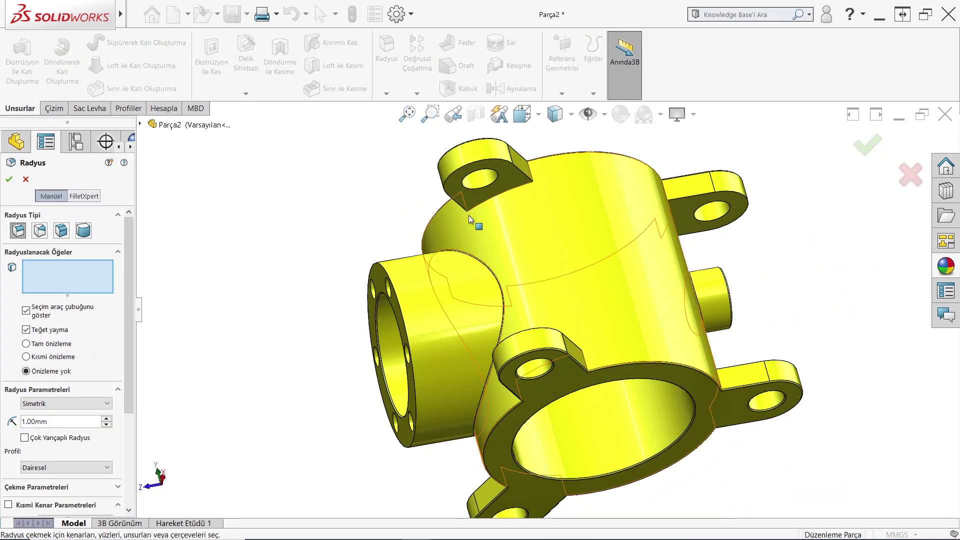
left_click(515, 169)
mouse_move(638, 235)
middle_mouse_down()
mouse_move(725, 205)
mouse_move(736, 399)
mouse_move(765, 285)
middle_mouse_up()
left_click(725, 205)
scroll(736, 399, "up", 5)
left_click(880, 280)
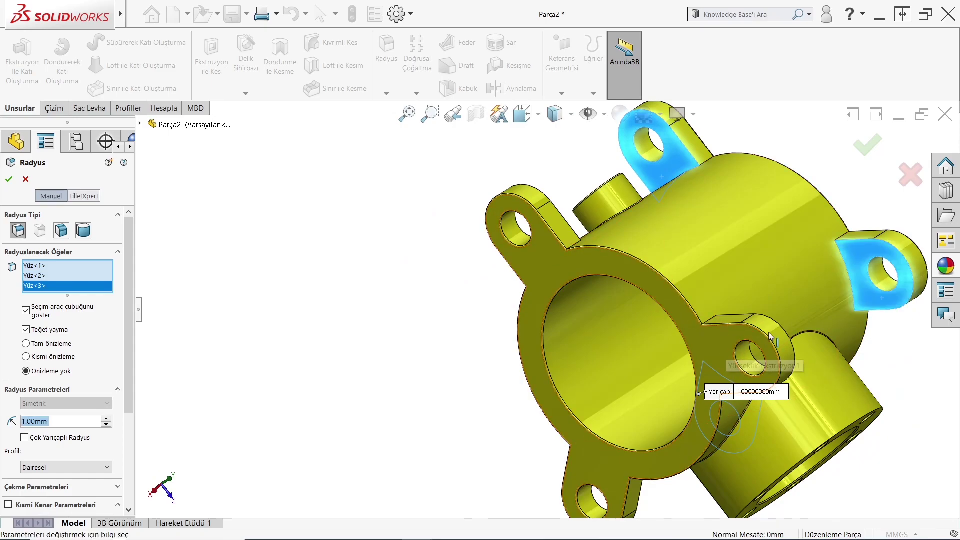
Step: Add the remaining three lug faces and apply the 1 mm fillet as Radyus3
middle_click_drag(770, 337, 618, 438)
left_click(616, 219)
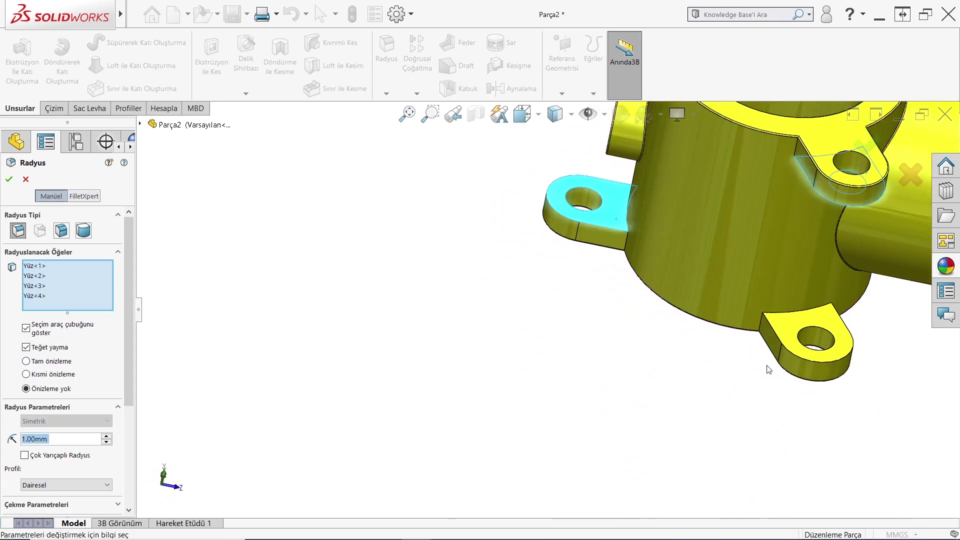
left_click(782, 327)
middle_click_drag(789, 326, 850, 355)
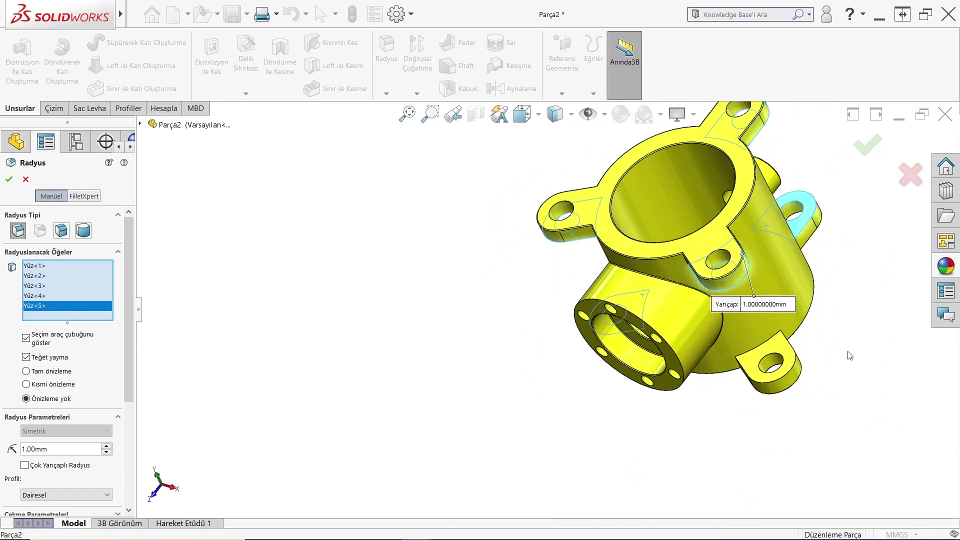
left_click(788, 356)
middle_click_drag(701, 382, 692, 193)
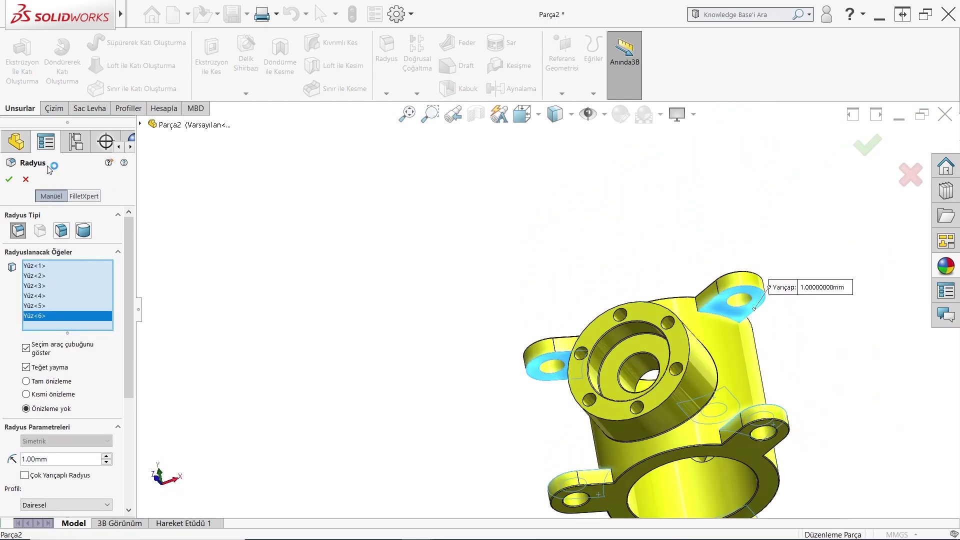
left_click(9, 181)
scroll(705, 457, "up", 5)
middle_click_drag(705, 457, 613, 279)
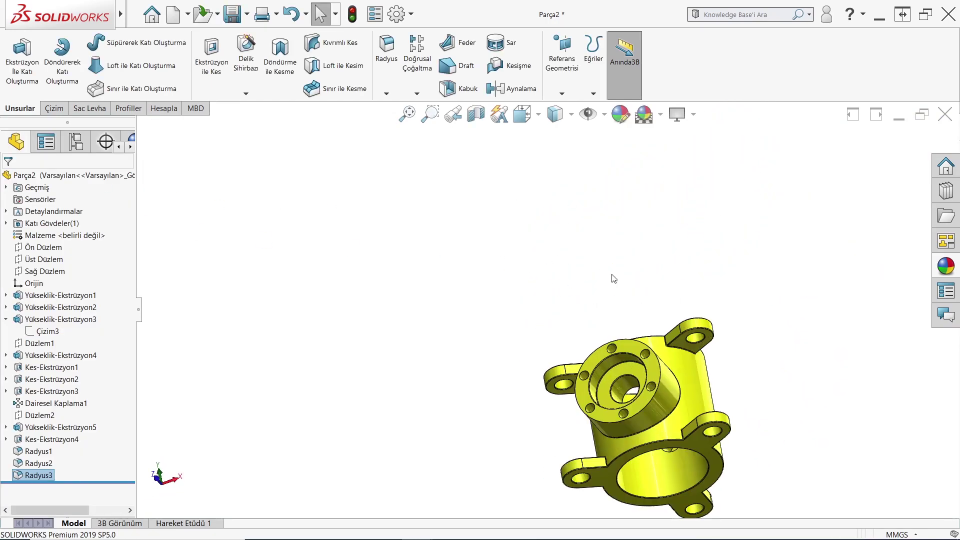
scroll(637, 410, "down", 3)
scroll(637, 410, "down", 3)
mouse_move(637, 410)
middle_mouse_down()
mouse_move(574, 357)
mouse_move(407, 156)
mouse_move(448, 342)
mouse_move(541, 344)
mouse_move(469, 290)
middle_mouse_up()
scroll(469, 290, "up", 3)
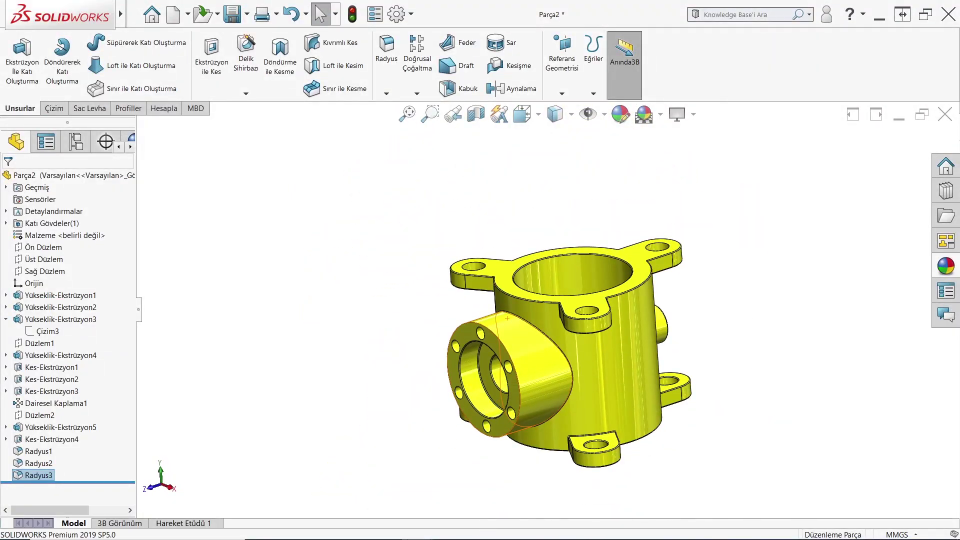
left_click(391, 535)
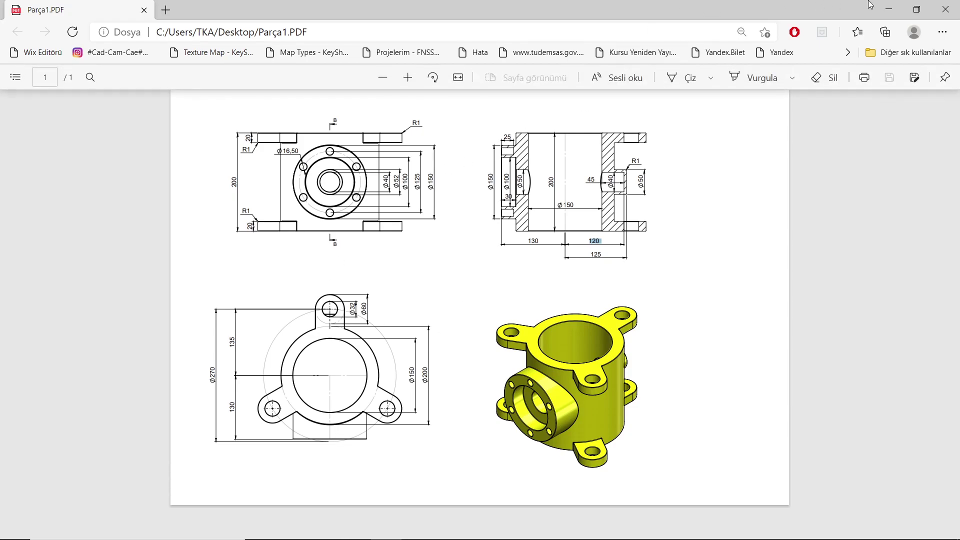
left_click(889, 9)
scroll(611, 371, "down", 2)
scroll(638, 307, "down", 2)
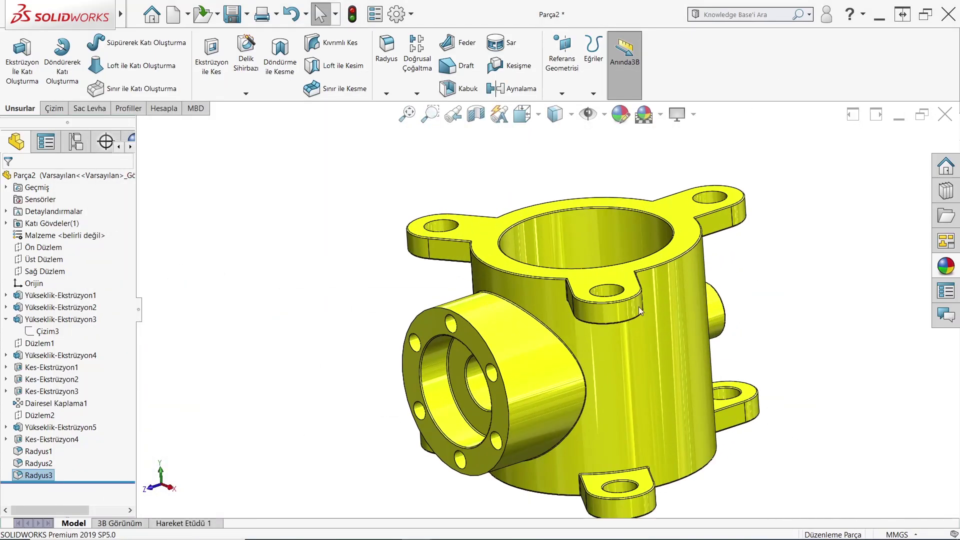
scroll(678, 360, "up", 1)
middle_click_drag(581, 346, 577, 346)
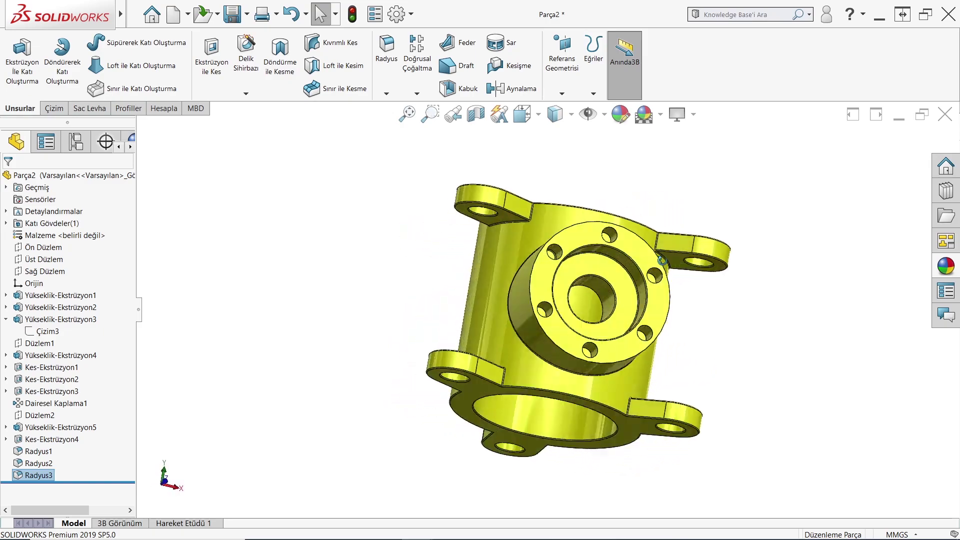